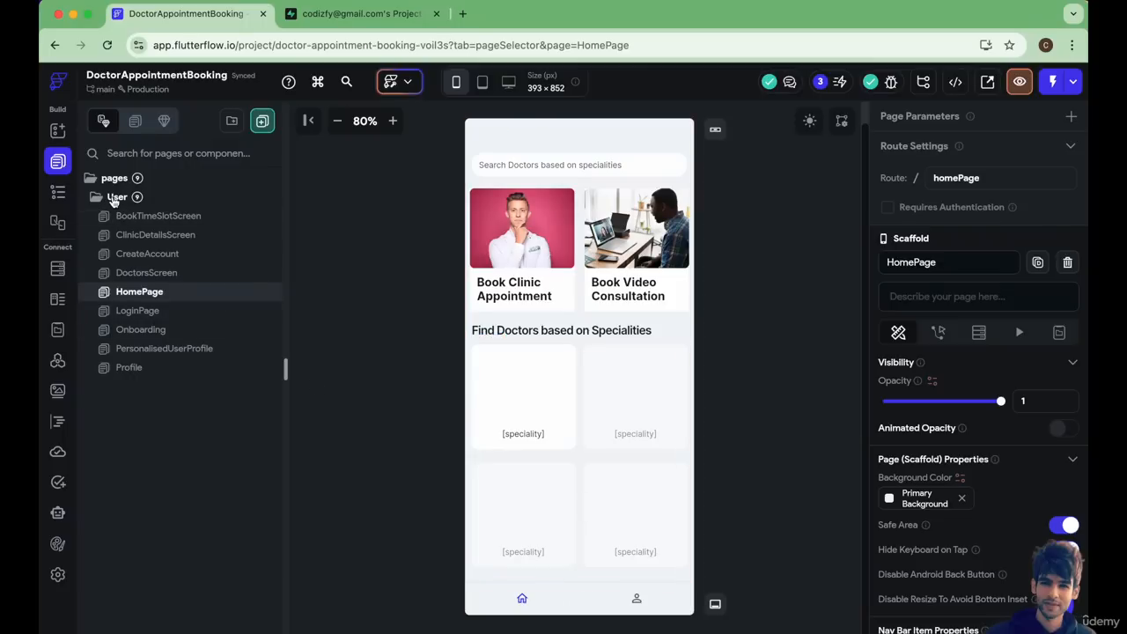
Create a blank page named AppointmentsScreen in the User folder.
right_click(114, 199)
click(148, 223)
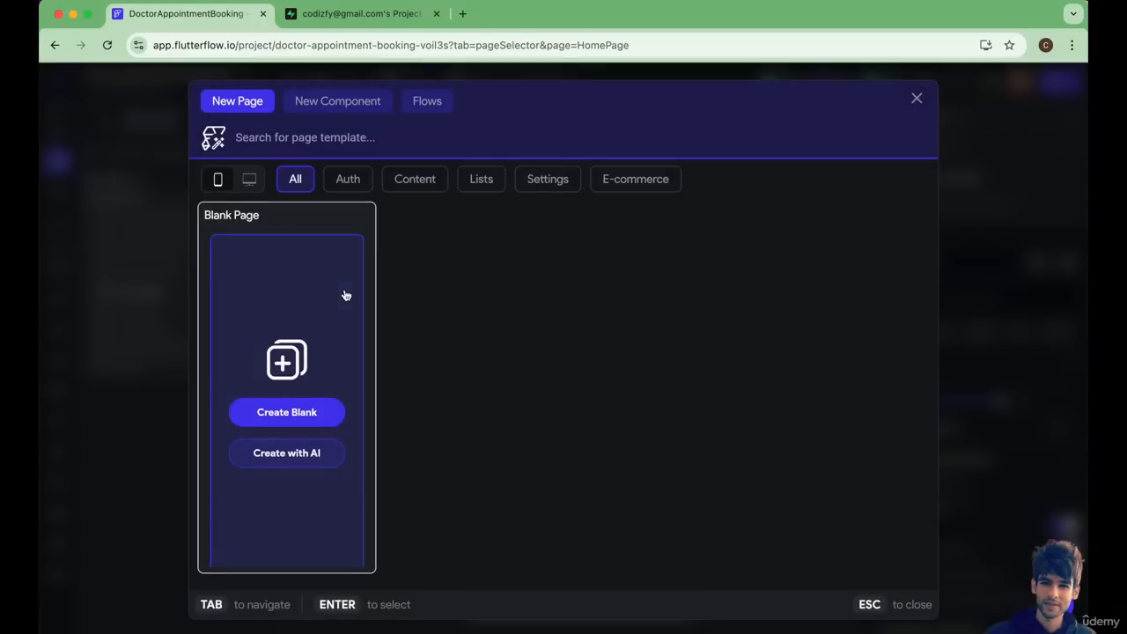
click(294, 412)
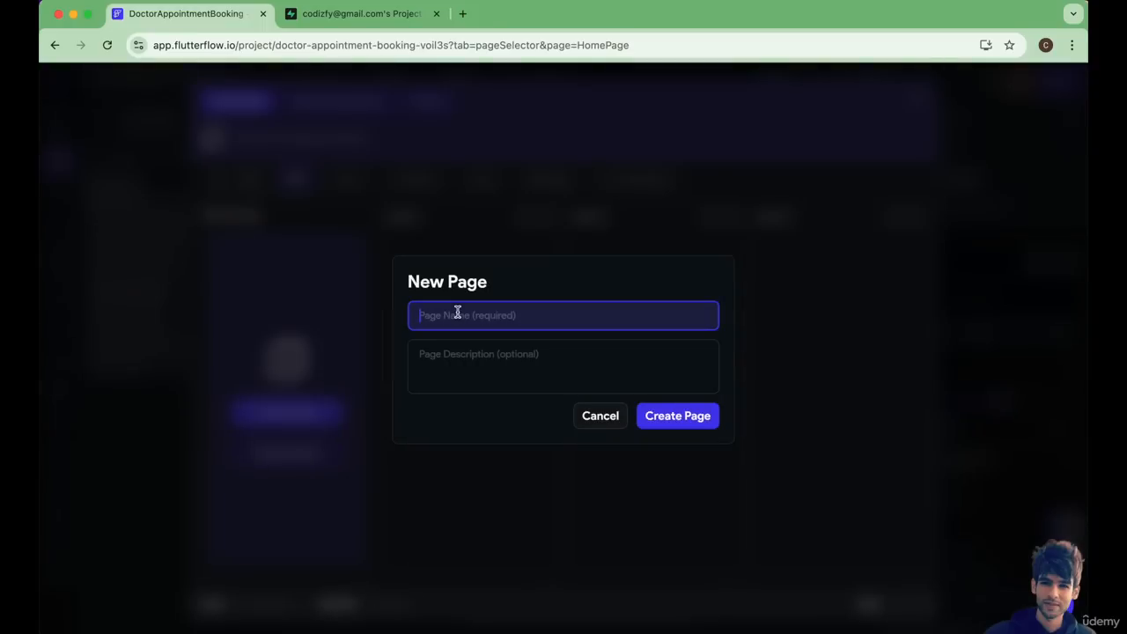
text(AppointmentsScreen)
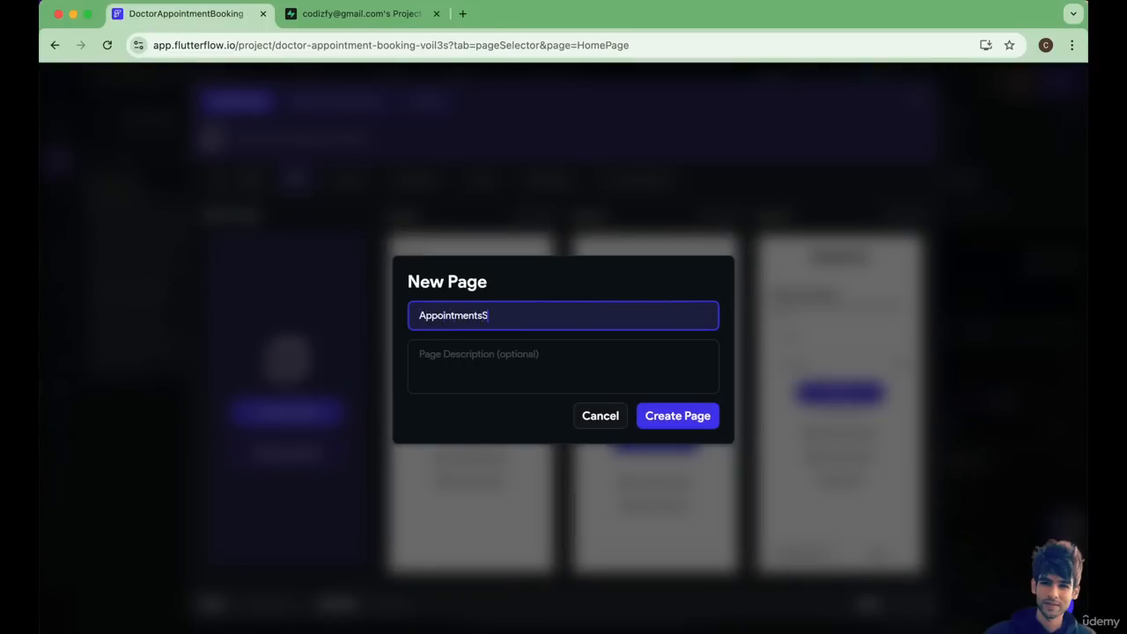
click(680, 421)
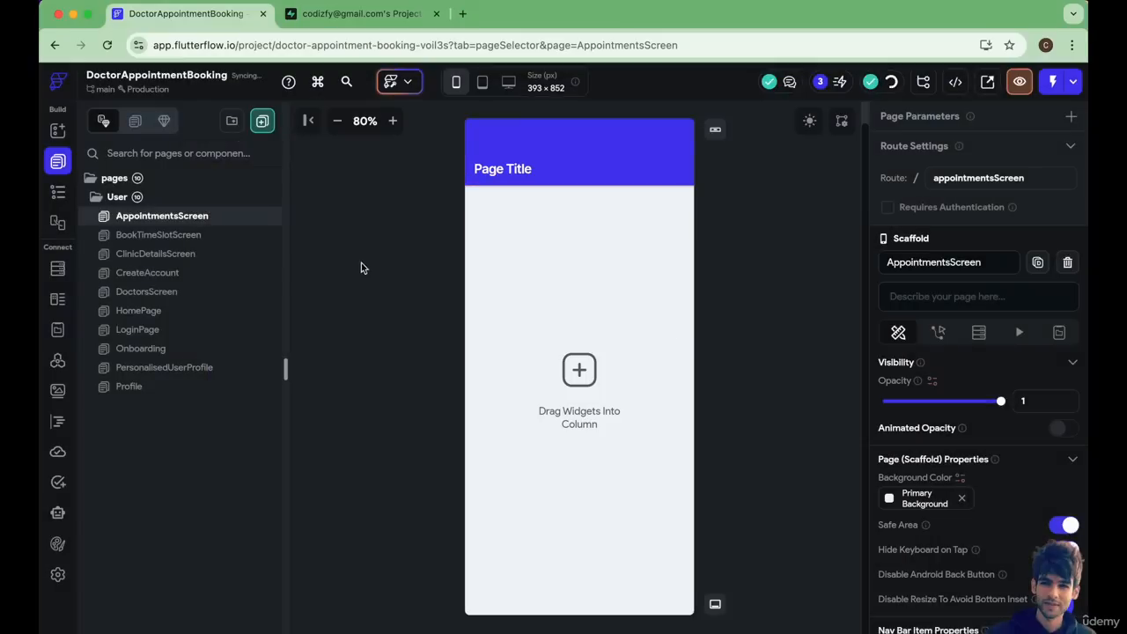
Show the AppointmentsScreen page on the nav bar and open the selection for its nav bar icon.
scroll(948, 537, down, 5)
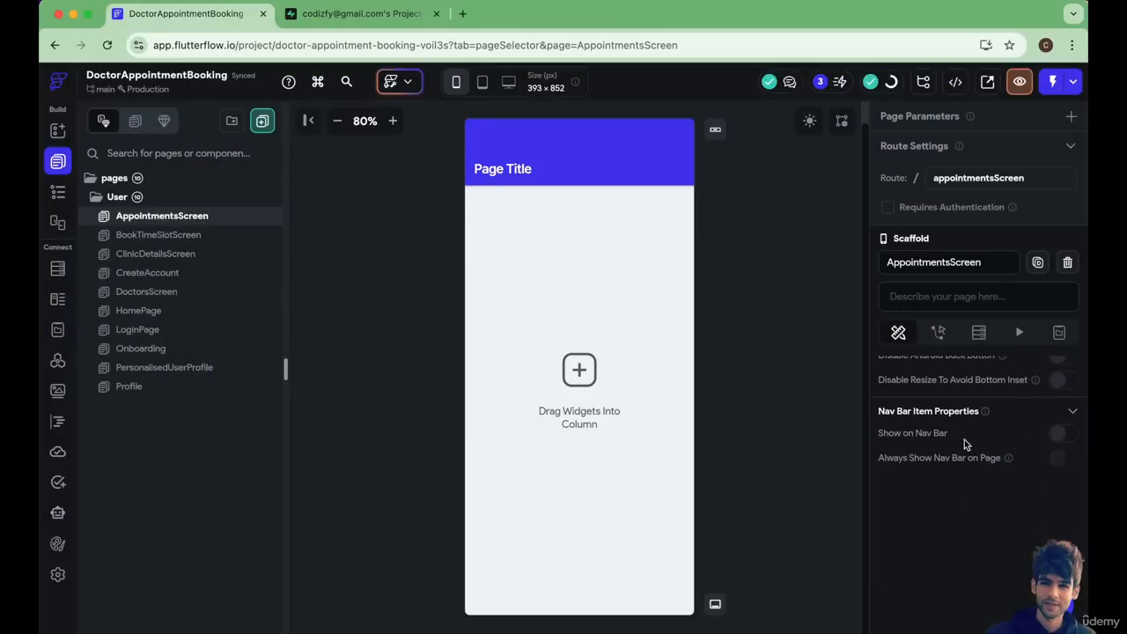
click(1065, 435)
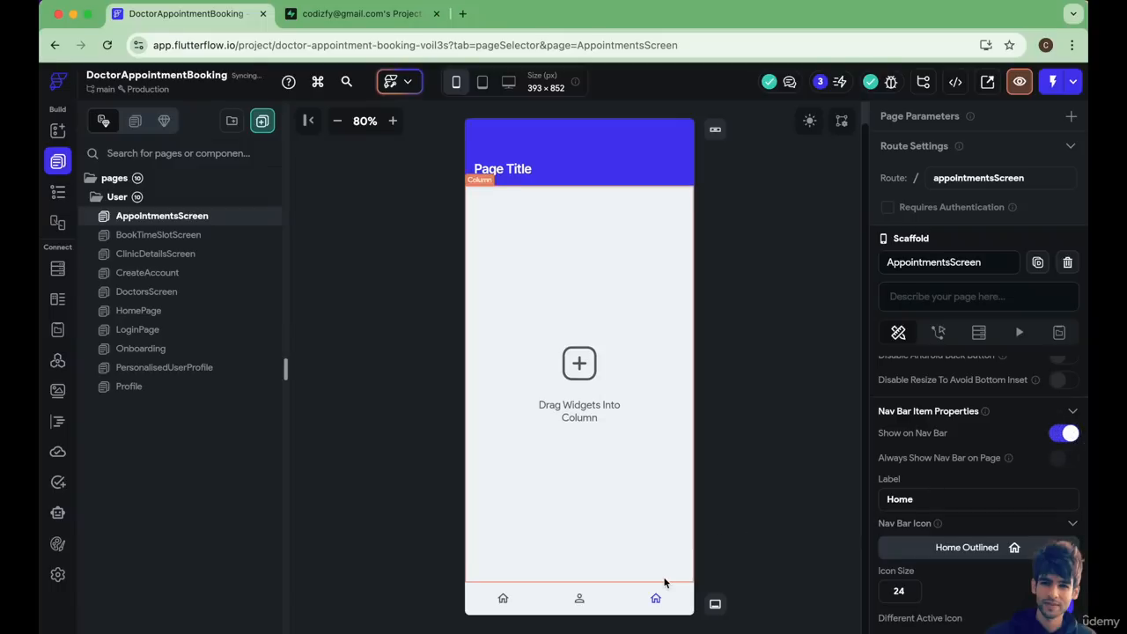
scroll(939, 524, down, 1)
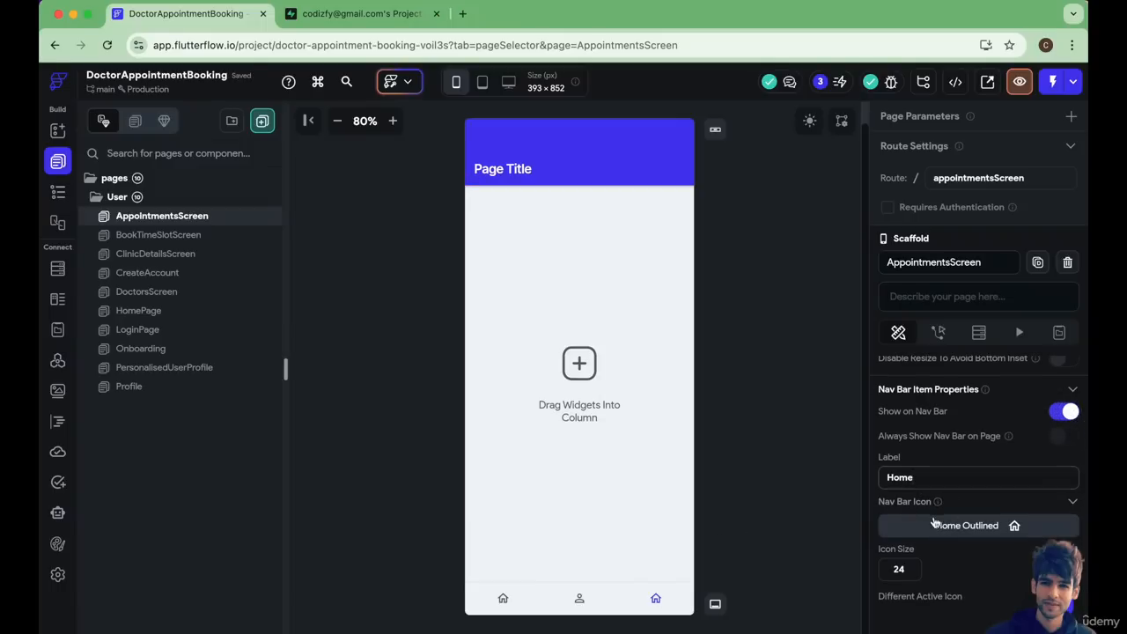
click(935, 524)
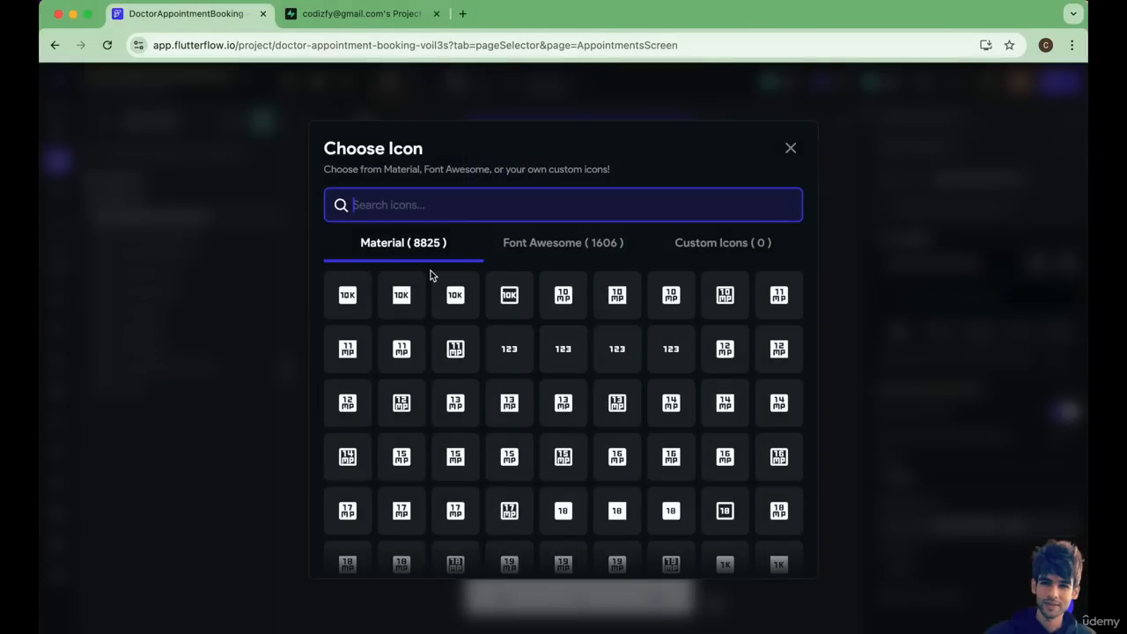
text(Appointmen)
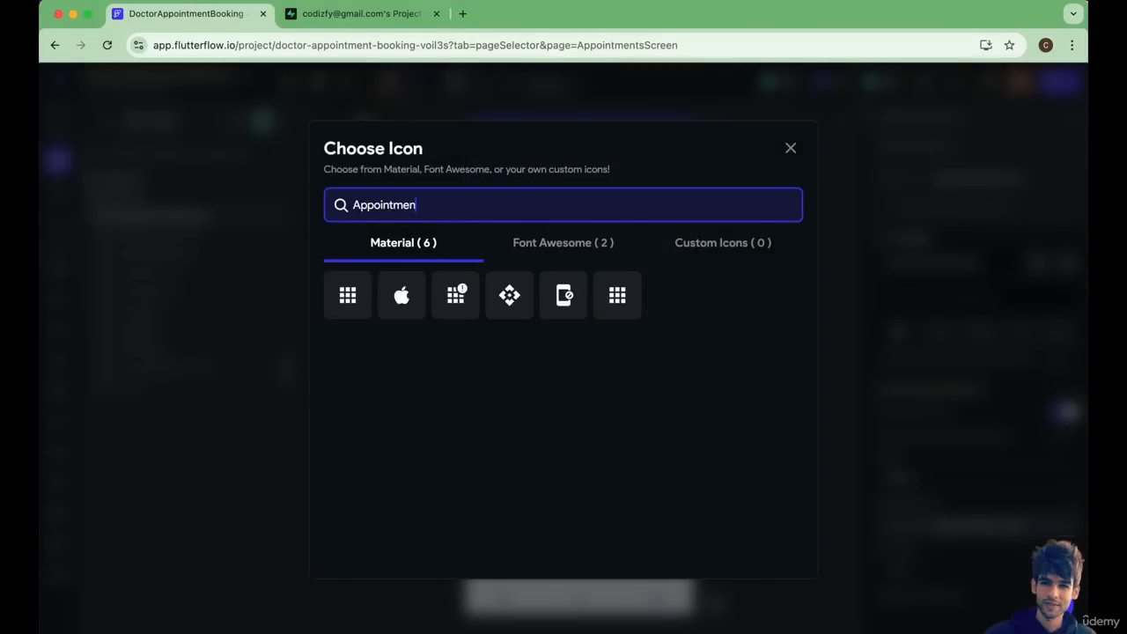
text(ts)
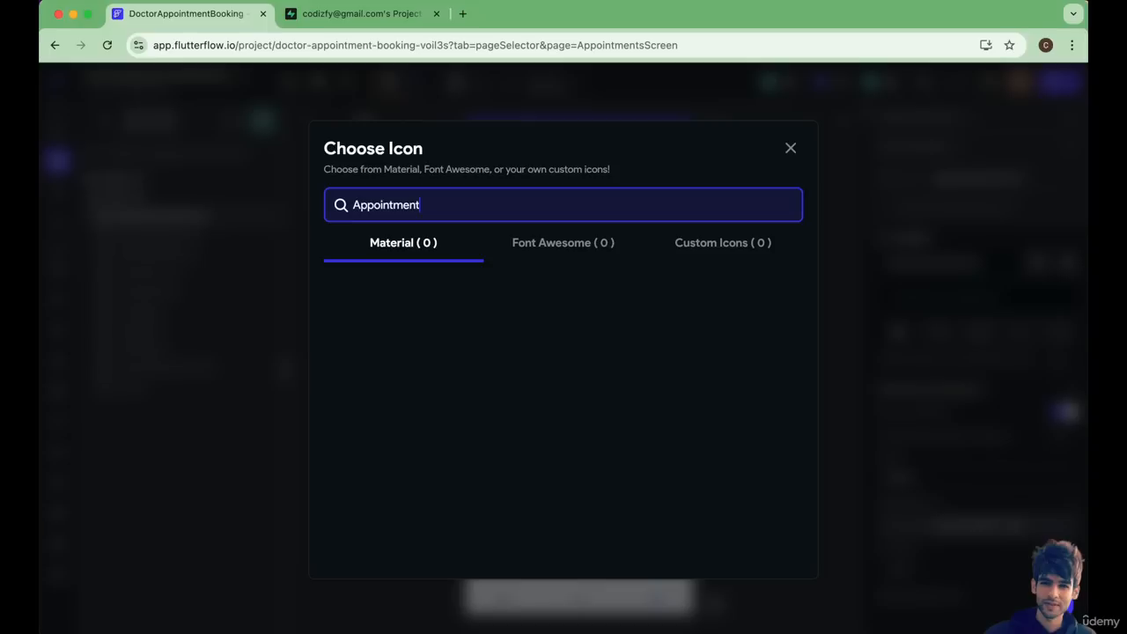
key(BackSpace)
key(BackSpace)
key(BackSpace)
key(BackSpace)
key(BackSpace)
key(BackSpace)
key(BackSpace)
key(BackSpace)
key(BackSpace)
key(BackSpace)
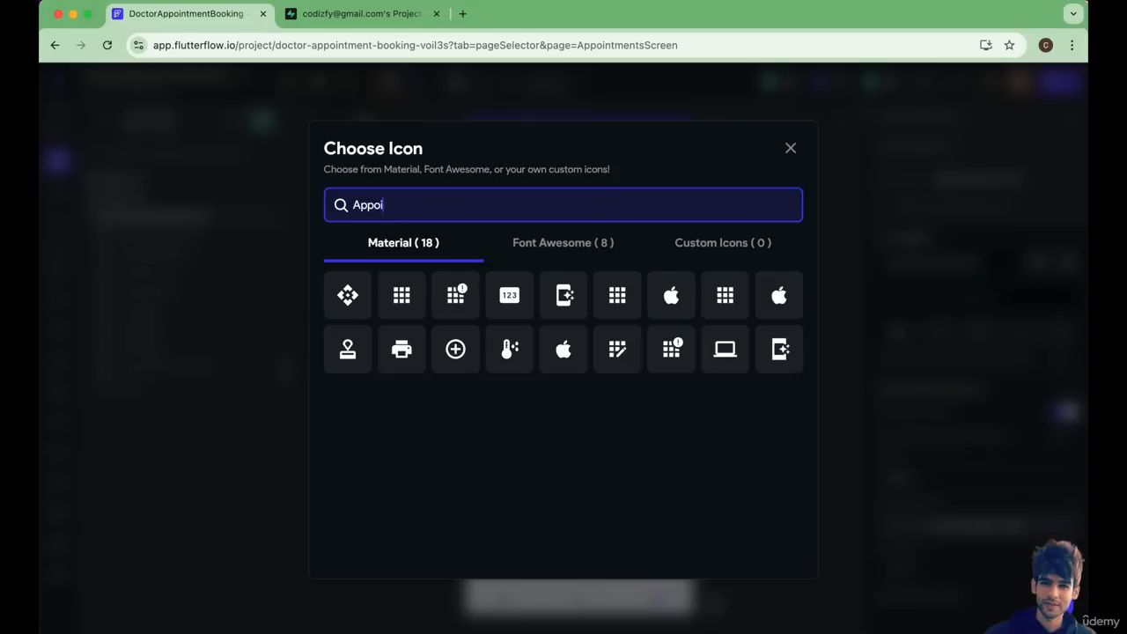
Search the icons for Clinic and choose the Font Awesome Clinic Medical icon for the nav bar item.
text(Clinic)
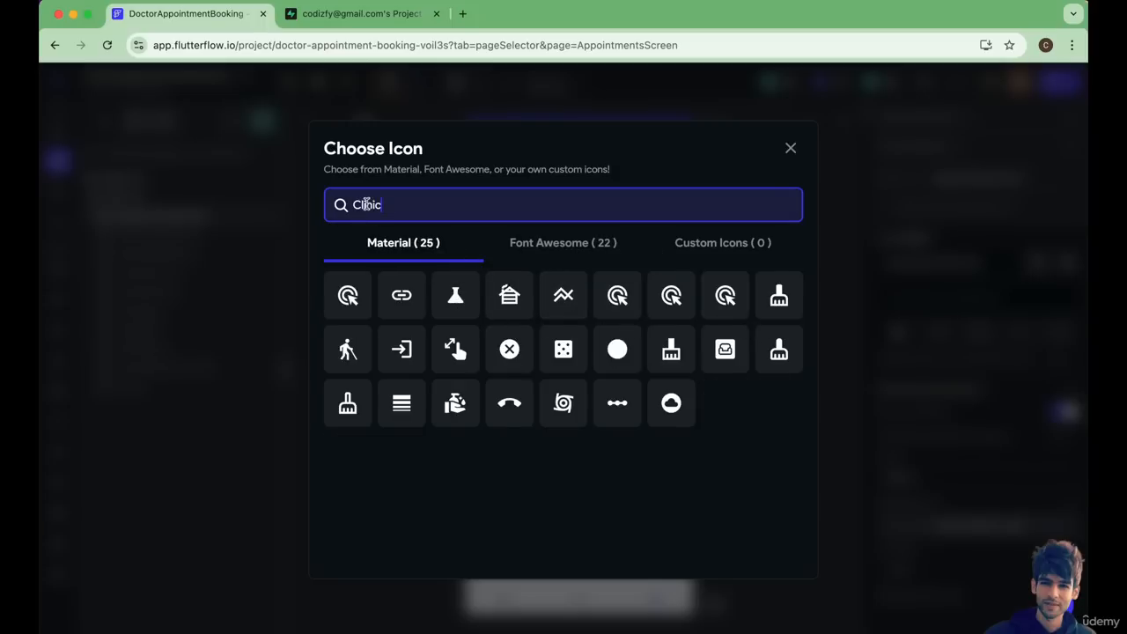
click(540, 261)
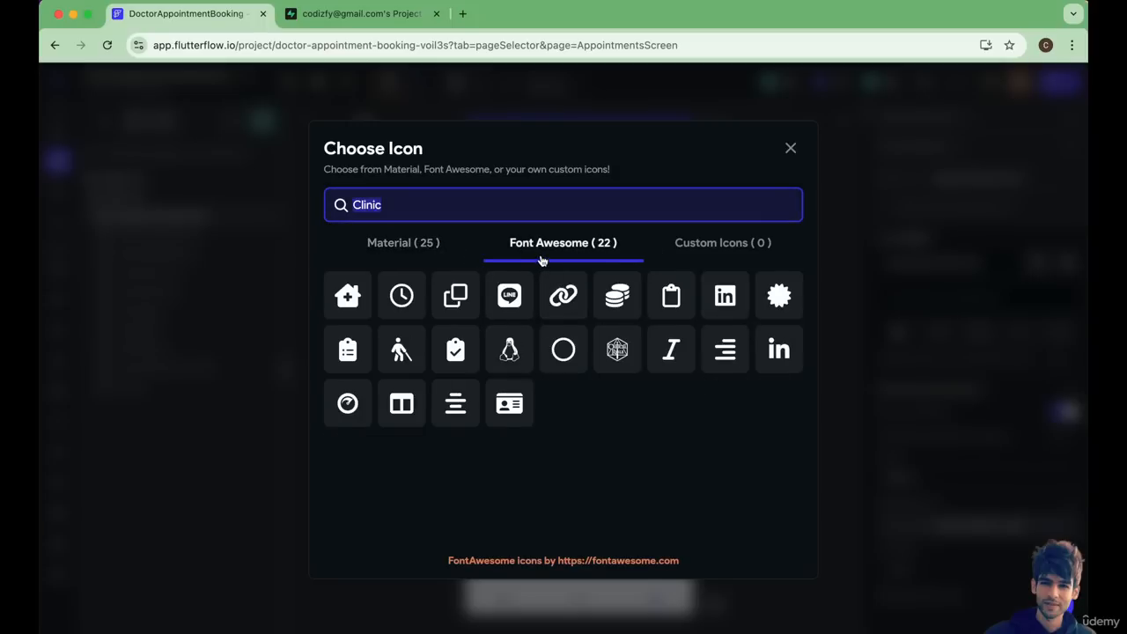
click(349, 300)
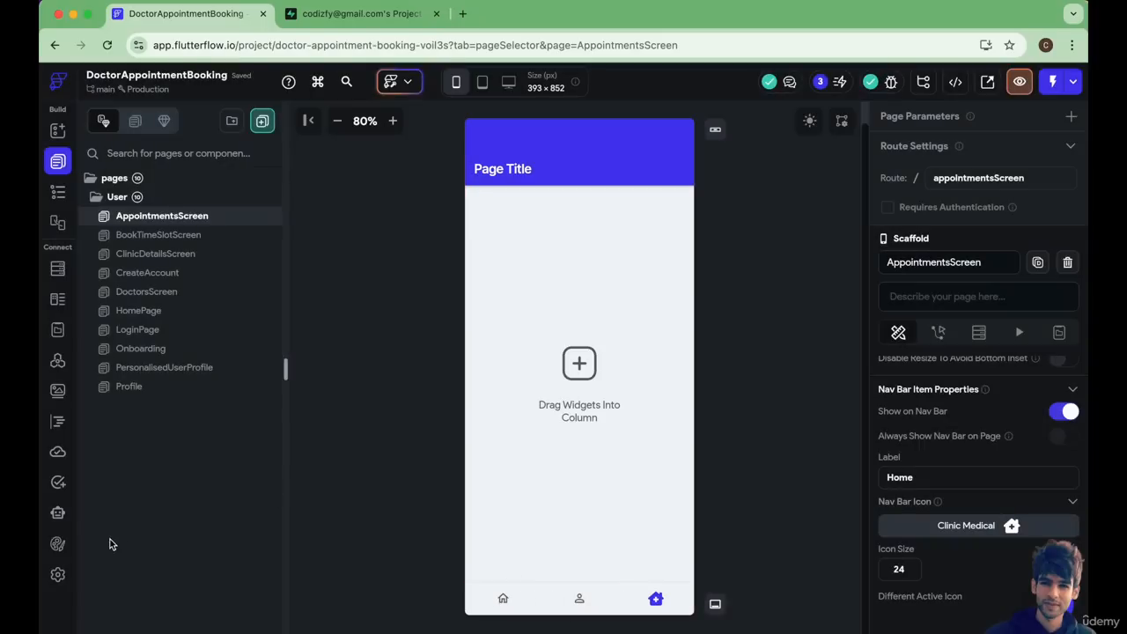
Reorder the nav bar page icons in the app settings so AppointmentsScreen sits between HomePage and Profile.
click(58, 574)
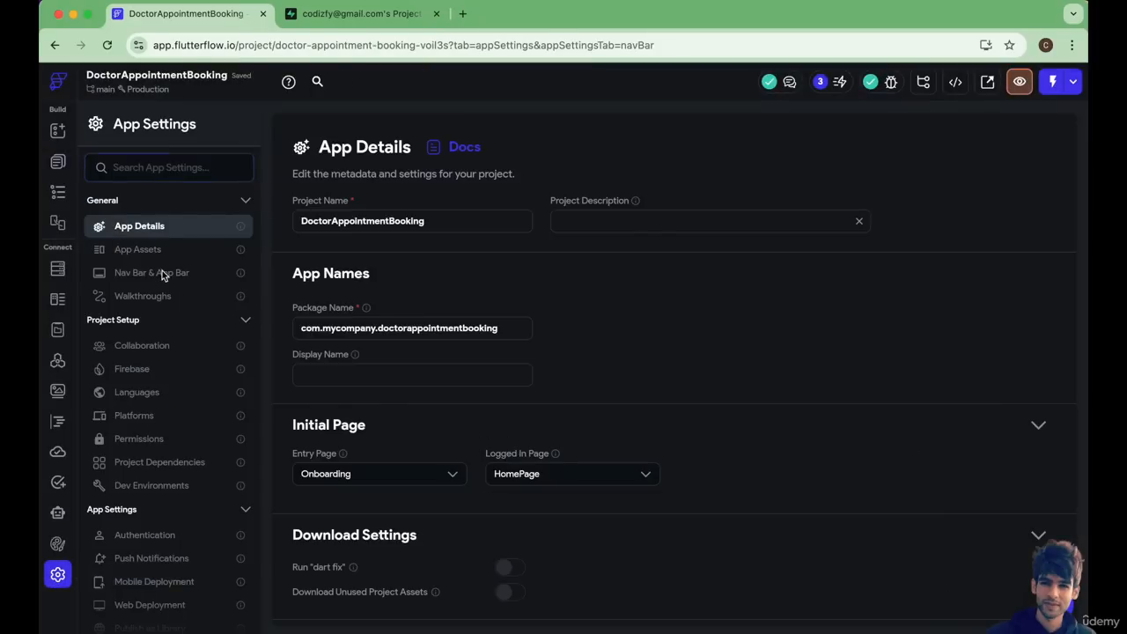
click(162, 272)
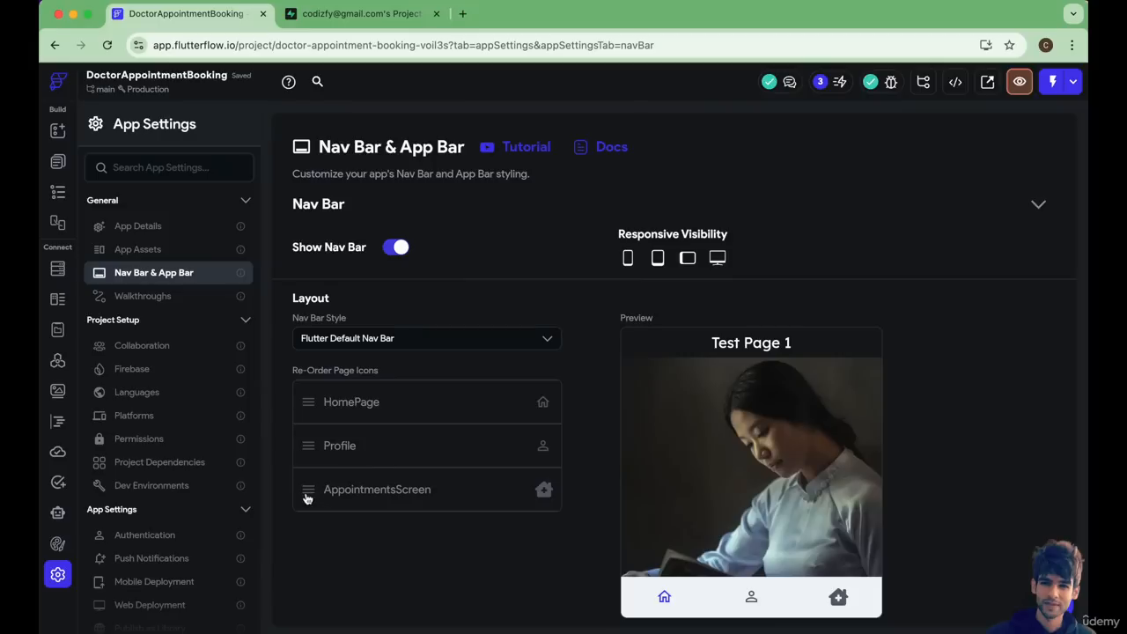
drag(307, 494, 304, 445)
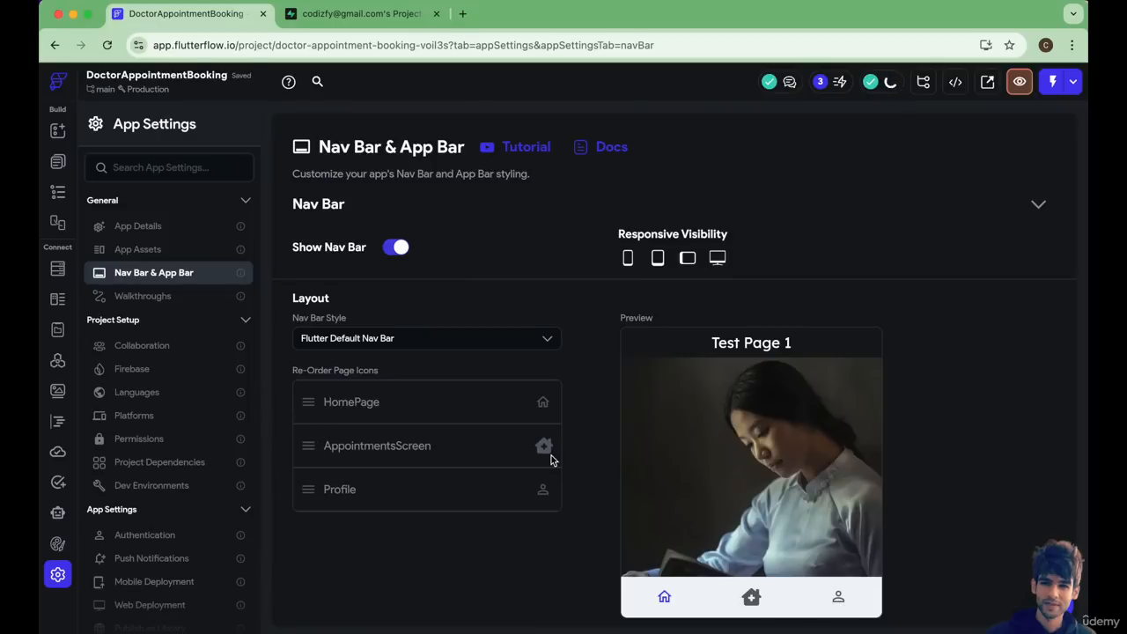
Return to the AppointmentsScreen page and delete its AppBar with the page title.
click(59, 161)
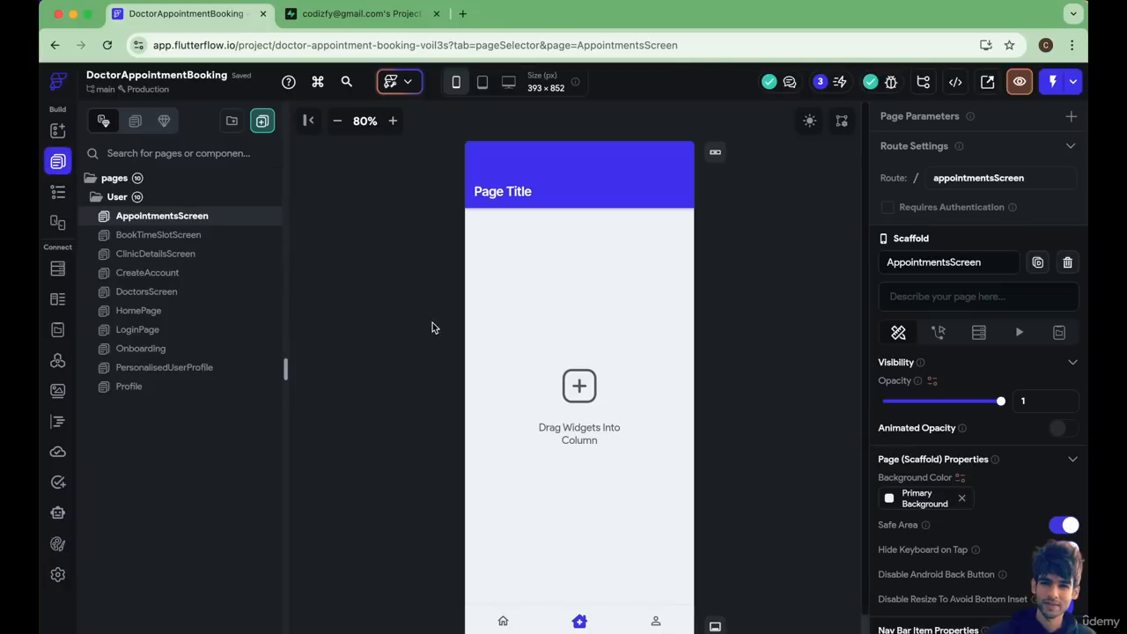
click(515, 199)
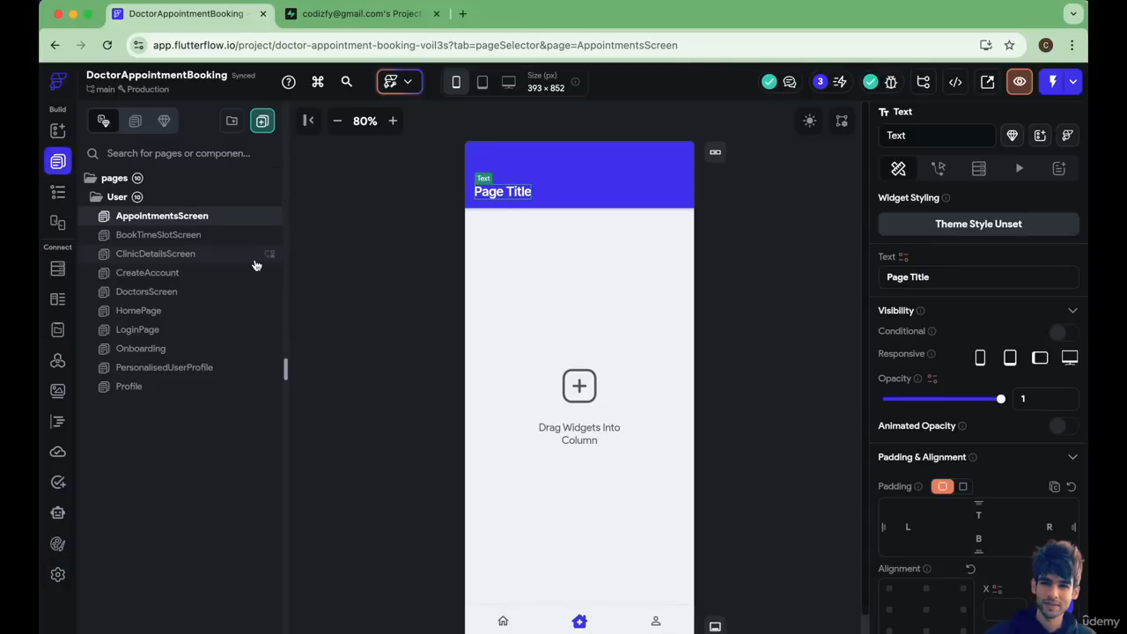
click(58, 191)
click(166, 243)
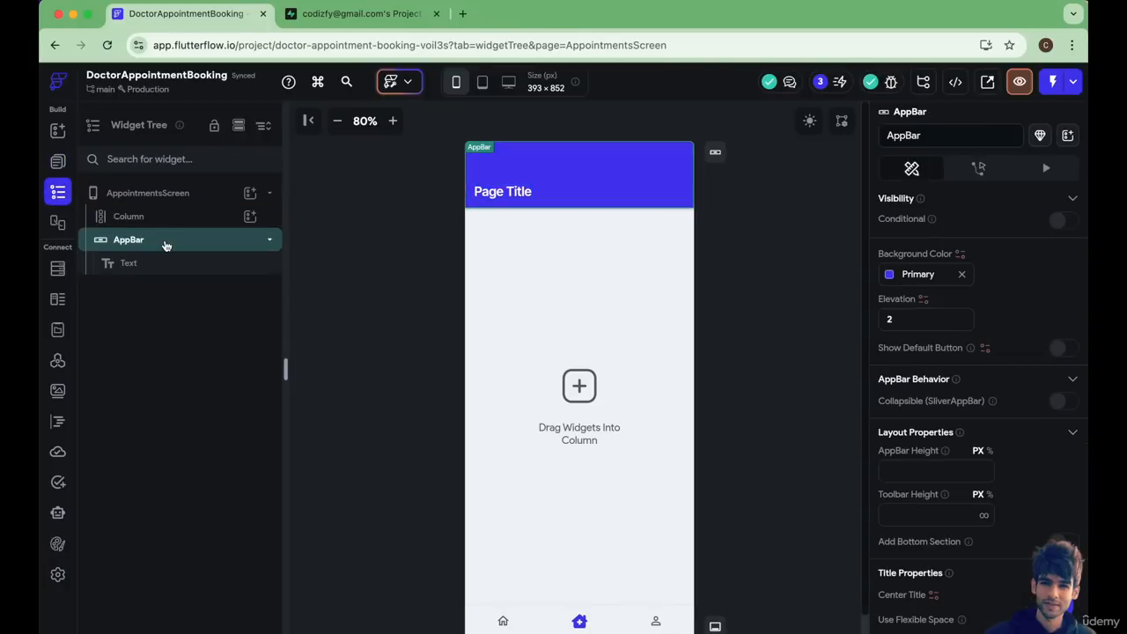
right_click(166, 243)
click(350, 270)
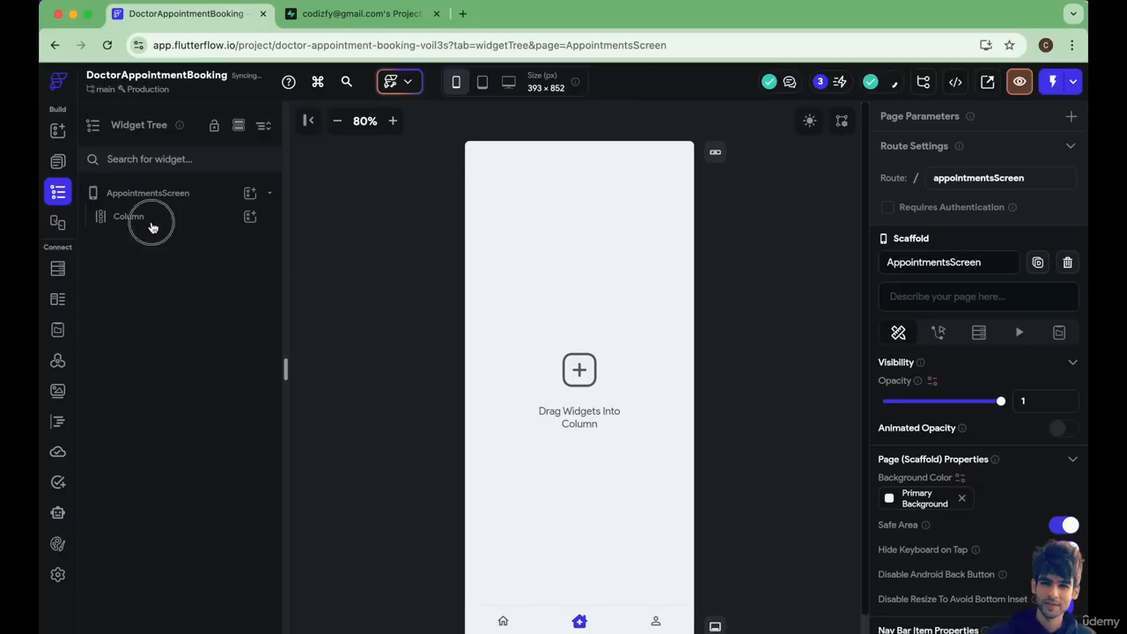
Add a Container to the page's main Column.
click(152, 227)
click(250, 217)
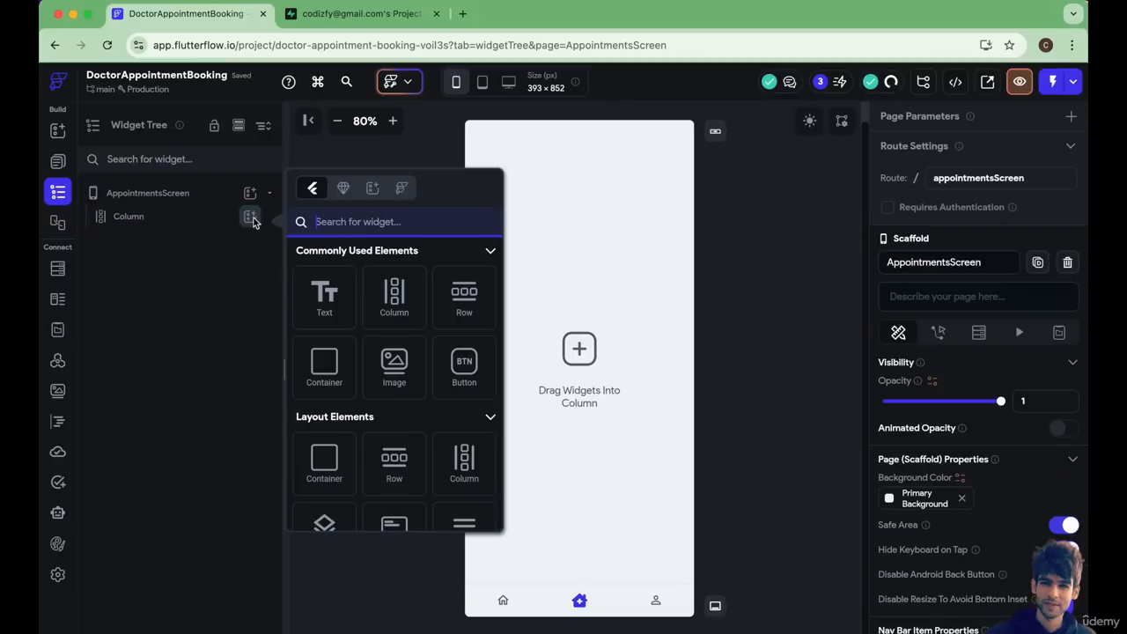
click(333, 374)
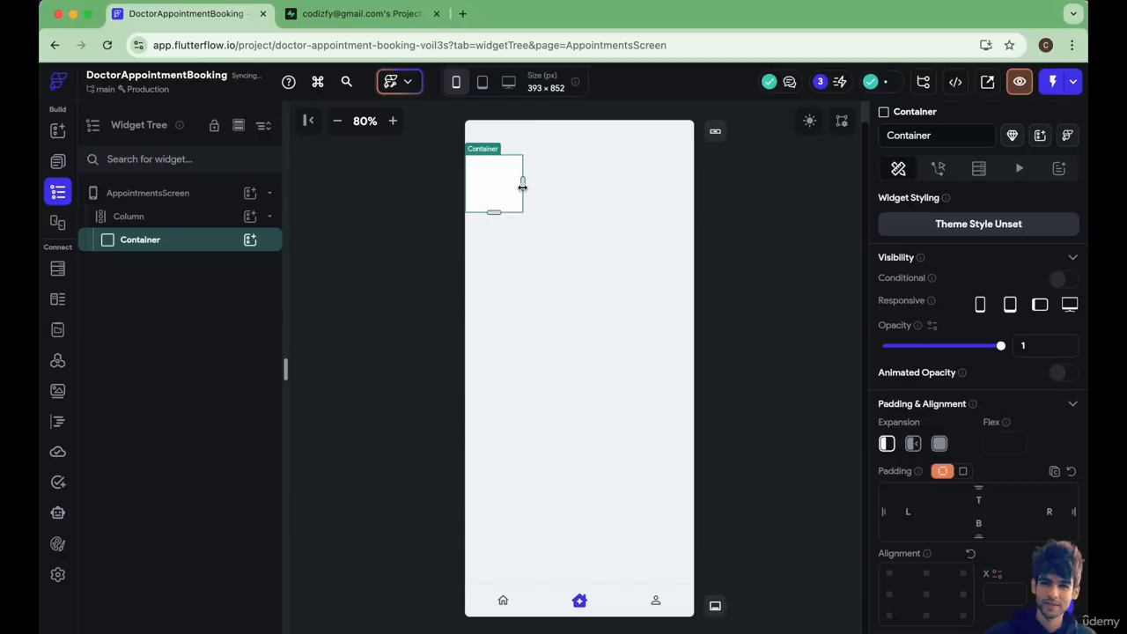
Give the container infinite width, a height of about 218.5 px, and left and right padding of 12.
scroll(905, 461, down, 5)
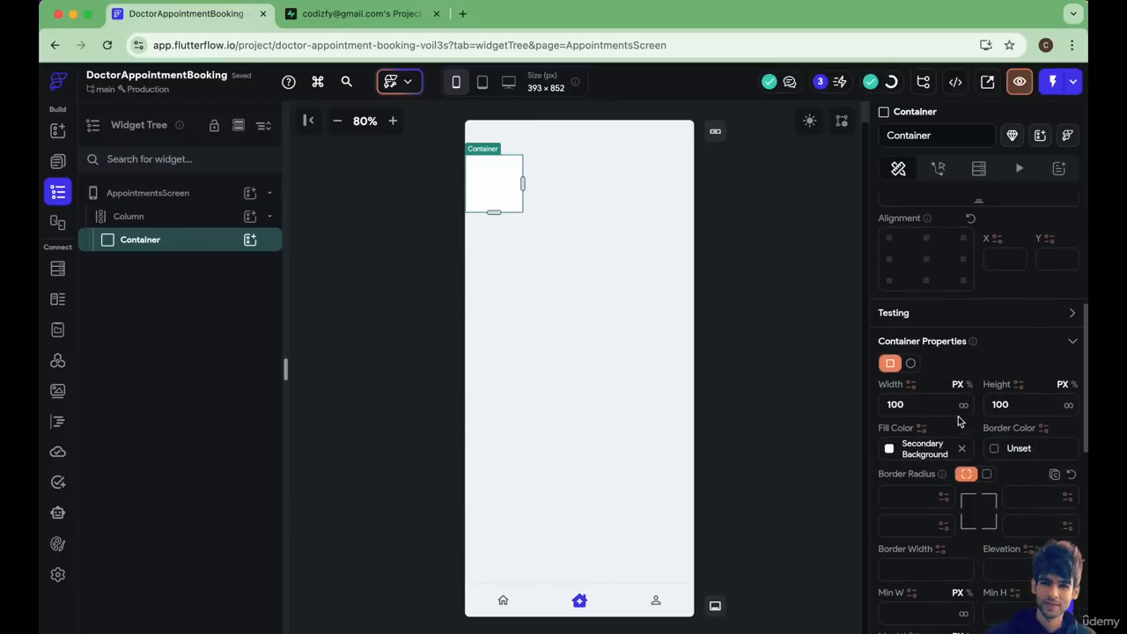
click(964, 407)
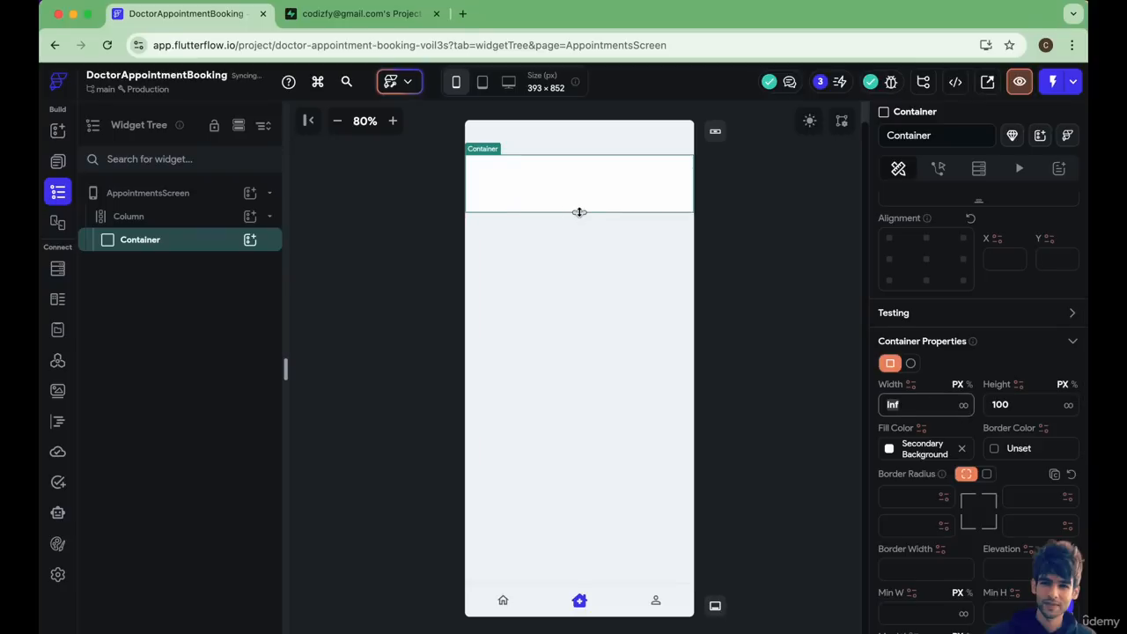
drag(580, 212, 578, 281)
scroll(935, 511, up, 1)
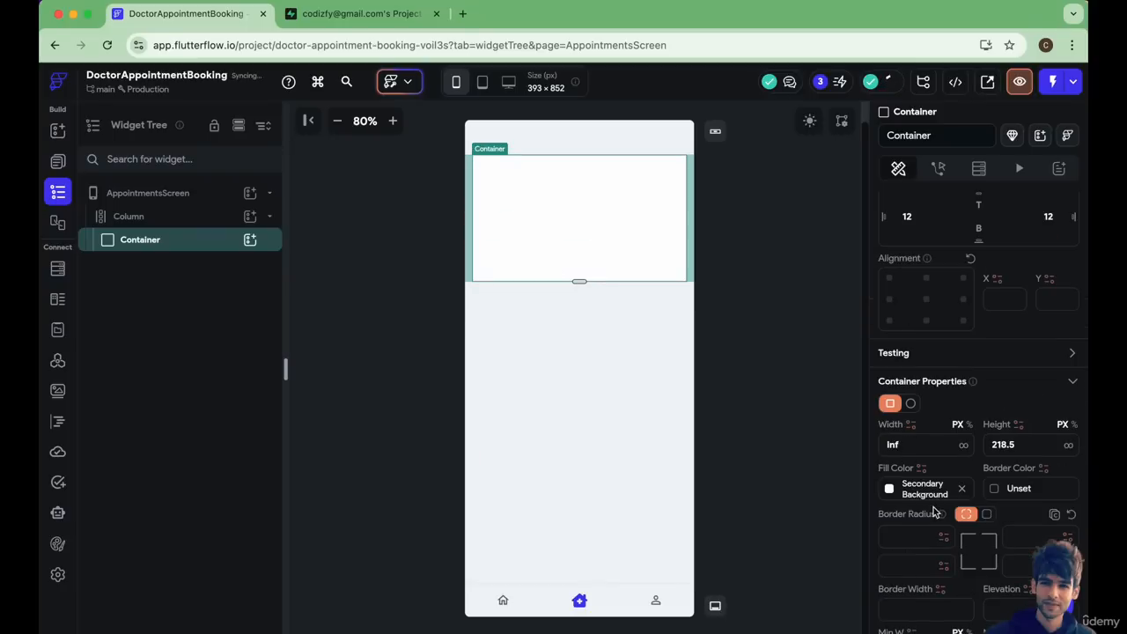
Round all of the container's corners uniformly with a border radius of 10.
scroll(935, 511, down, 5)
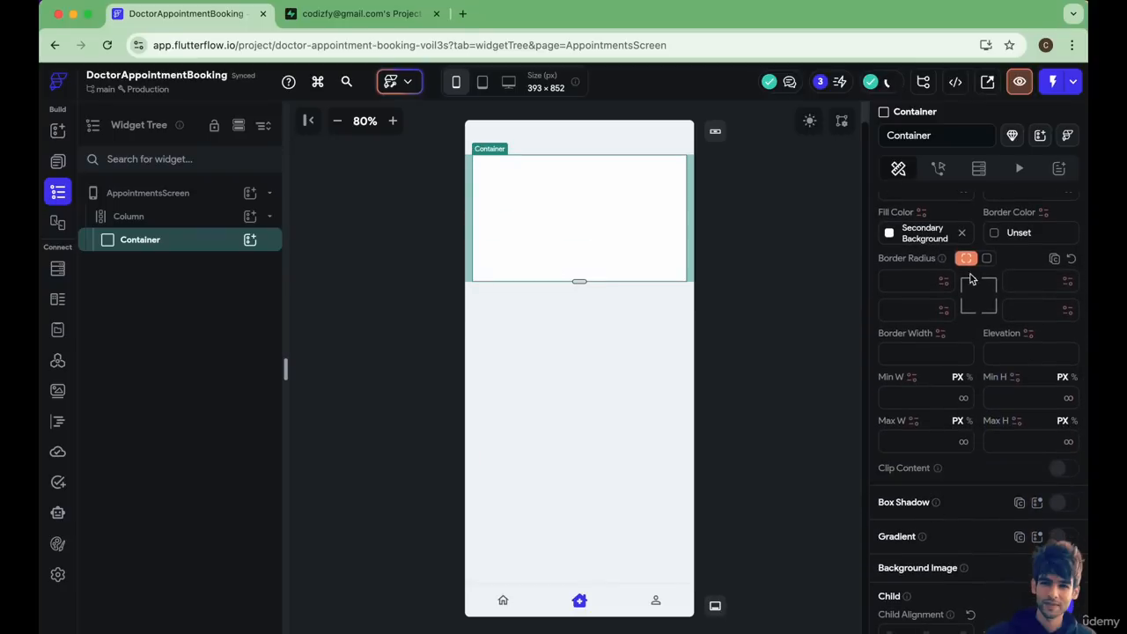
click(988, 259)
drag(906, 282, 934, 283)
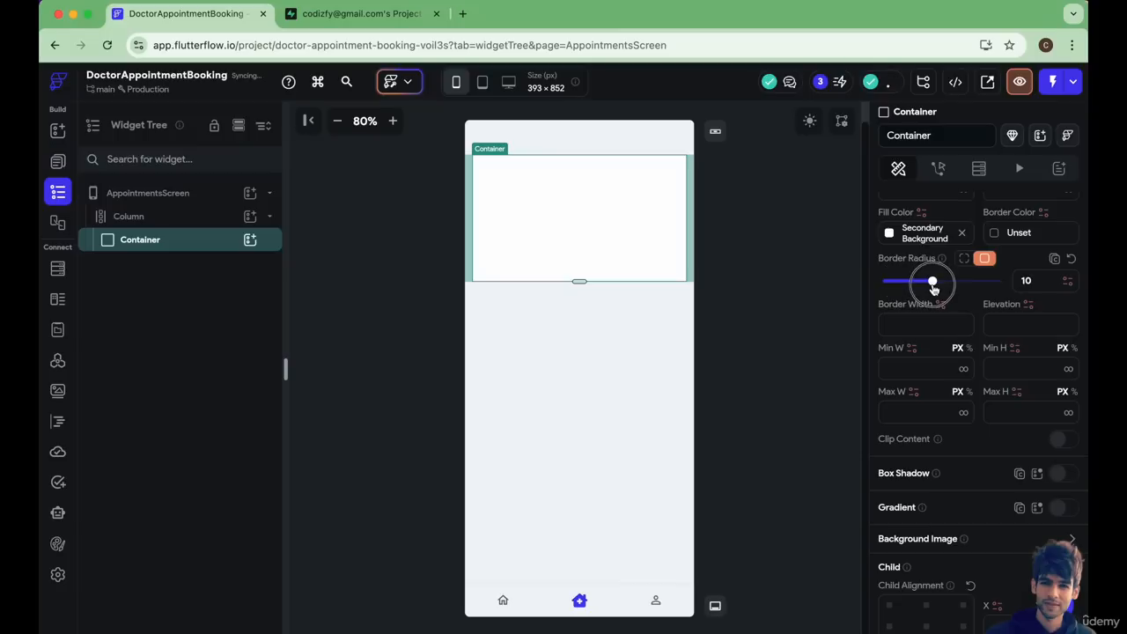
click(541, 410)
click(546, 408)
click(579, 241)
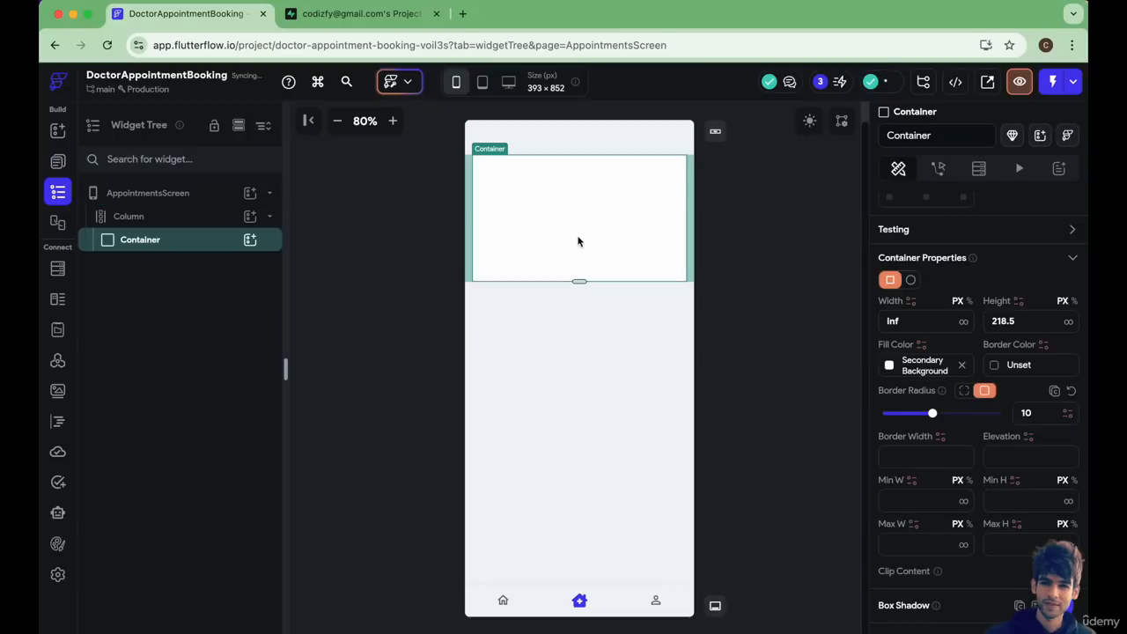
Nest a Column inside the container and add a Row to that Column.
click(250, 240)
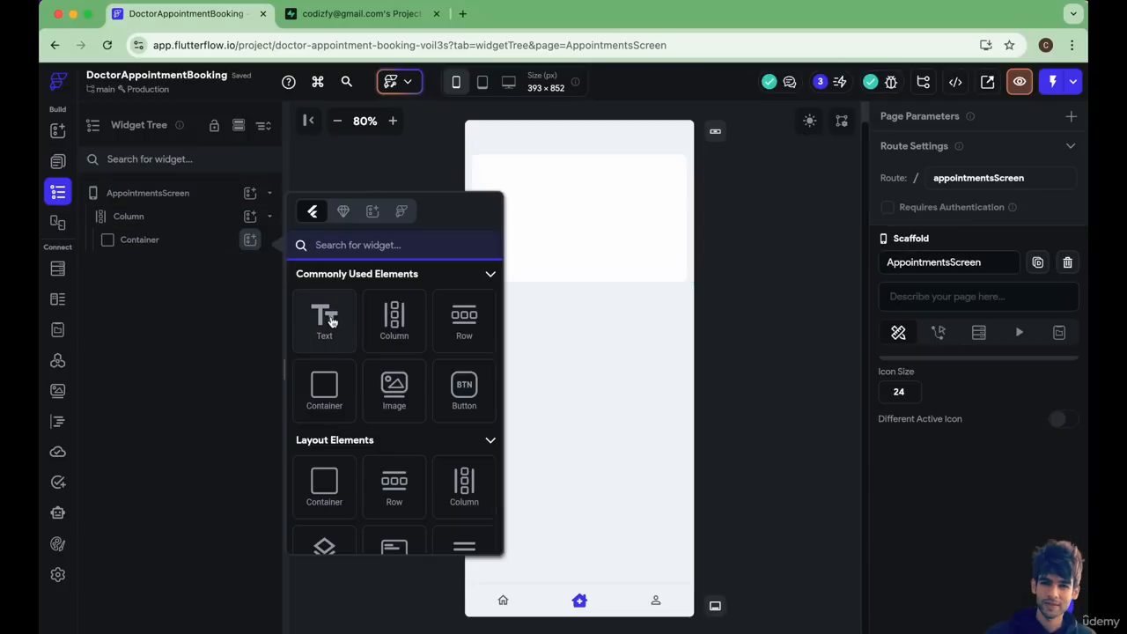
click(395, 324)
click(250, 262)
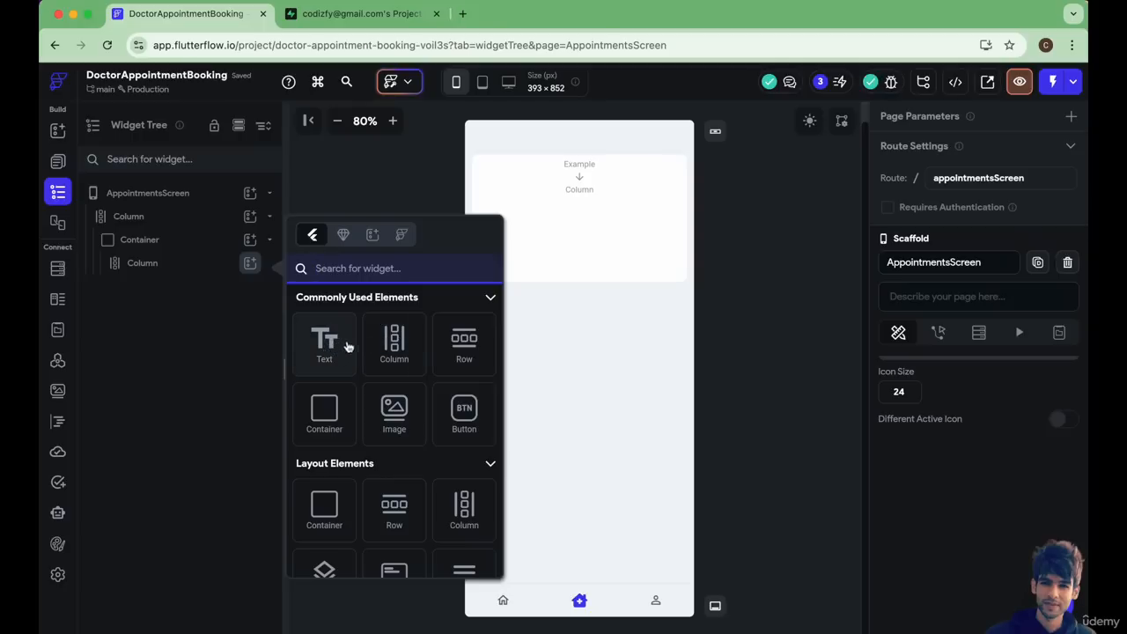
click(458, 347)
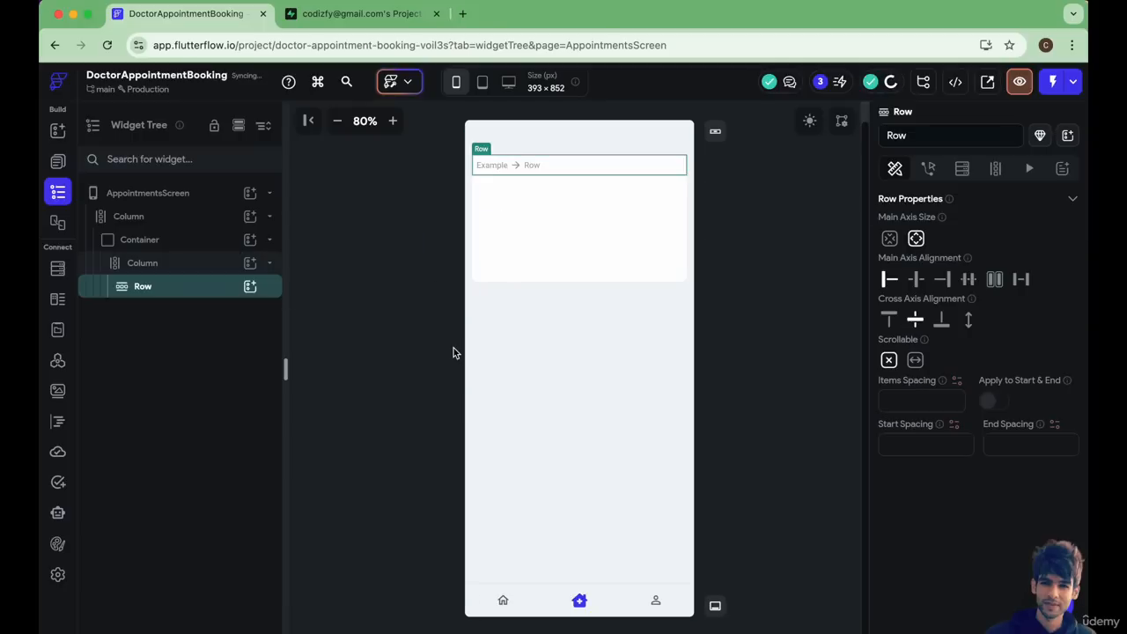
click(252, 290)
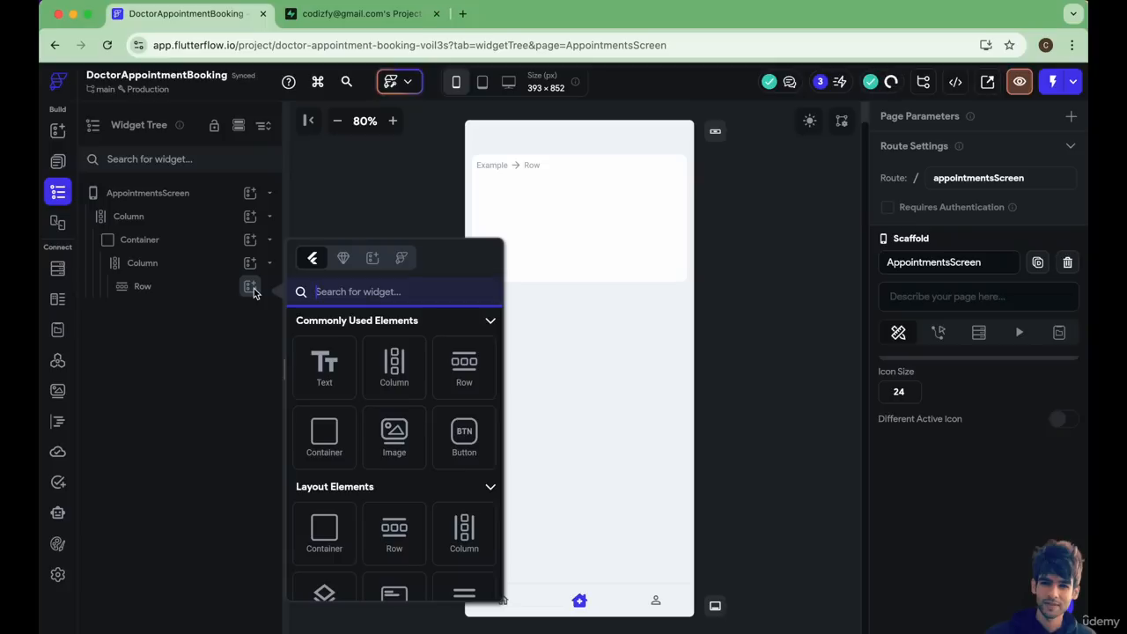
click(151, 340)
Copy the clinic card Container, with all its nested widgets, from the DoctorsScreen page.
click(57, 161)
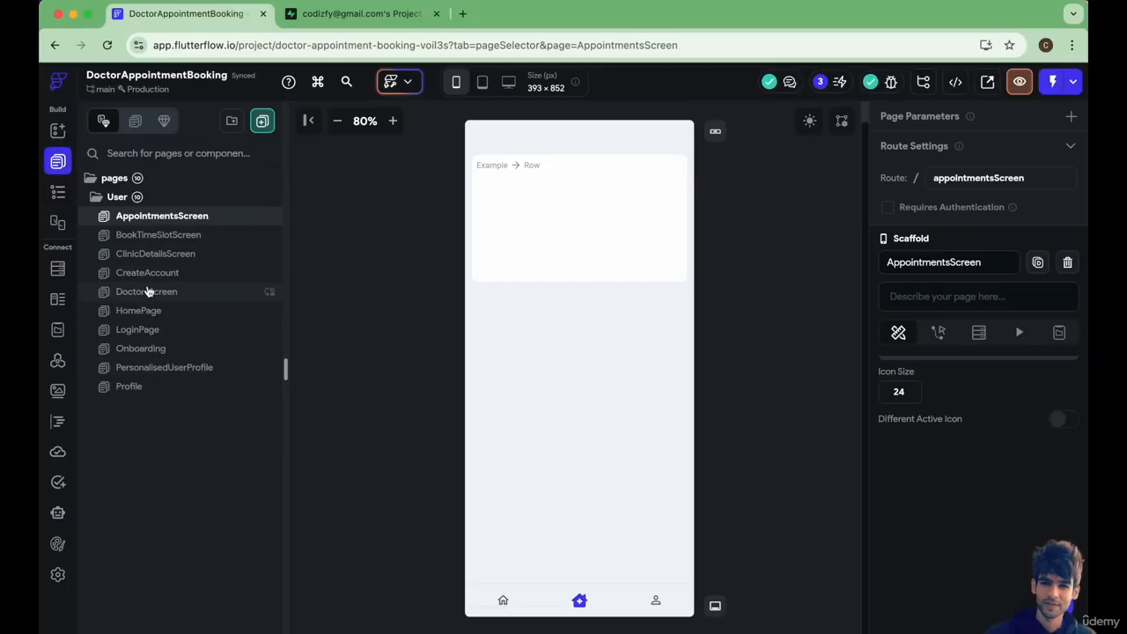
click(148, 292)
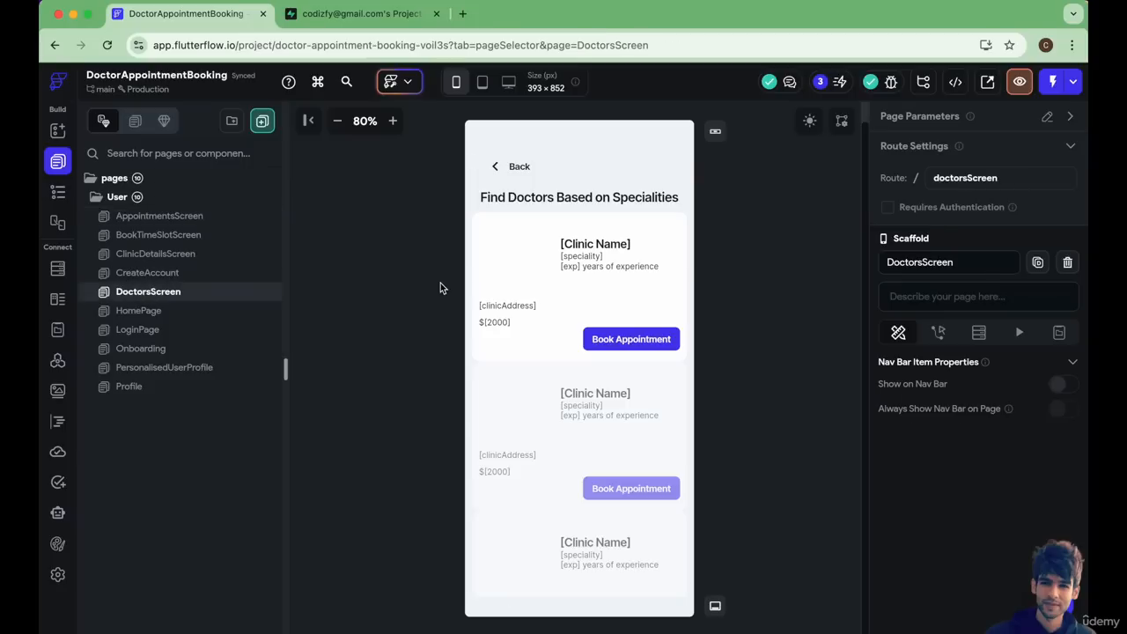
click(517, 220)
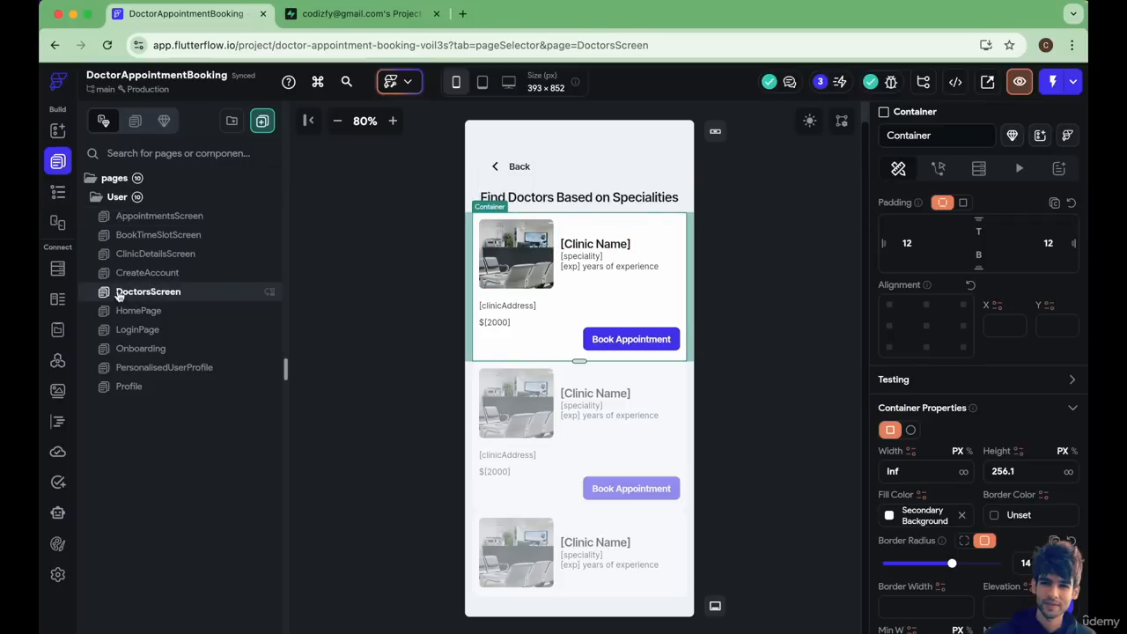
click(58, 191)
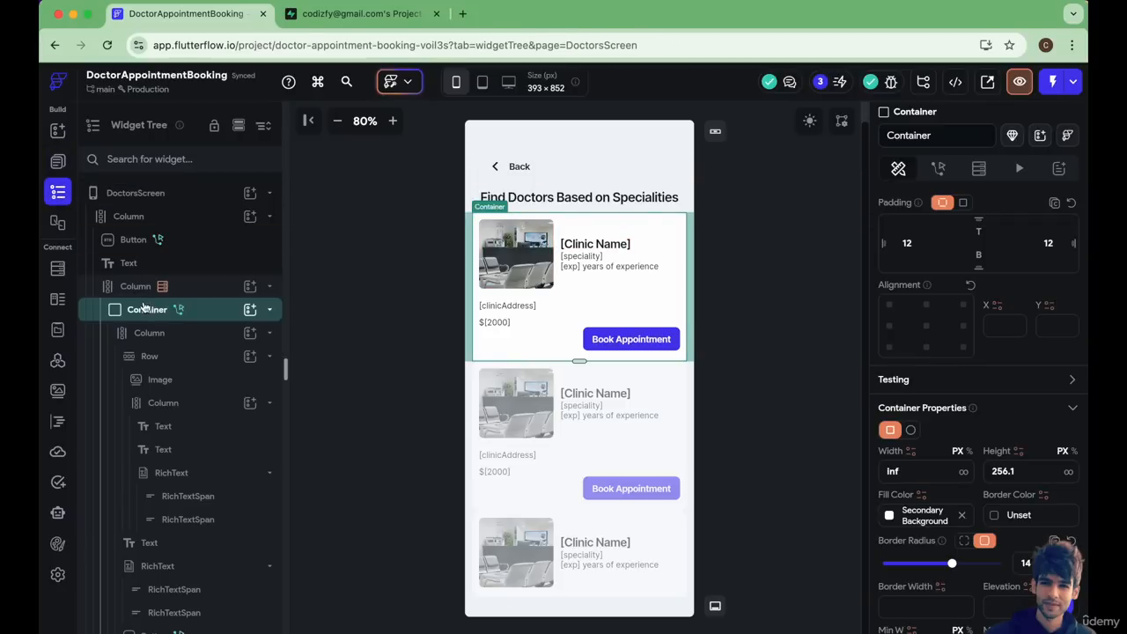
right_click(143, 318)
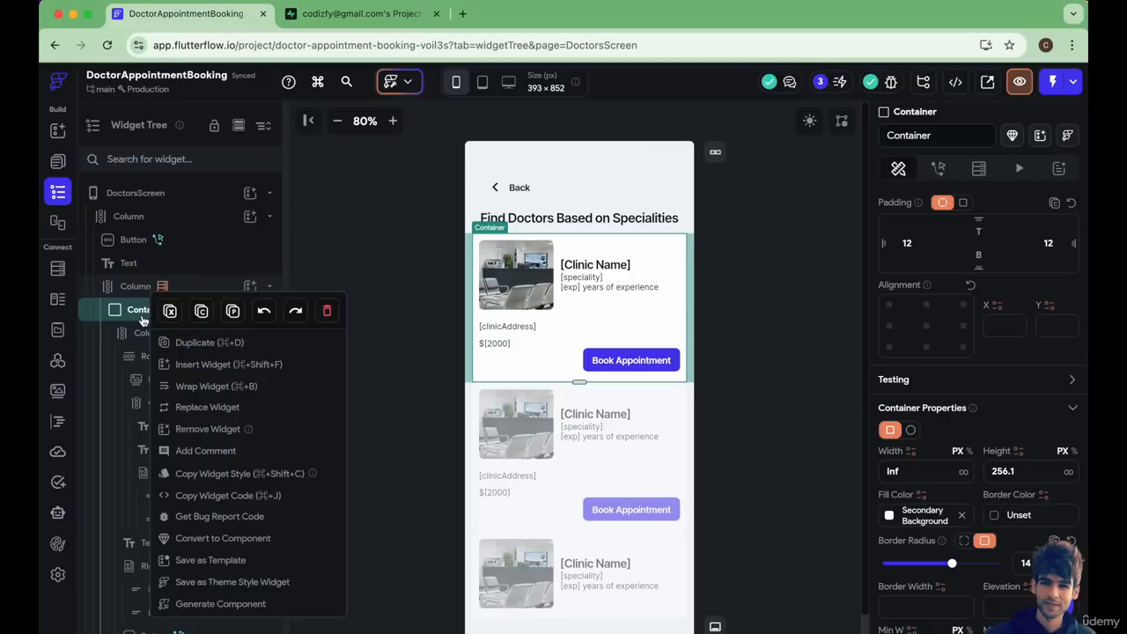
click(203, 317)
Return to AppointmentsScreen and delete the Container inside the page's main Column.
click(57, 162)
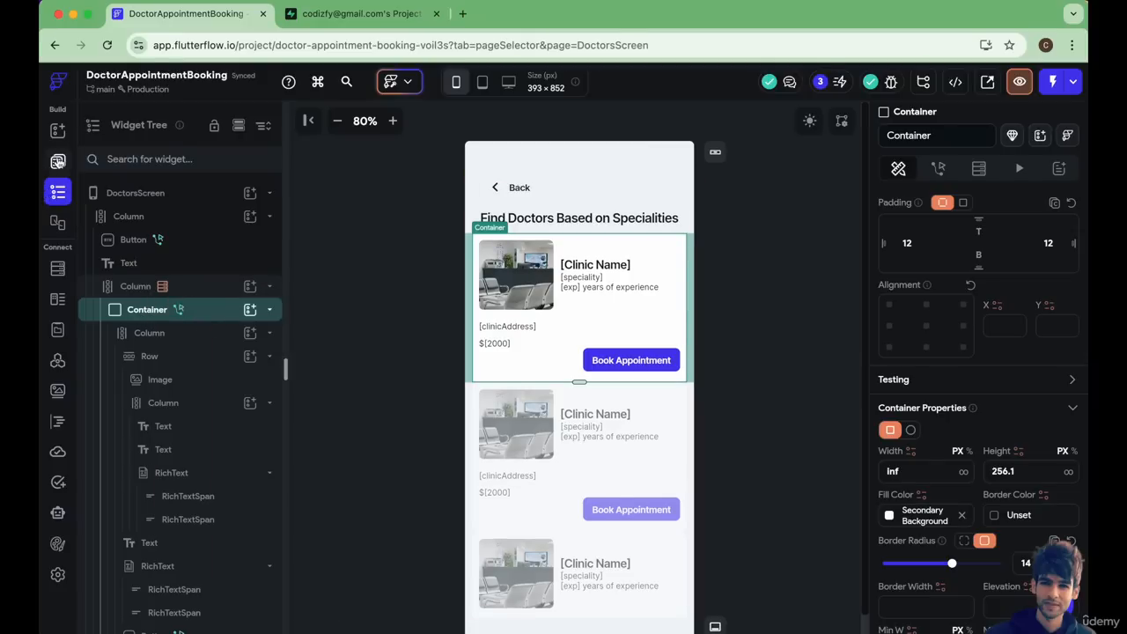
click(148, 220)
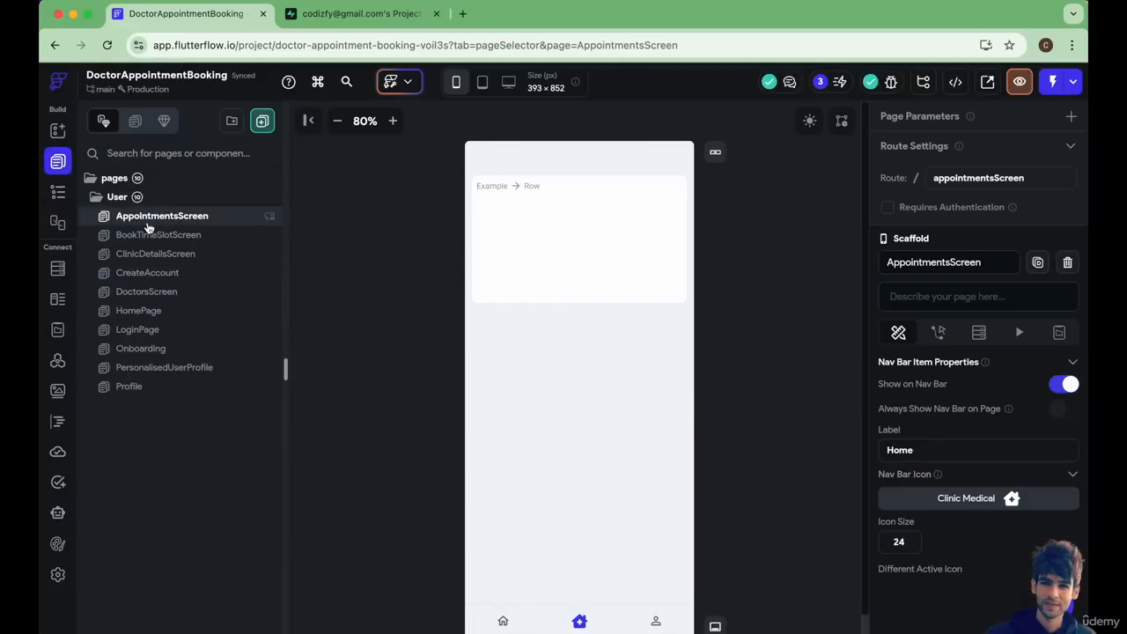
click(57, 191)
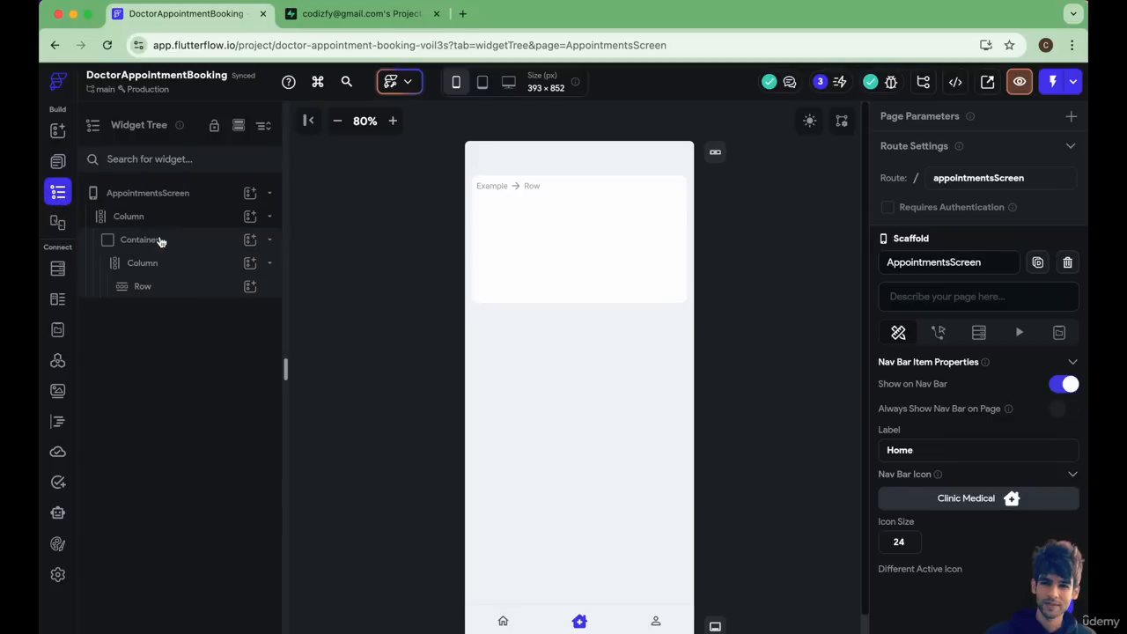
right_click(160, 239)
click(342, 250)
Paste the copied clinic card Container into the main Column of AppointmentsScreen.
click(187, 216)
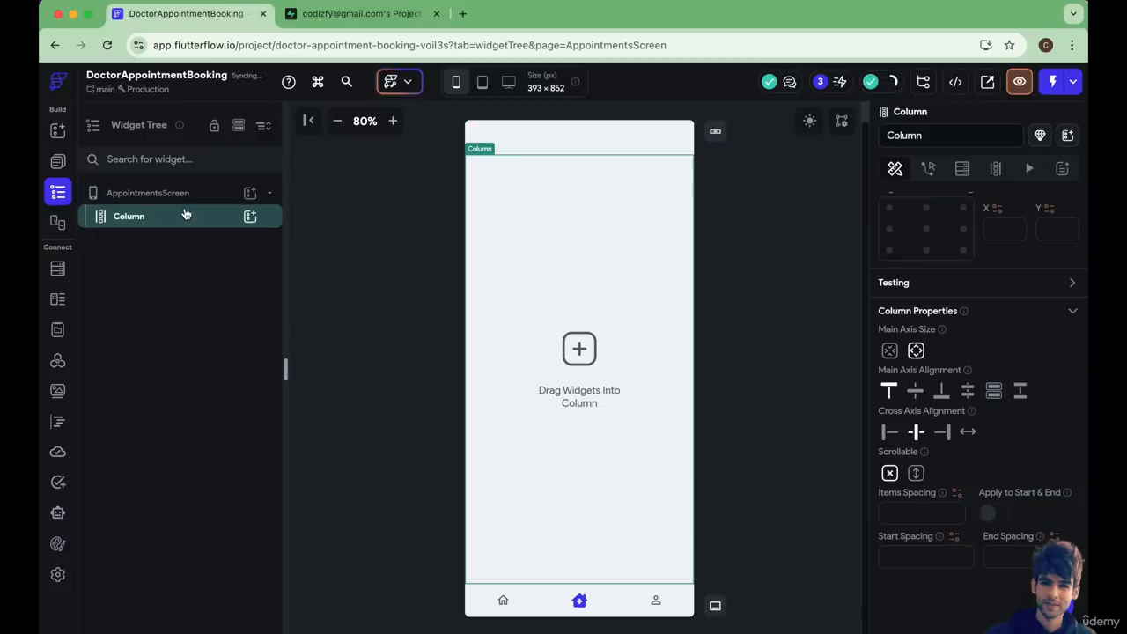
right_click(188, 216)
click(308, 241)
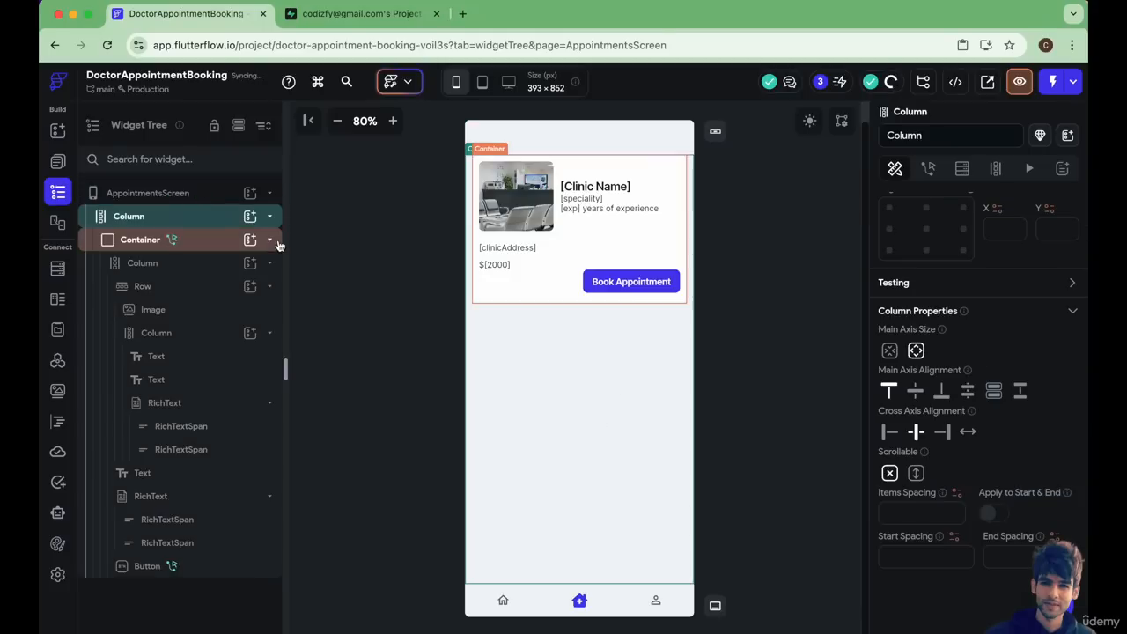
Inspect the pasted card's container and its clinic name, speciality, experience and address texts.
click(214, 247)
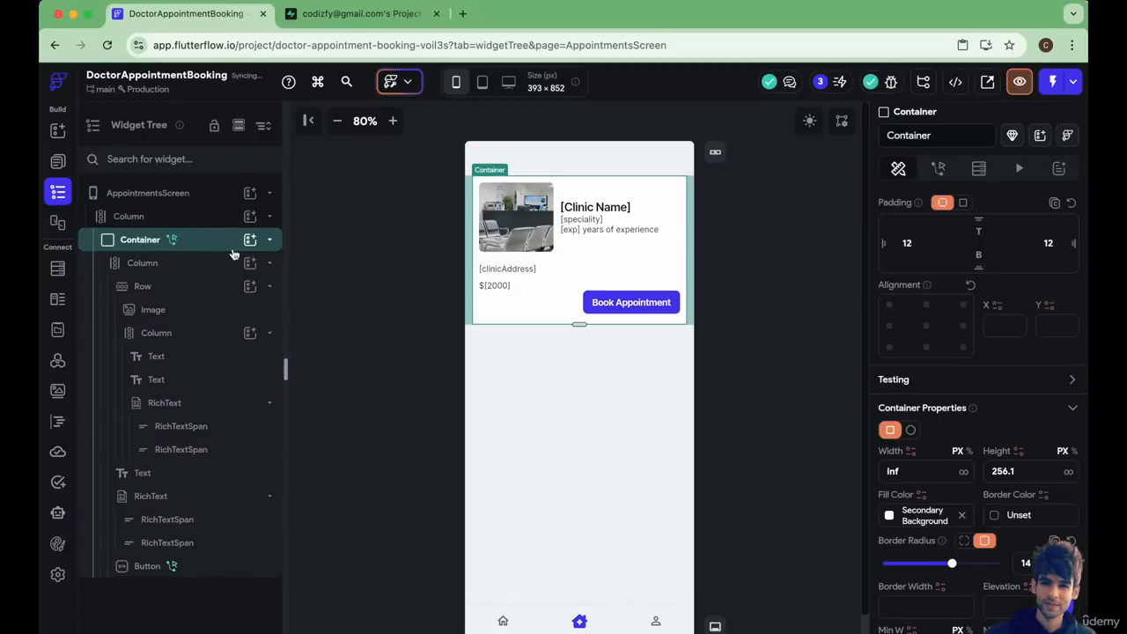
click(336, 255)
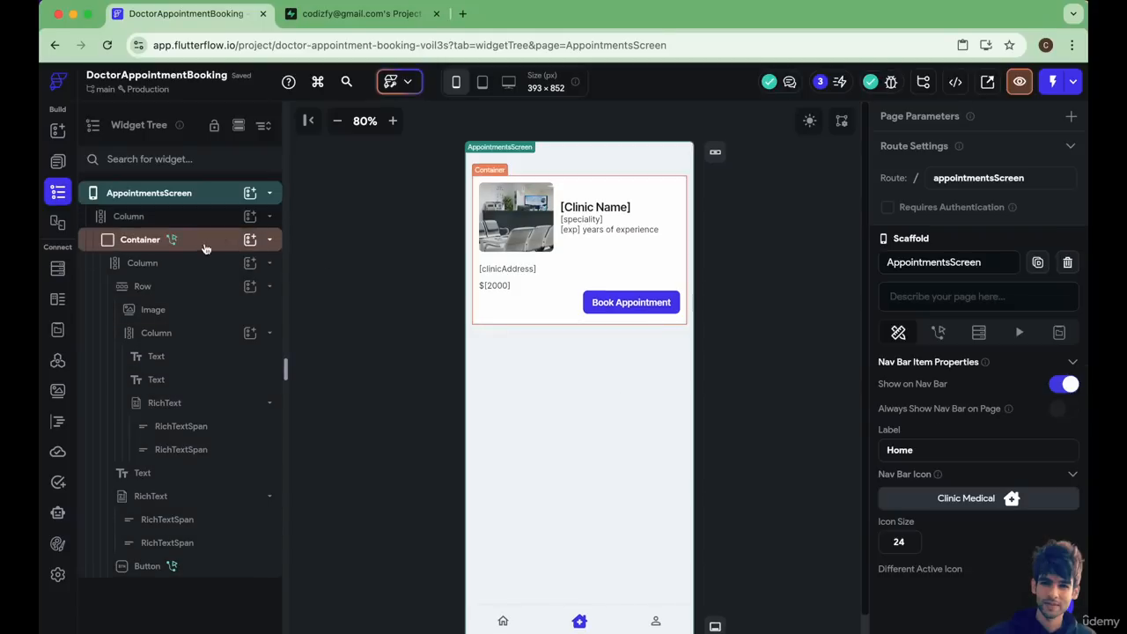
click(576, 208)
click(583, 219)
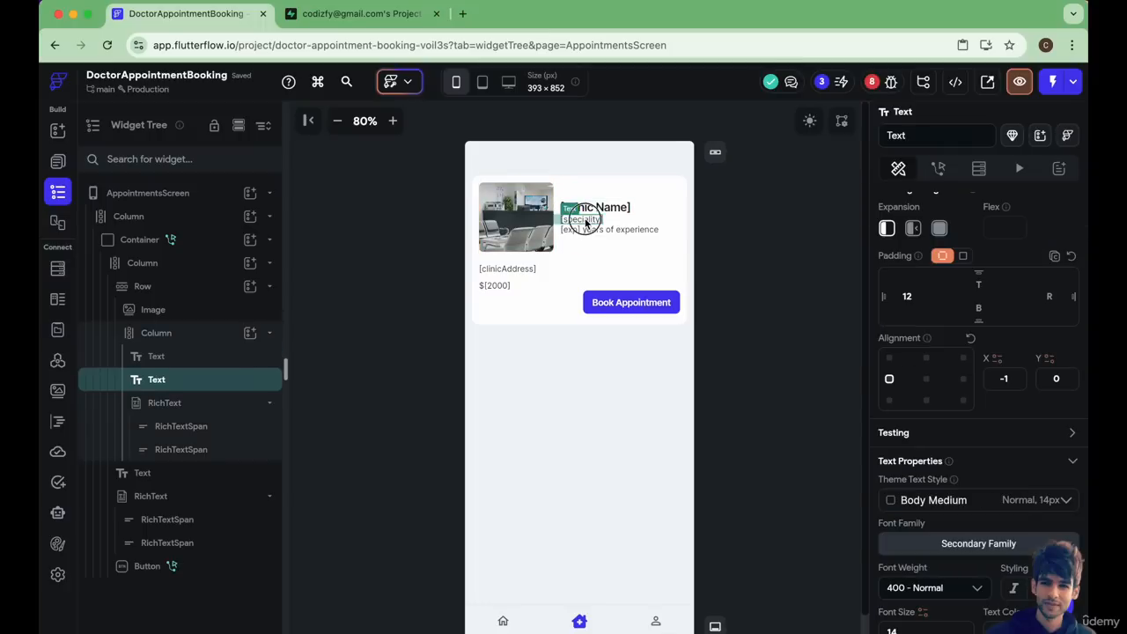
click(585, 234)
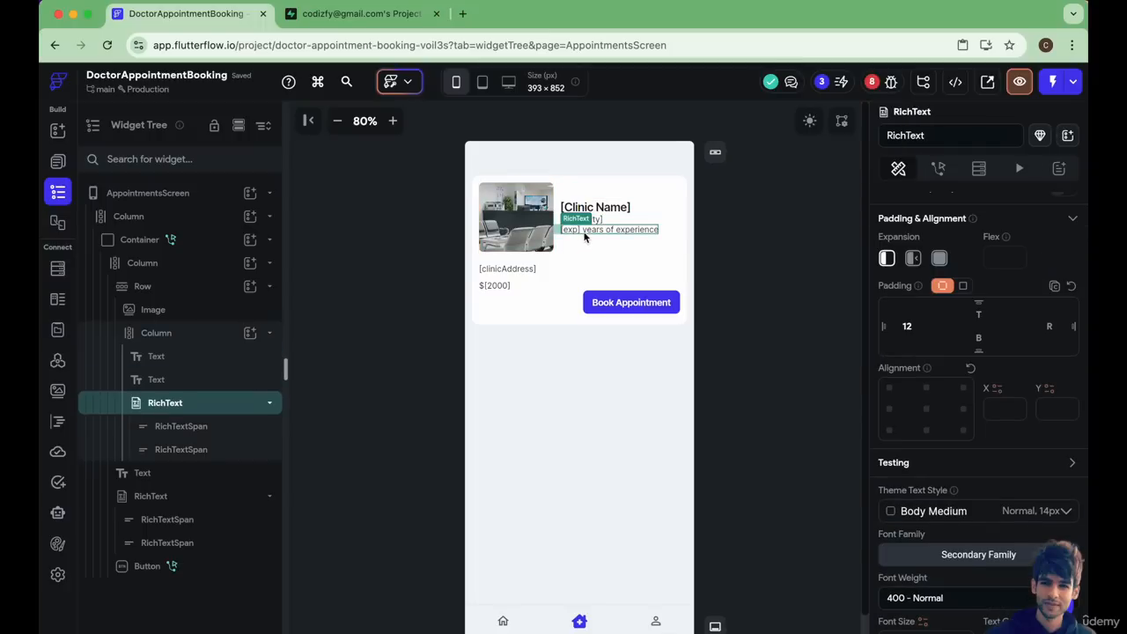
click(509, 270)
Add a third text span reading "Paid" after the consultation fee in the card's fee RichText.
click(498, 286)
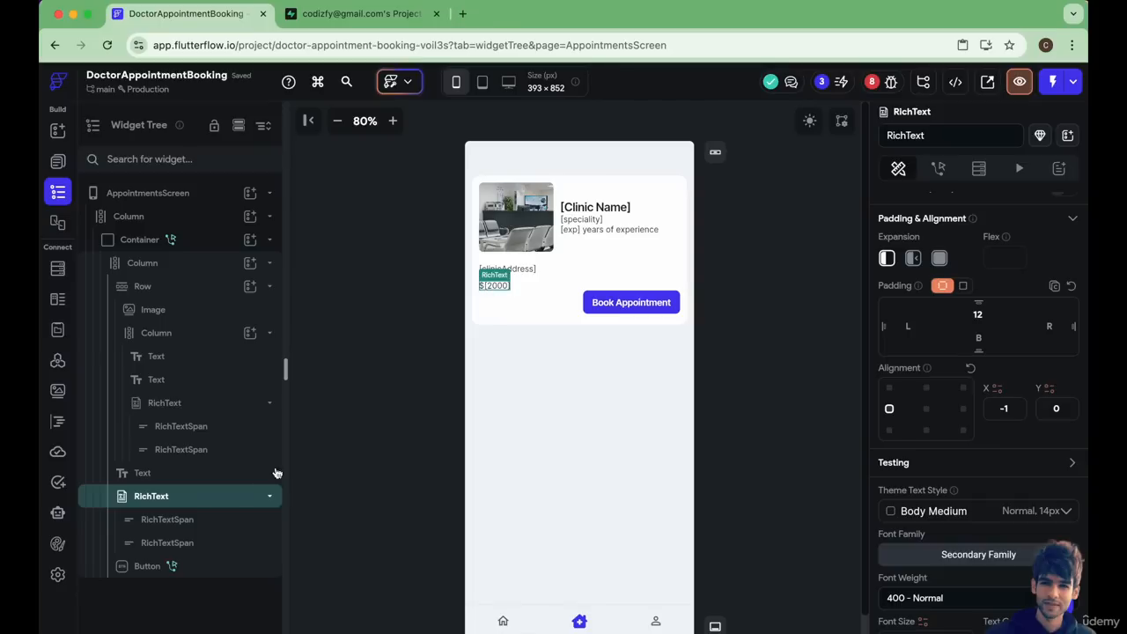
scroll(917, 355, up, 5)
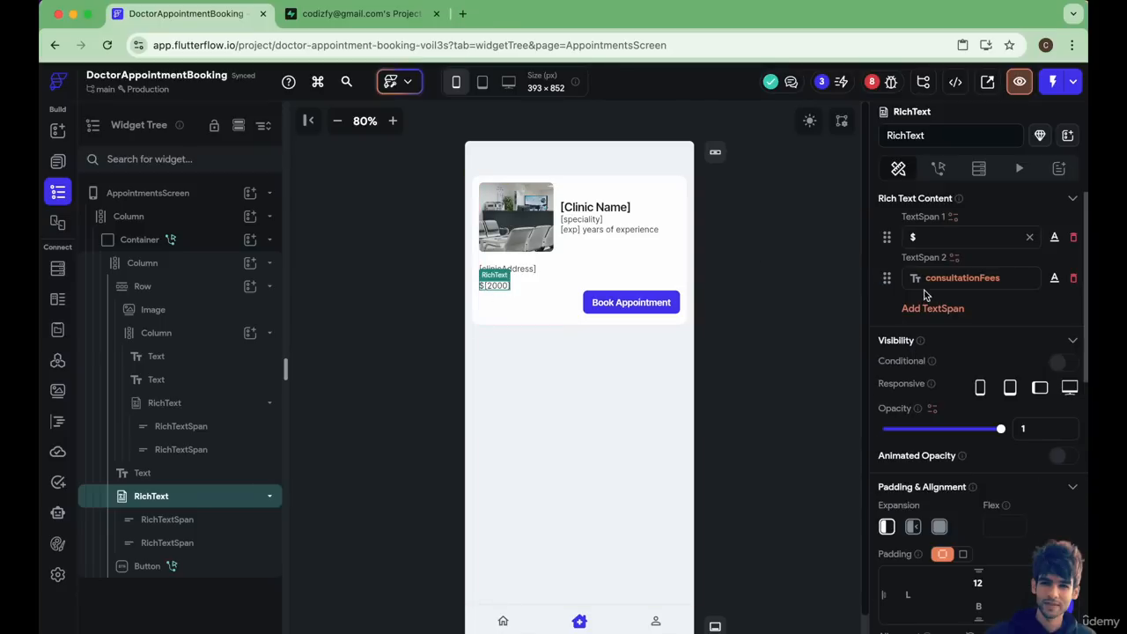
click(923, 310)
triple_click(920, 321)
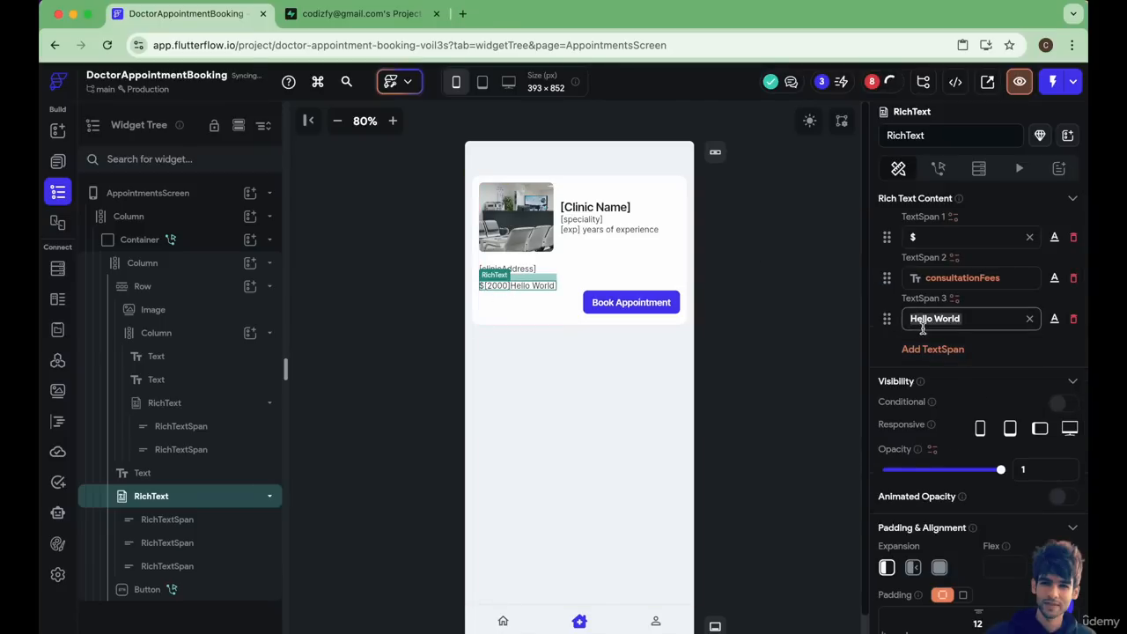
text(Paid)
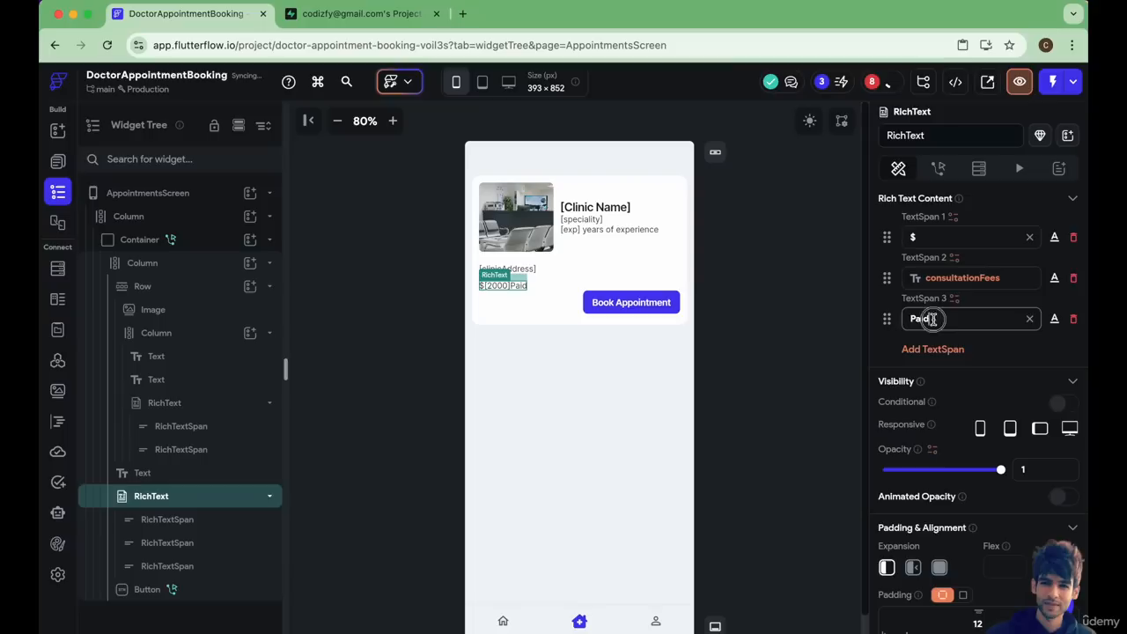
double_click(933, 320)
Set the "Paid" span's text color to the Secondary theme color.
click(1054, 318)
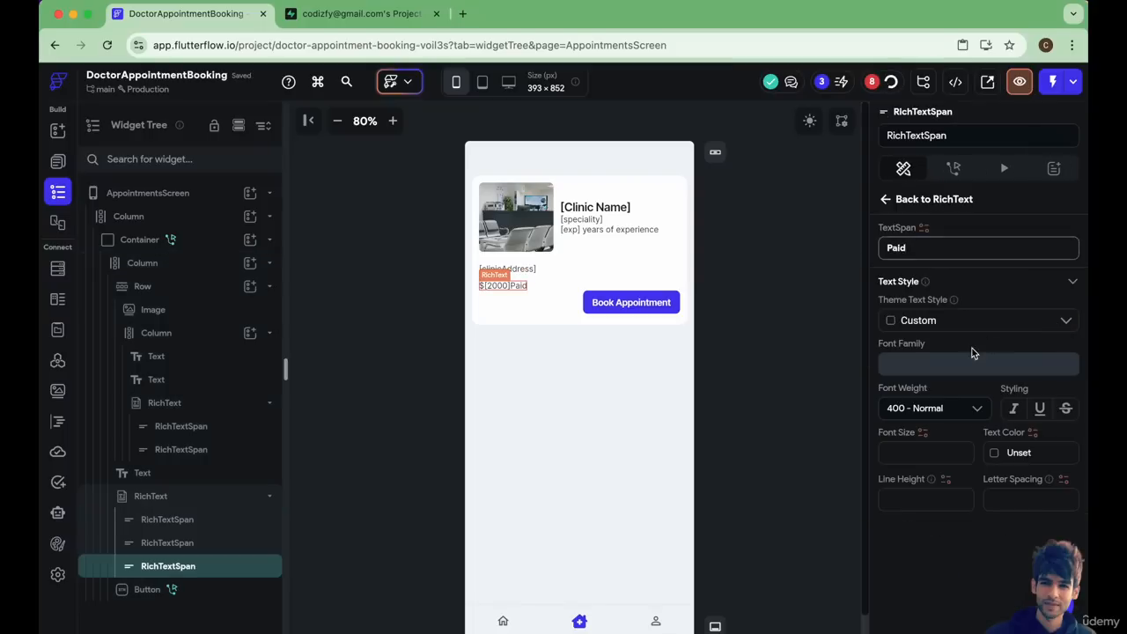
click(994, 452)
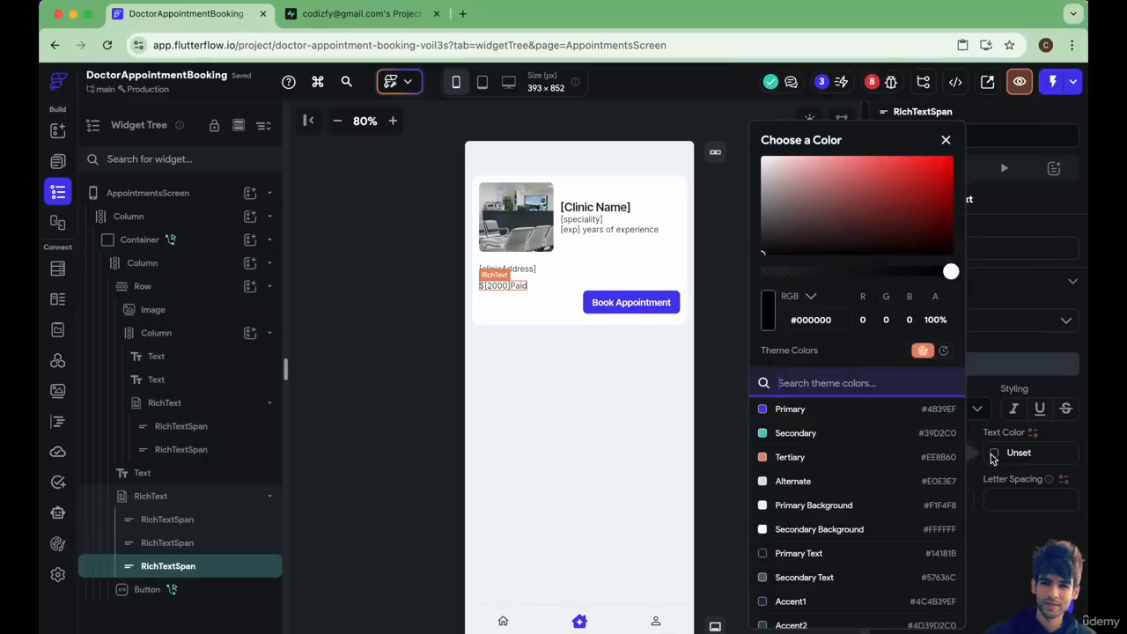
scroll(845, 493, down, 5)
scroll(793, 564, up, 3)
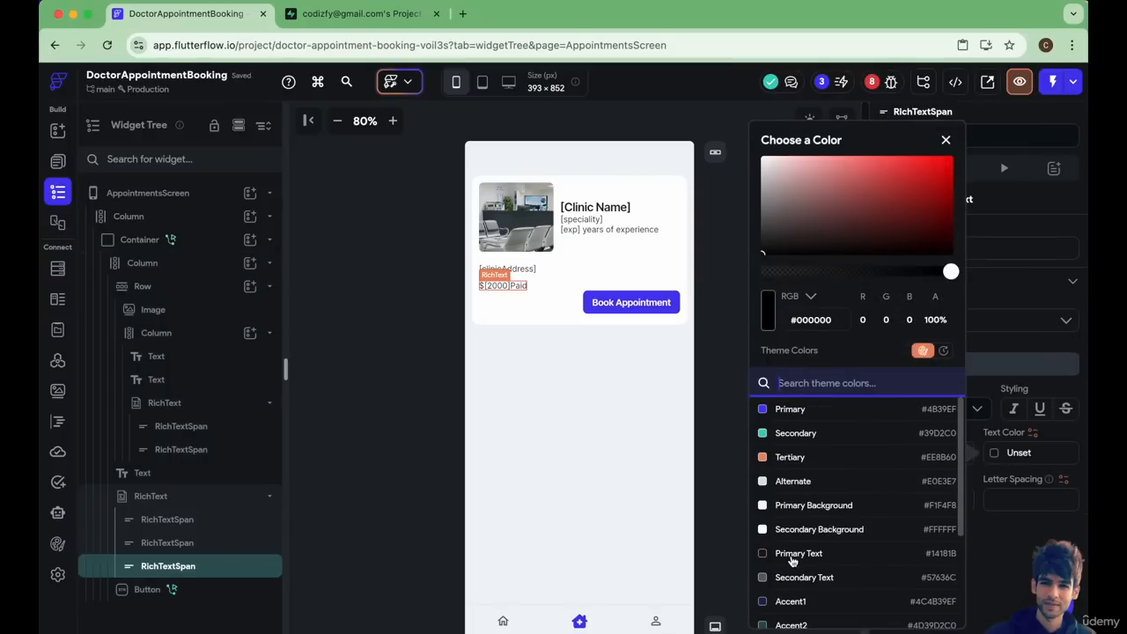
click(798, 448)
click(558, 403)
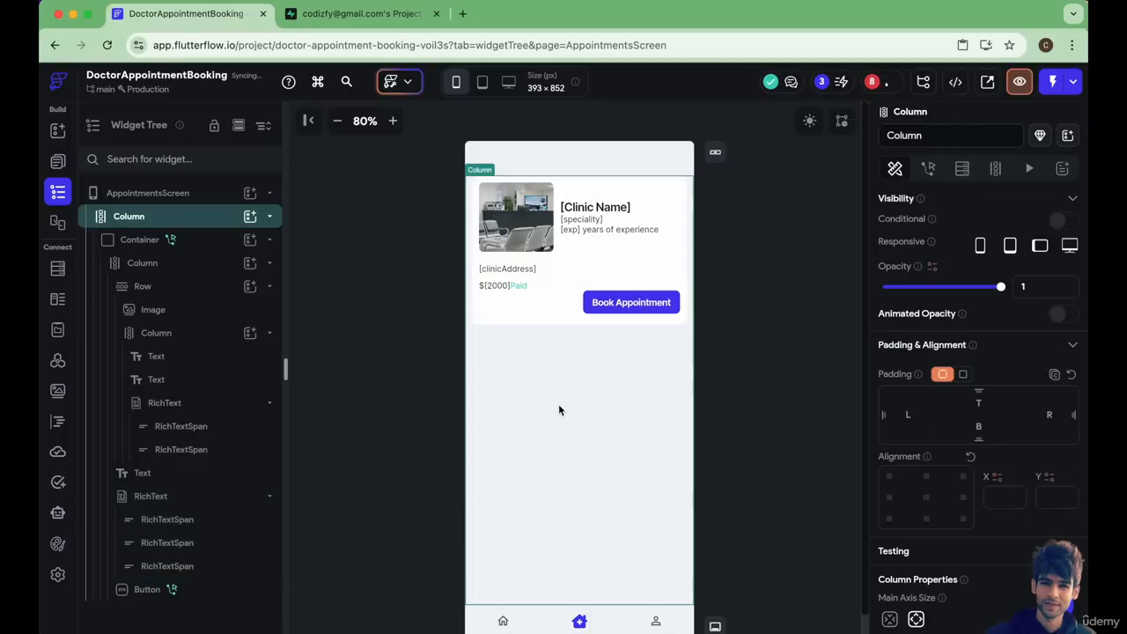
Insert a leading space before "Paid" in the fee RichText's third span.
click(525, 293)
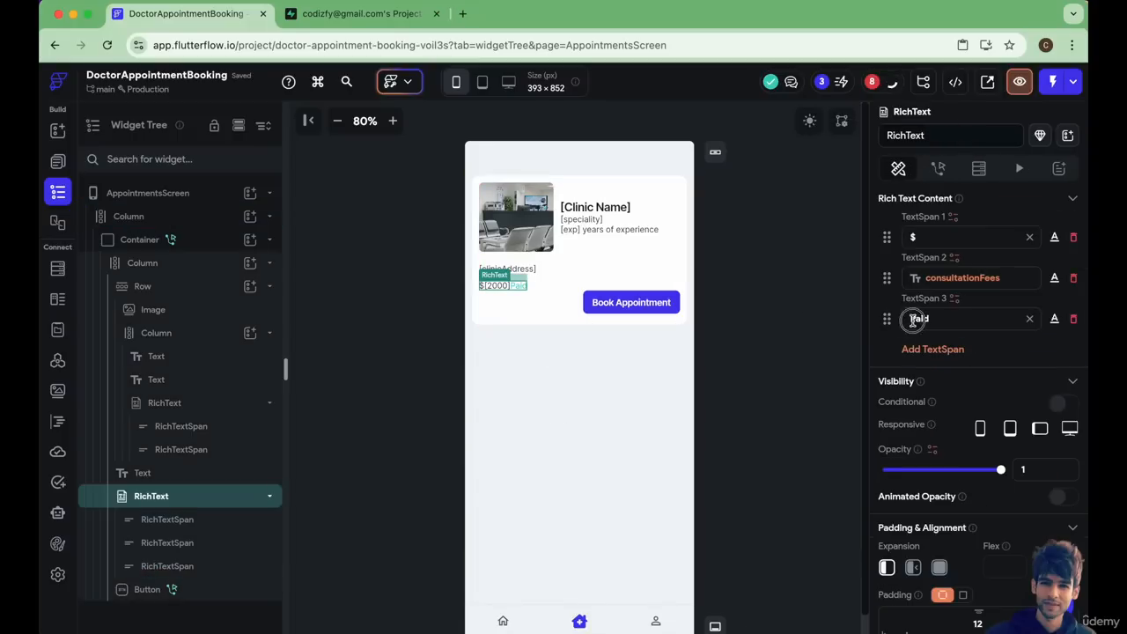
click(913, 320)
click(609, 407)
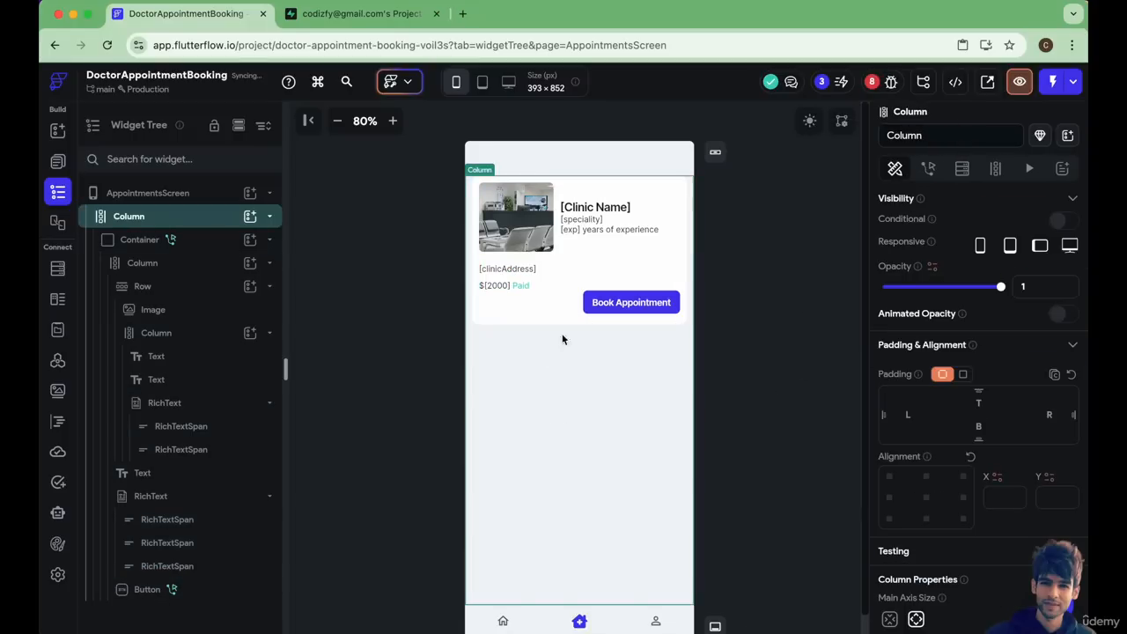
Change the "Paid" span's text color to the custom green #61cd5f.
click(525, 288)
click(1052, 320)
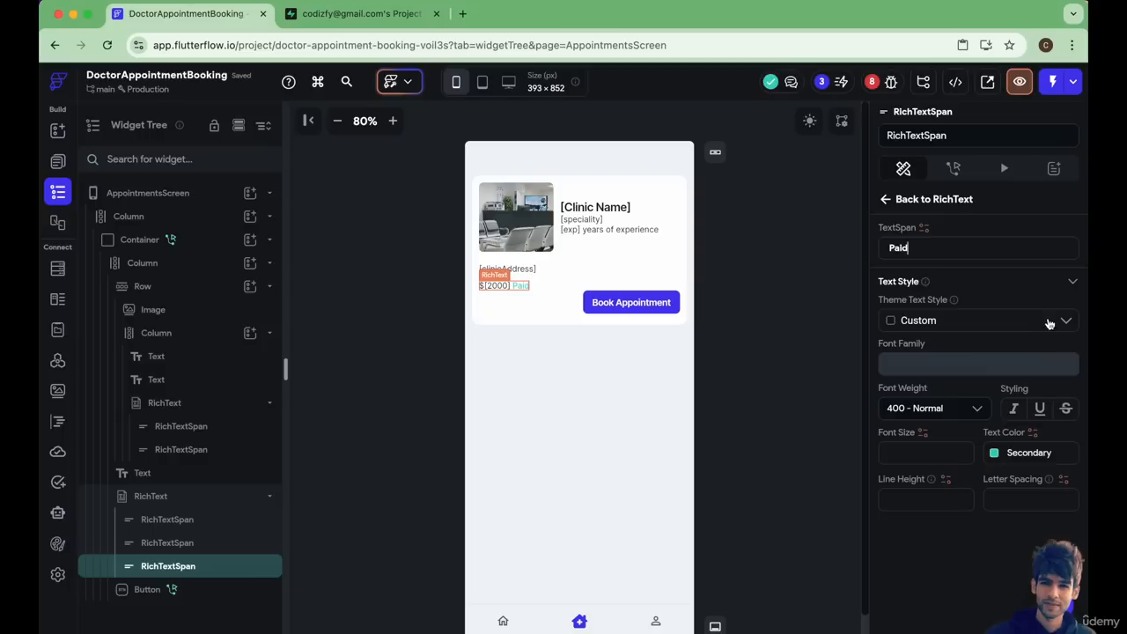
click(525, 306)
click(523, 283)
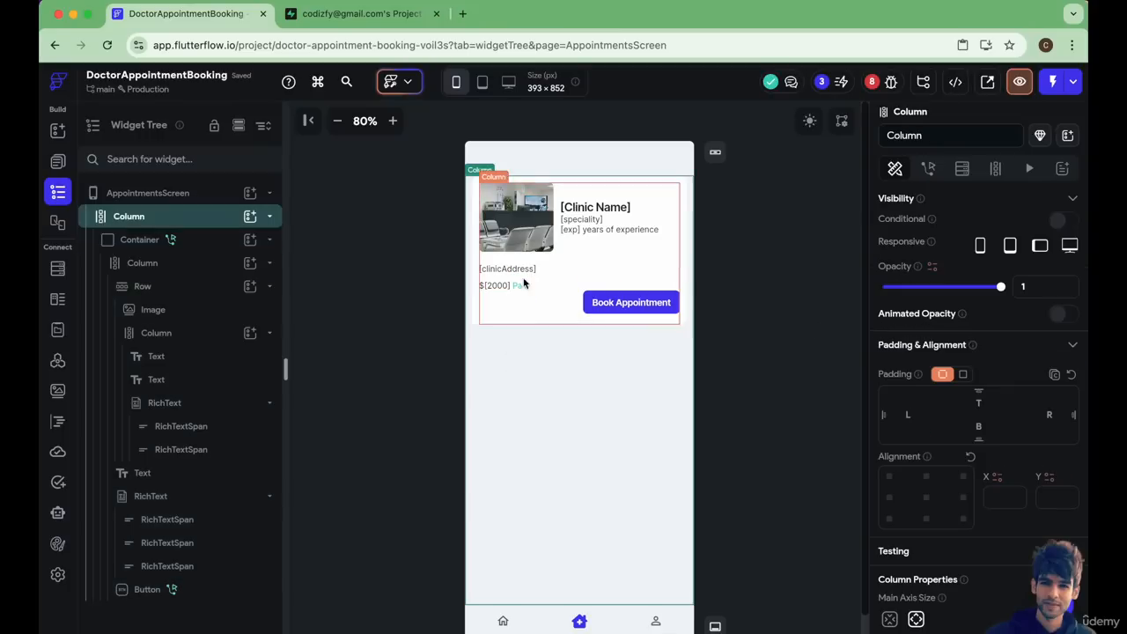
click(520, 285)
click(1054, 320)
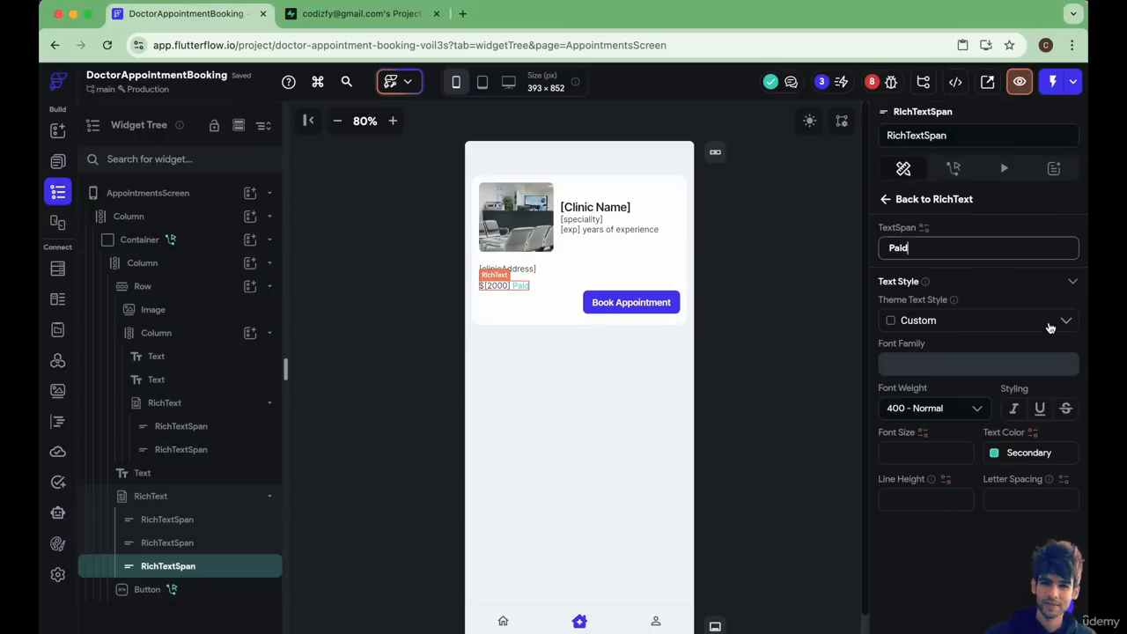
click(995, 452)
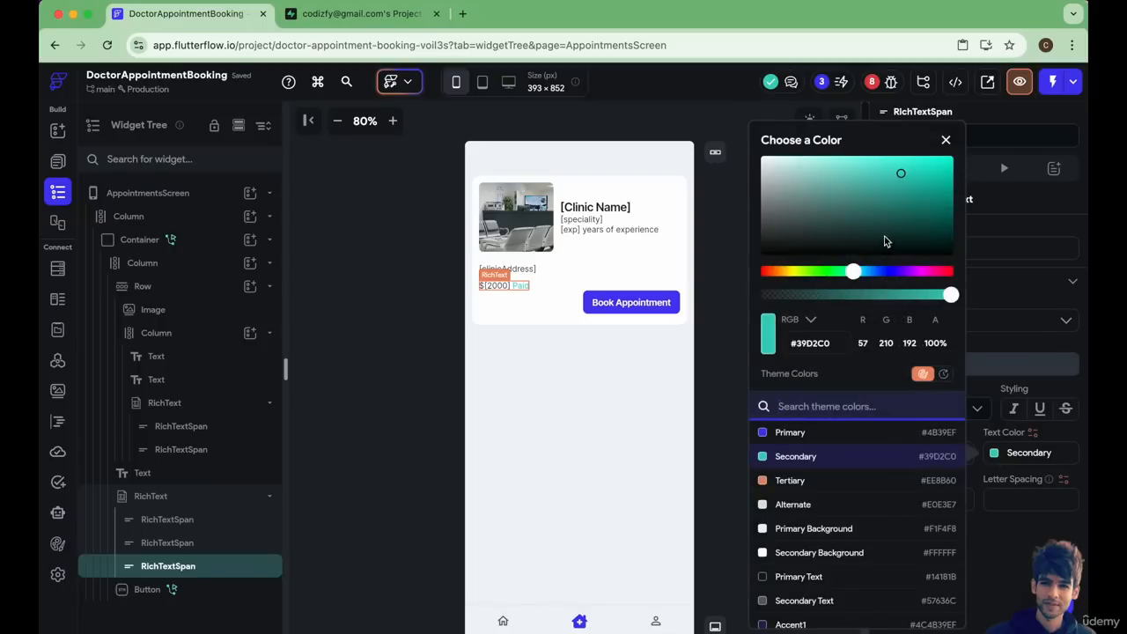
click(826, 271)
drag(906, 182, 948, 151)
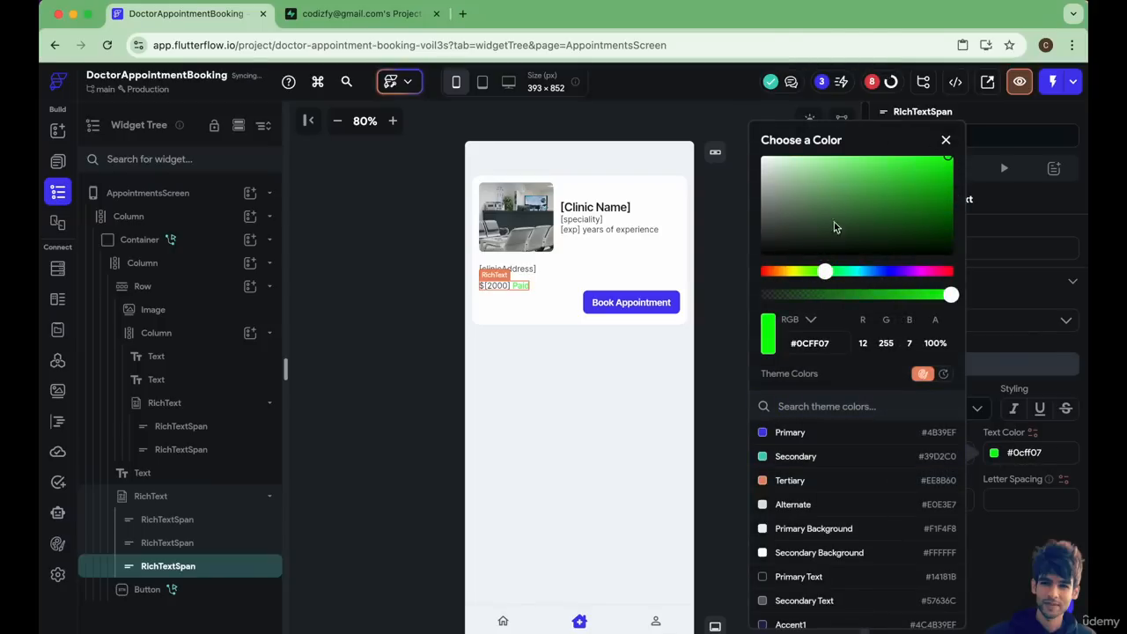
mouse_move(836, 227)
mouse_down()
mouse_move(893, 176)
mouse_move(863, 176)
mouse_up()
click(567, 361)
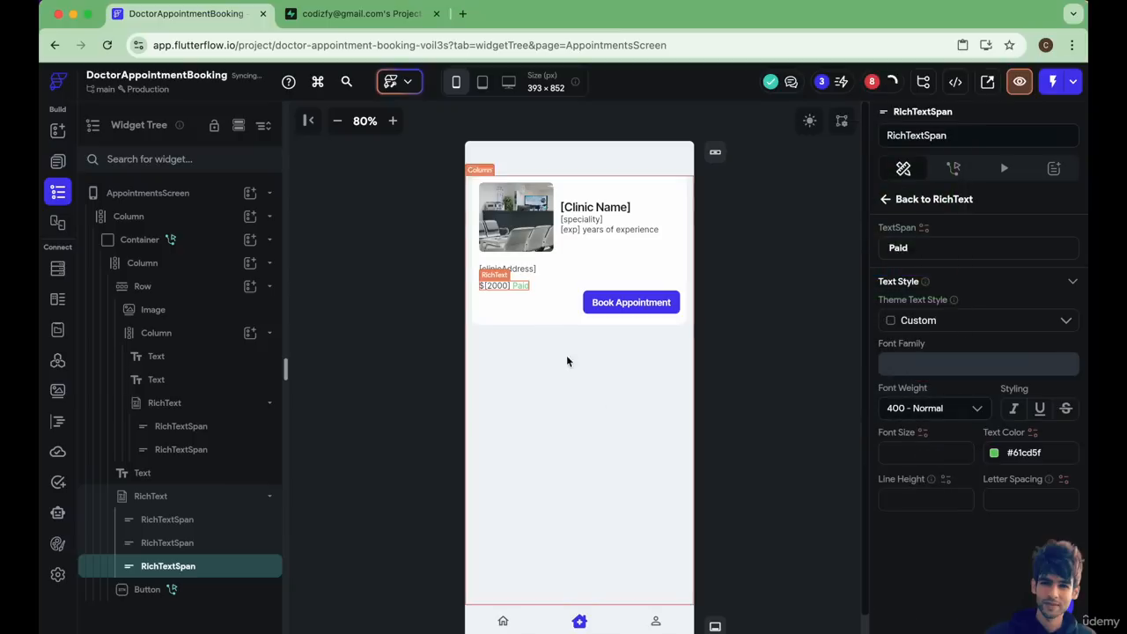
Give the "Paid" span a heavier font weight.
click(924, 408)
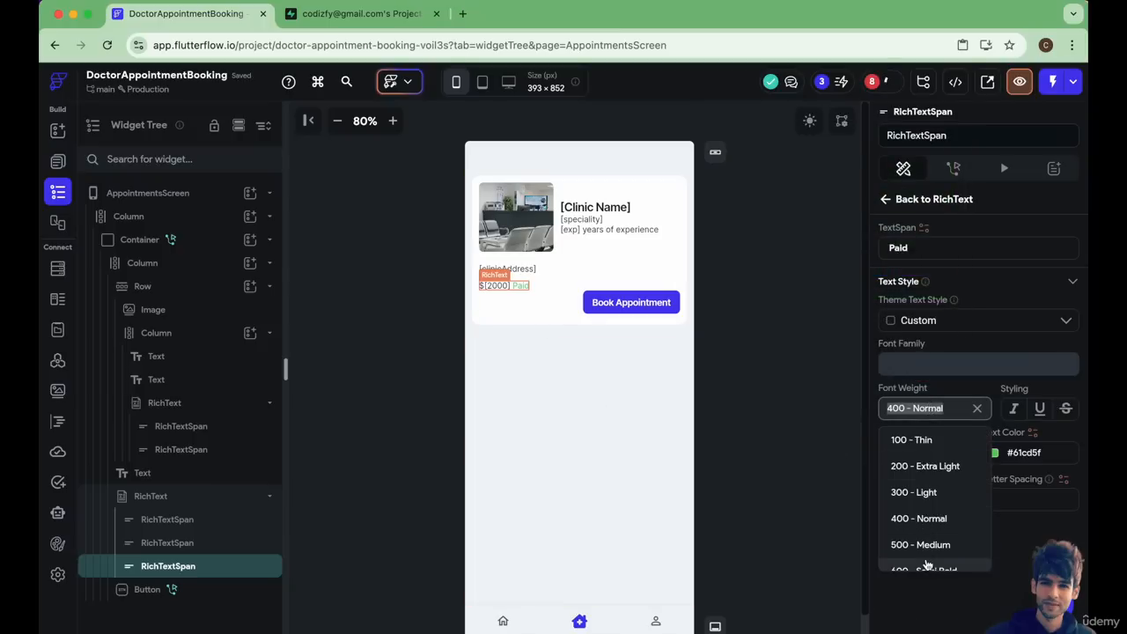
scroll(927, 564, down, 3)
click(920, 504)
click(609, 445)
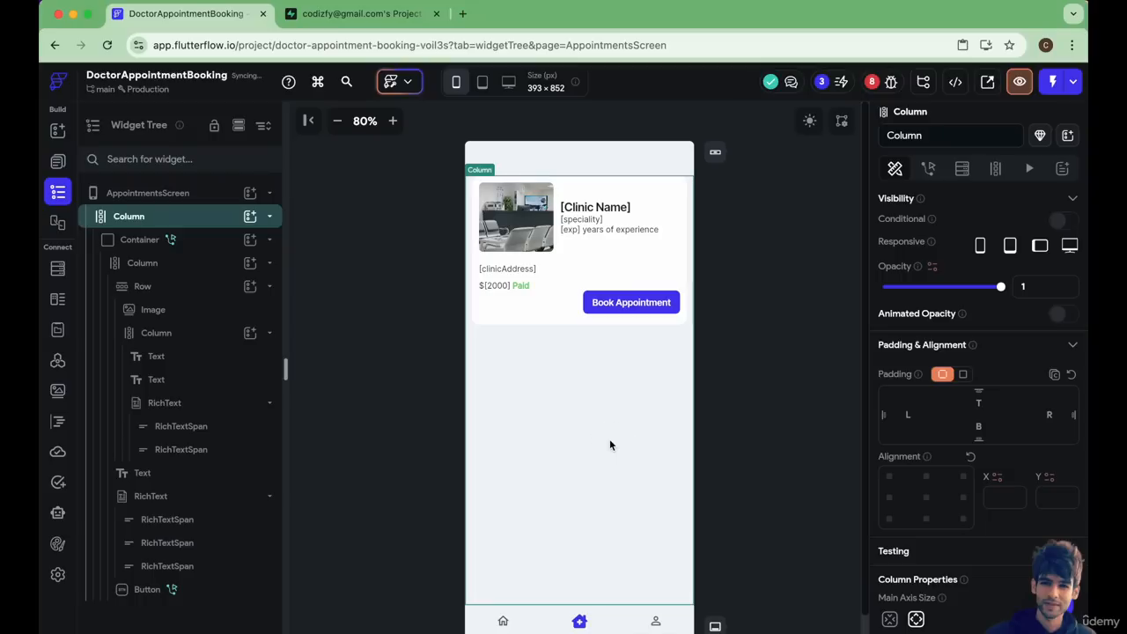
Switch to the Supabase table editor and examine the columns of the Appointments table.
click(504, 294)
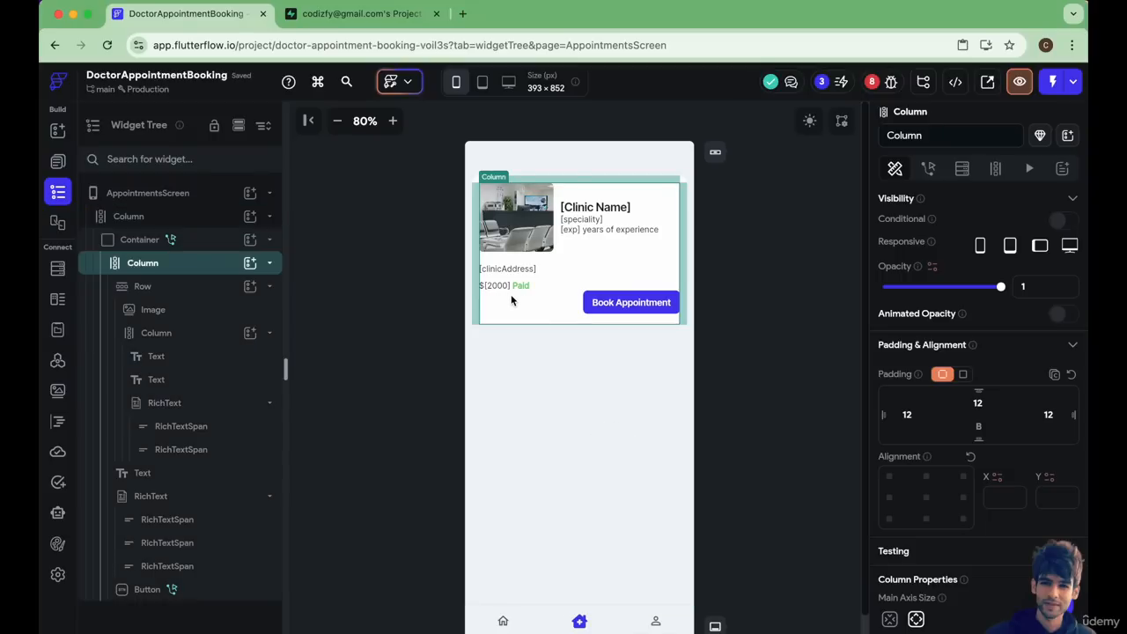
click(363, 15)
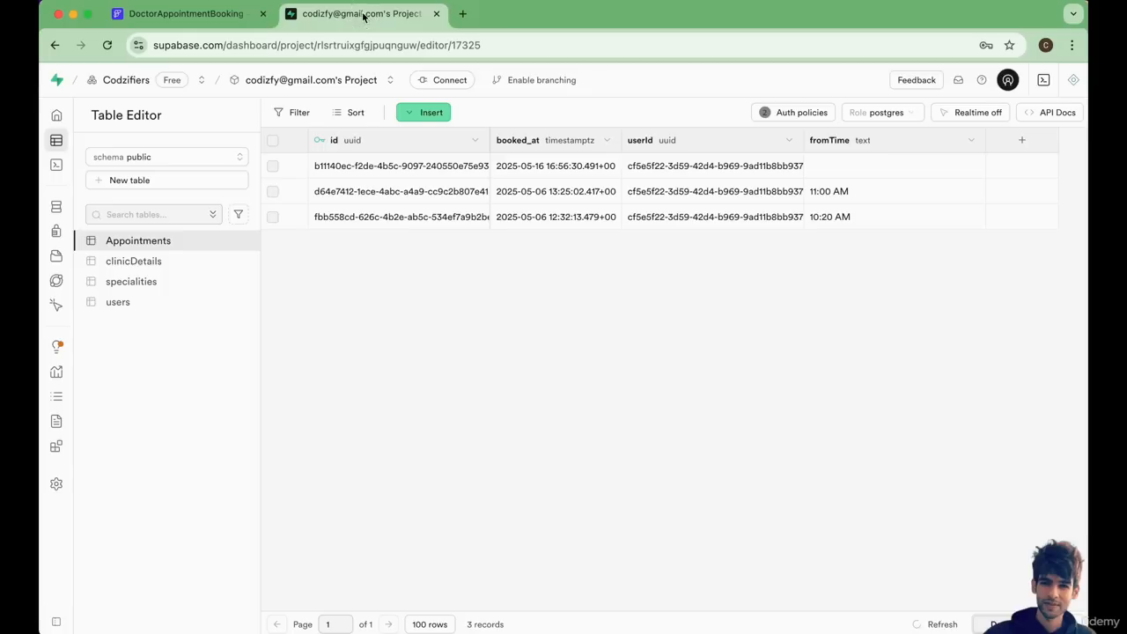
click(144, 252)
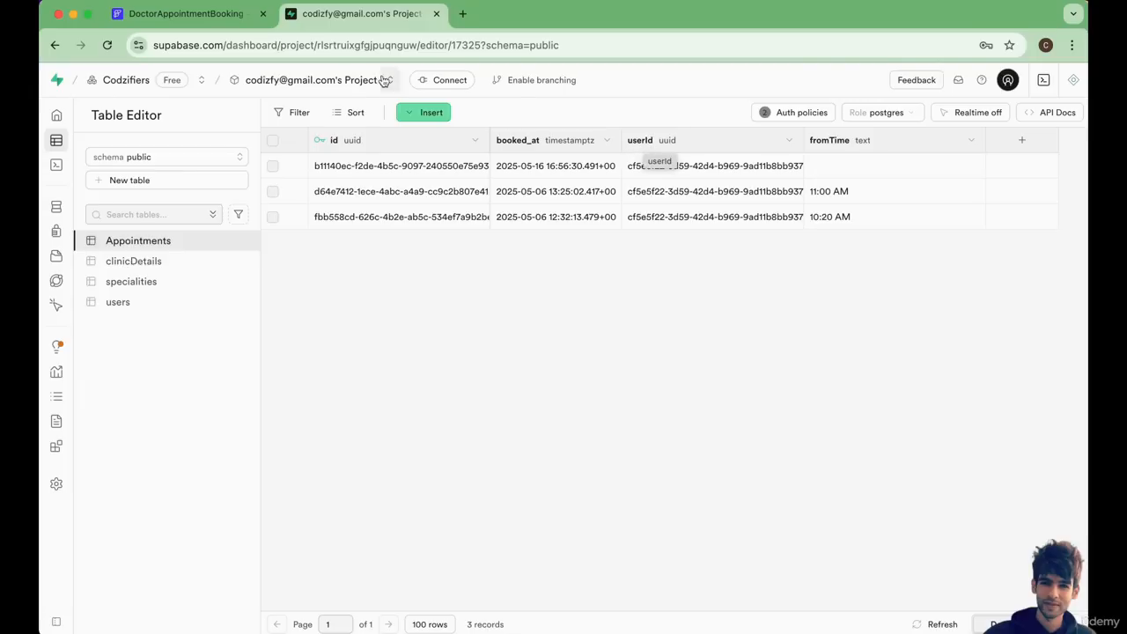
Compare the clinic card on AppointmentsScreen in FlutterFlow with the columns of the Supabase Appointments table.
click(199, 13)
click(537, 392)
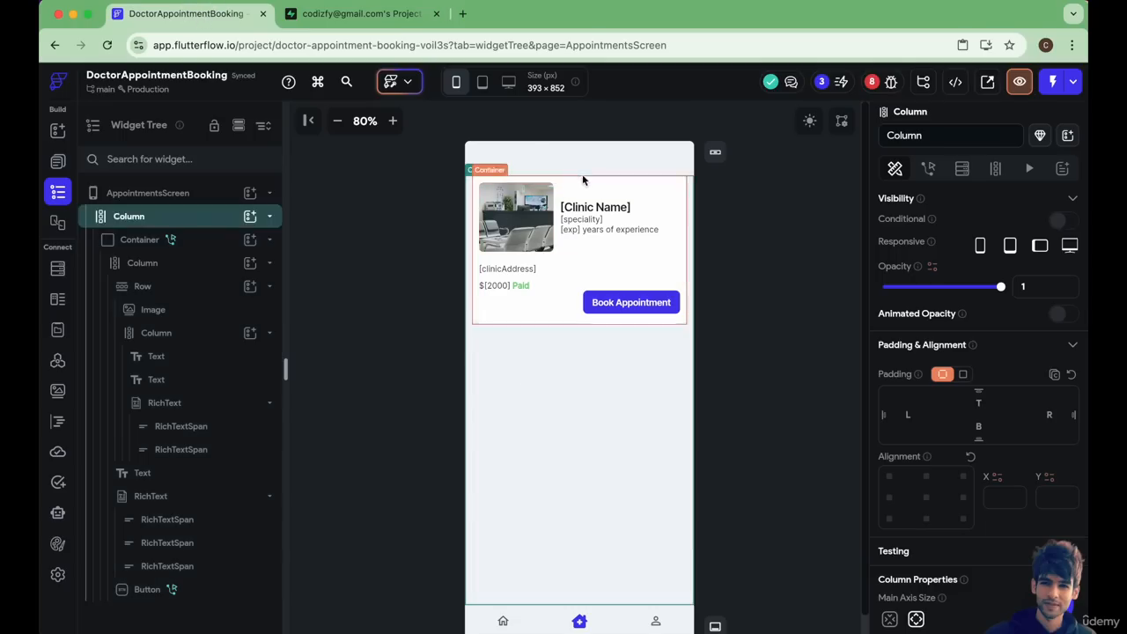
click(349, 15)
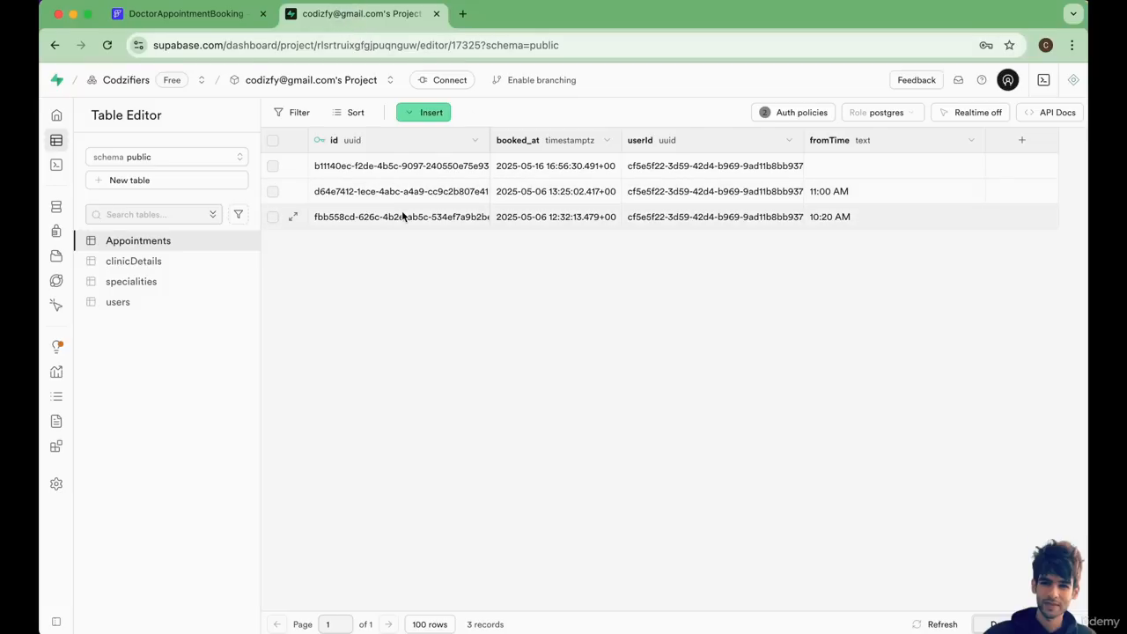
click(155, 17)
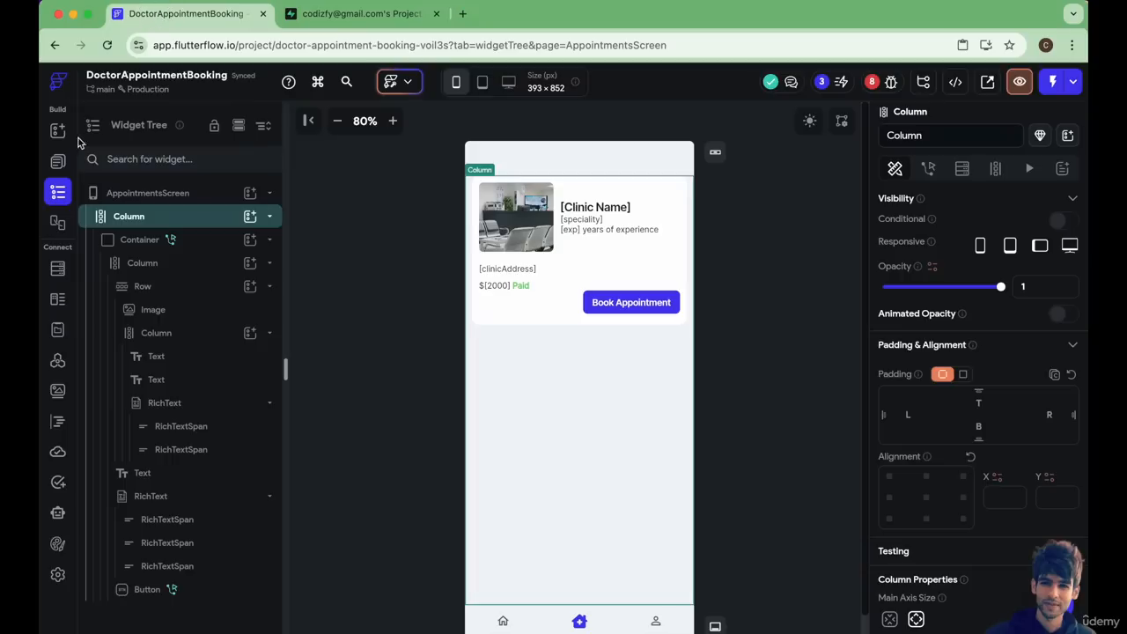
Open the On Tap action flow of the Book Appointment button on BookTimeSlotScreen.
click(57, 161)
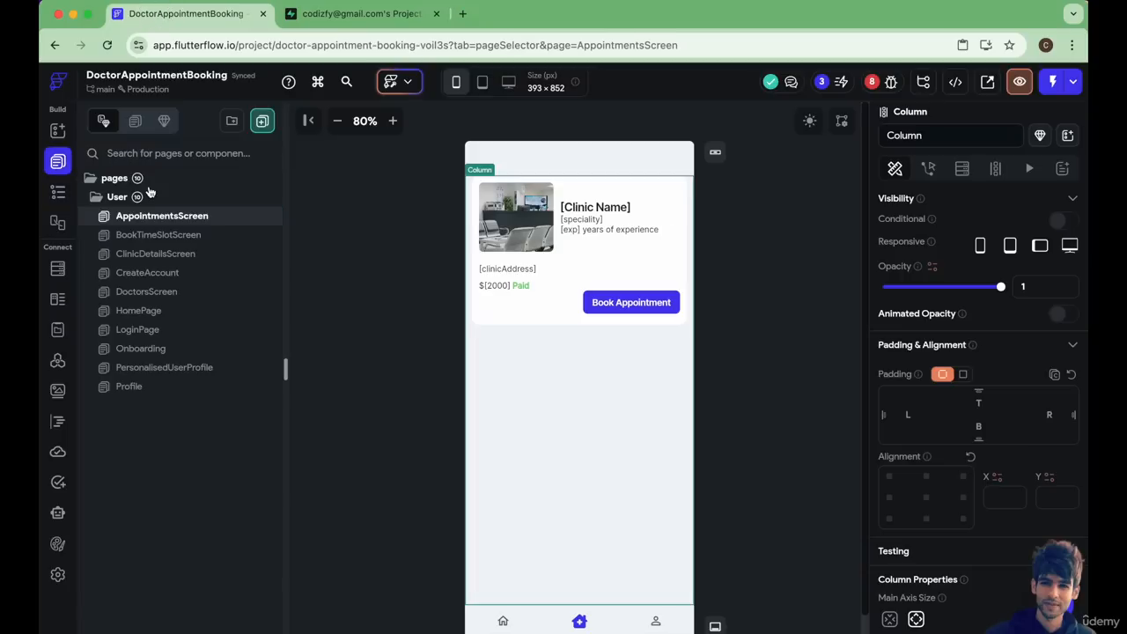
click(162, 237)
click(579, 608)
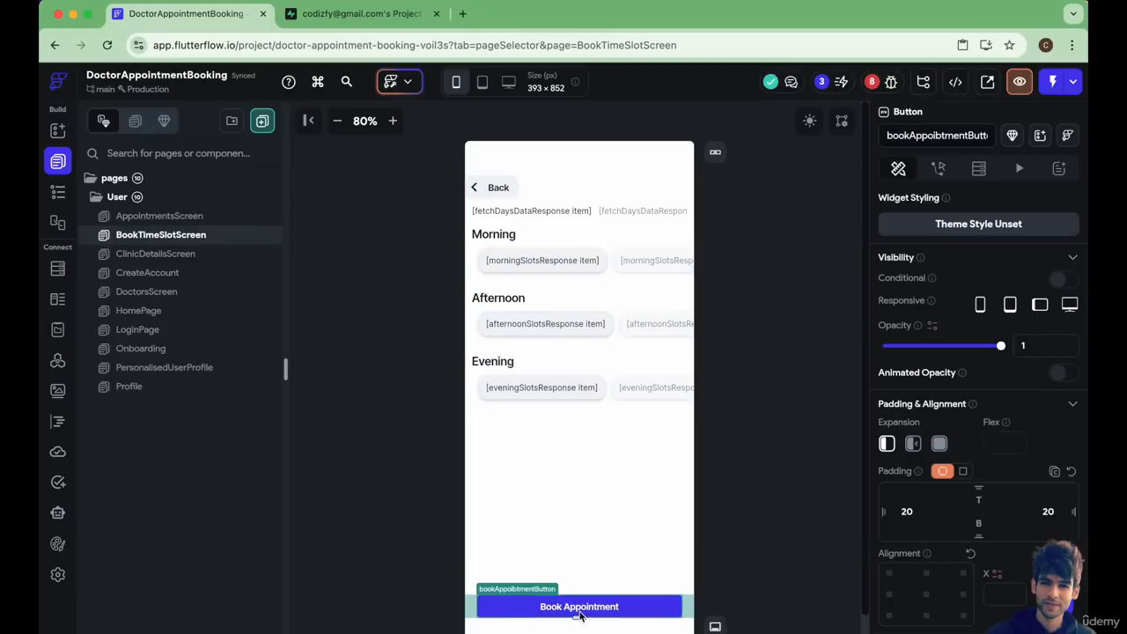
click(938, 168)
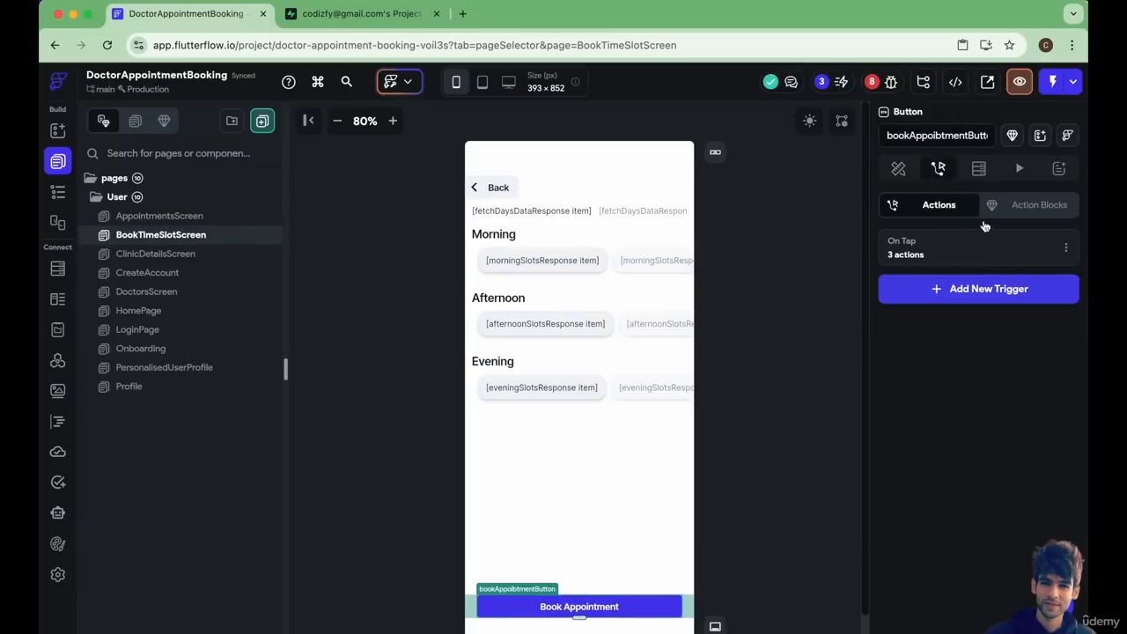
click(995, 253)
drag(690, 357, 683, 382)
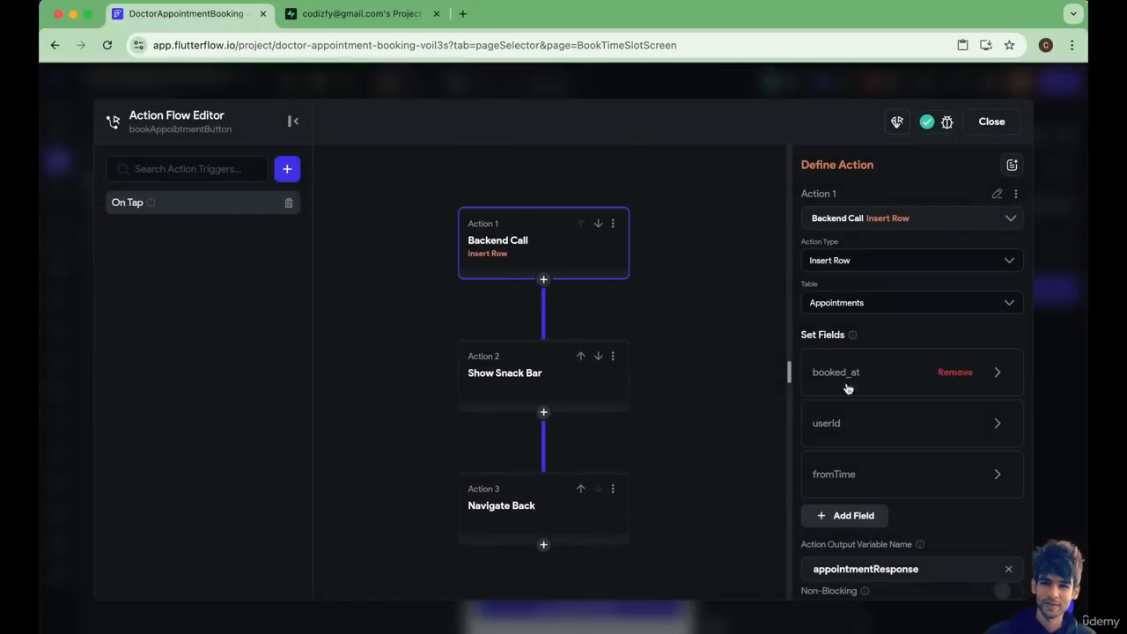
Add a fourth field to the Insert Row action for the Appointments table and expand its settings.
scroll(853, 414, down, 1)
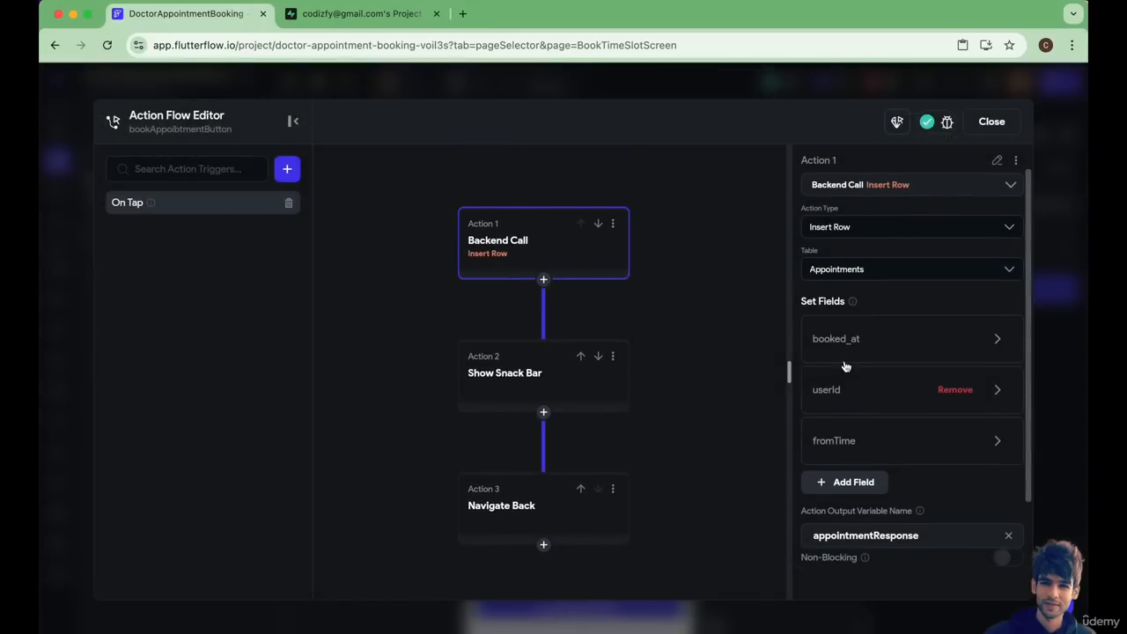
scroll(855, 440, down, 1)
click(833, 449)
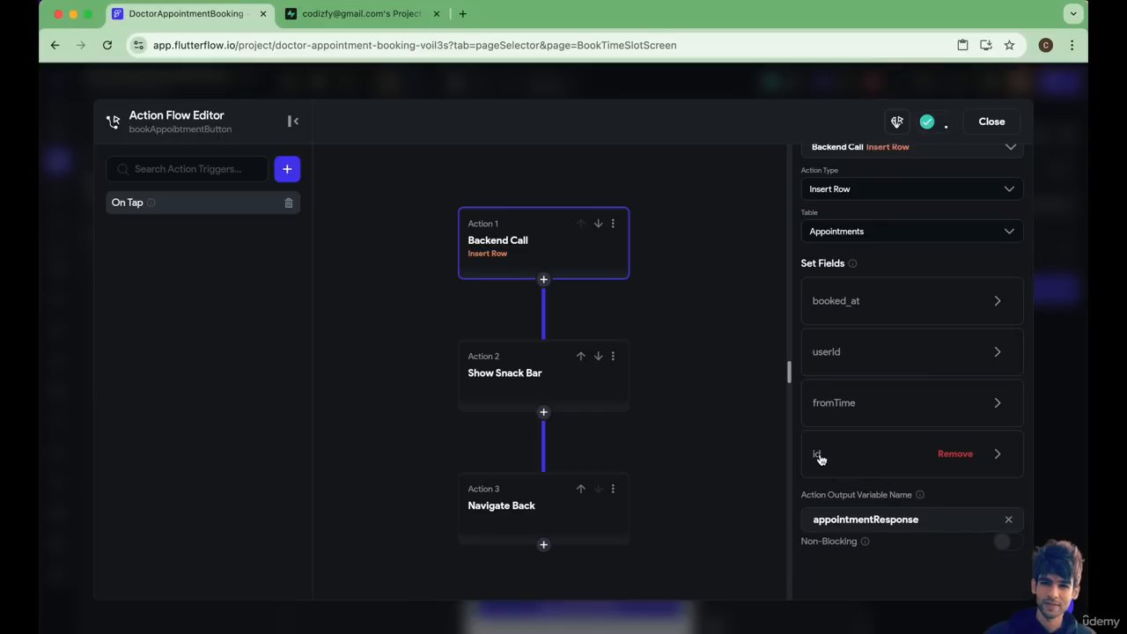
click(826, 463)
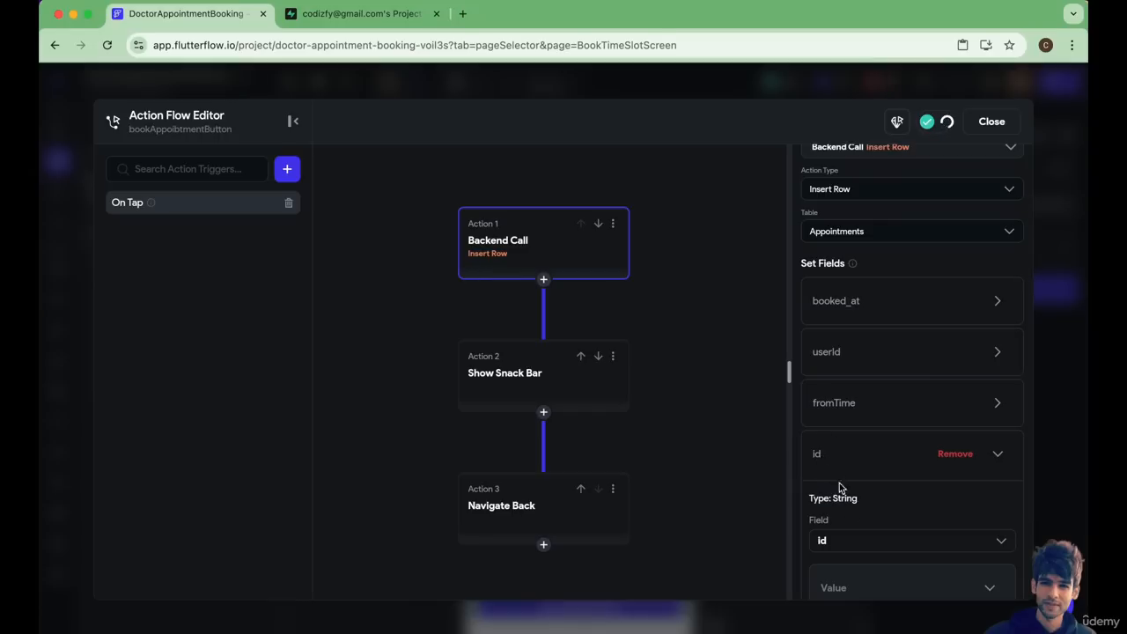
Switch to the Supabase table editor and check the clinicDetails and Appointments tables.
key(ctrl+Tab)
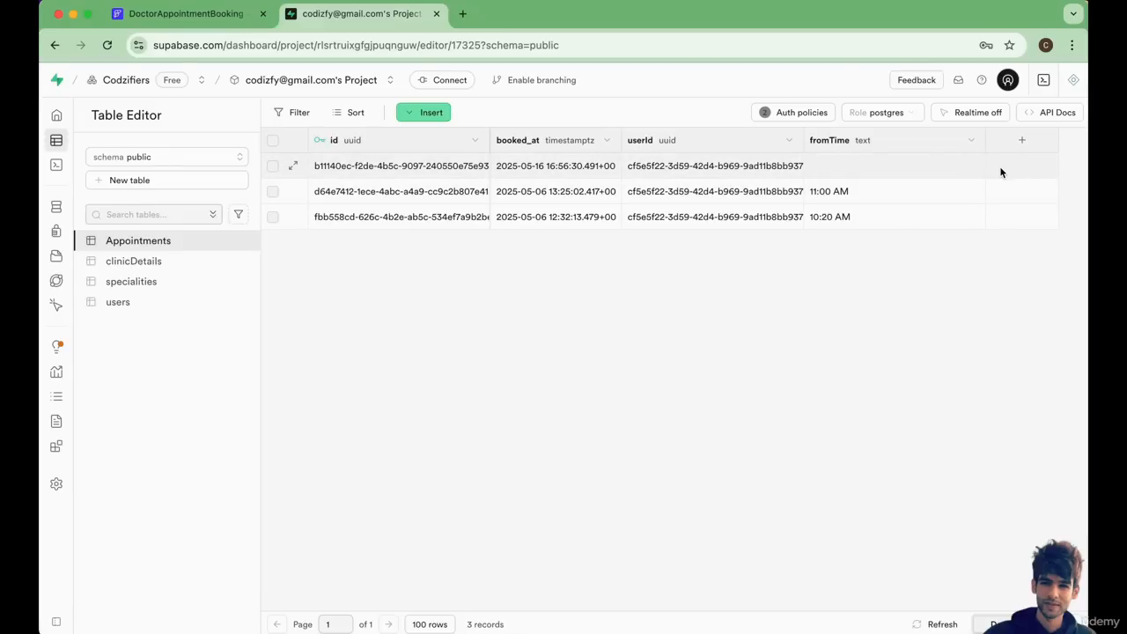
click(134, 260)
click(138, 240)
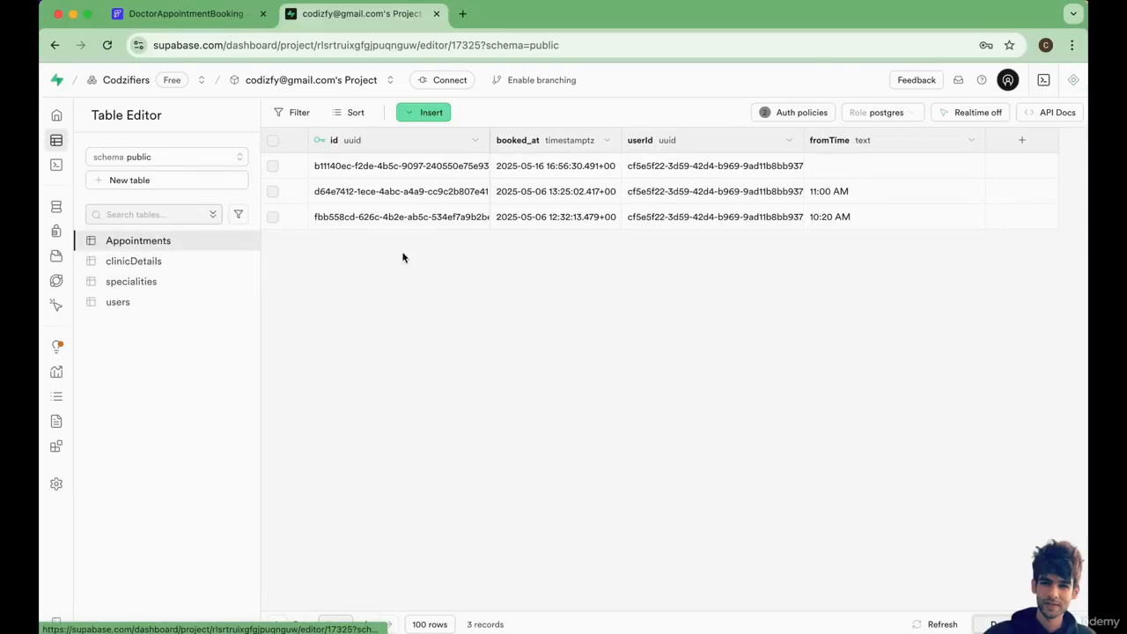
click(1020, 144)
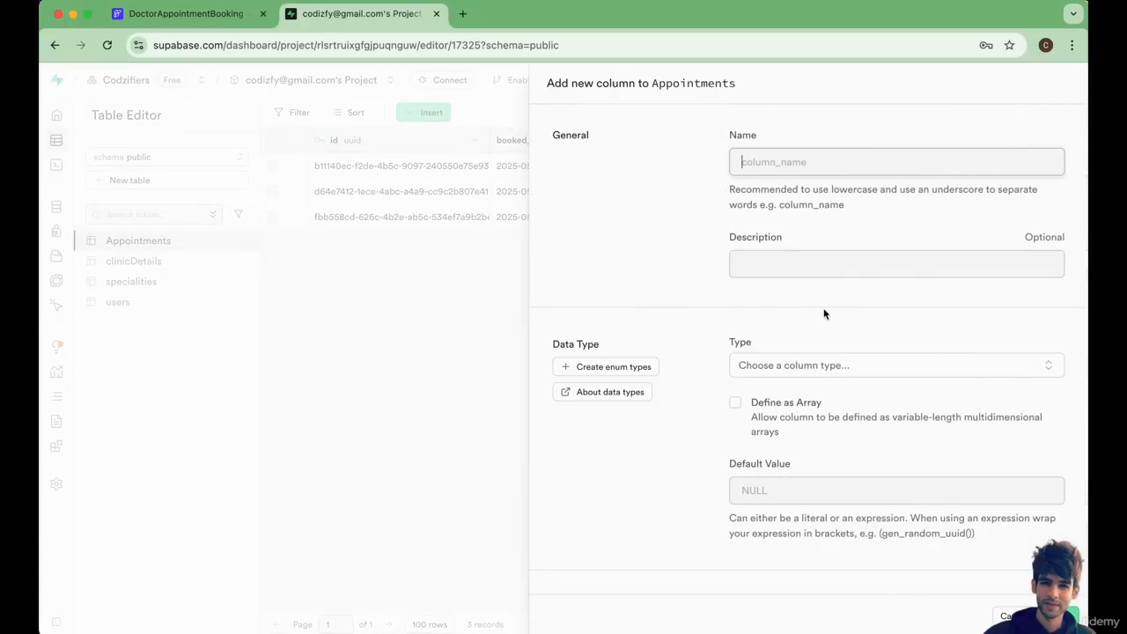
click(1009, 615)
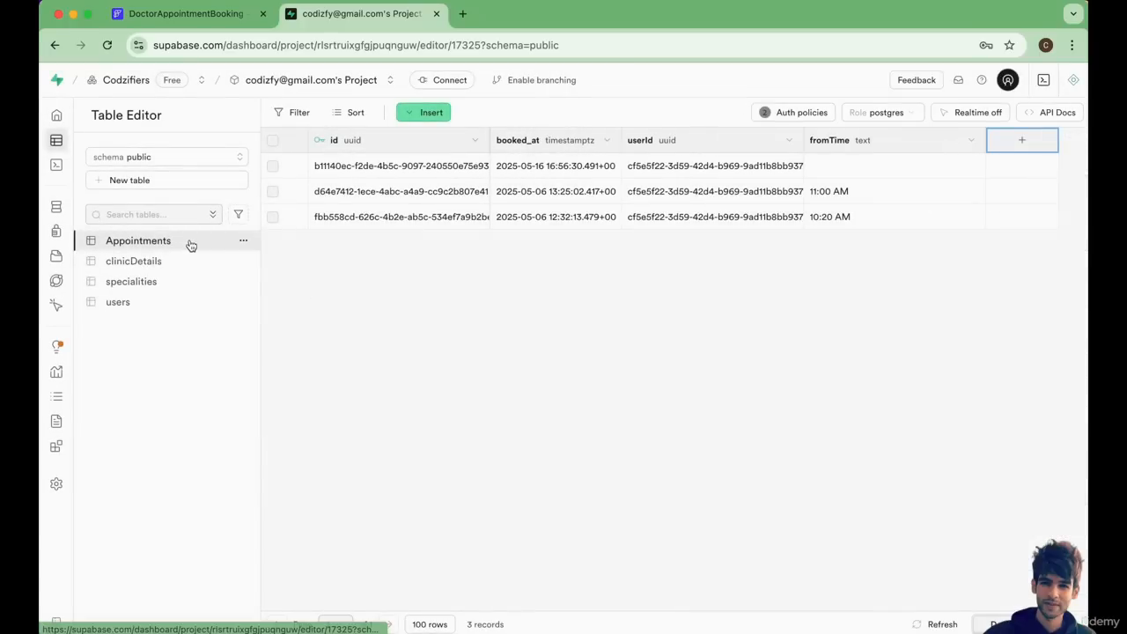
Start a new column in the Appointments table and name it clinicId.
click(1016, 143)
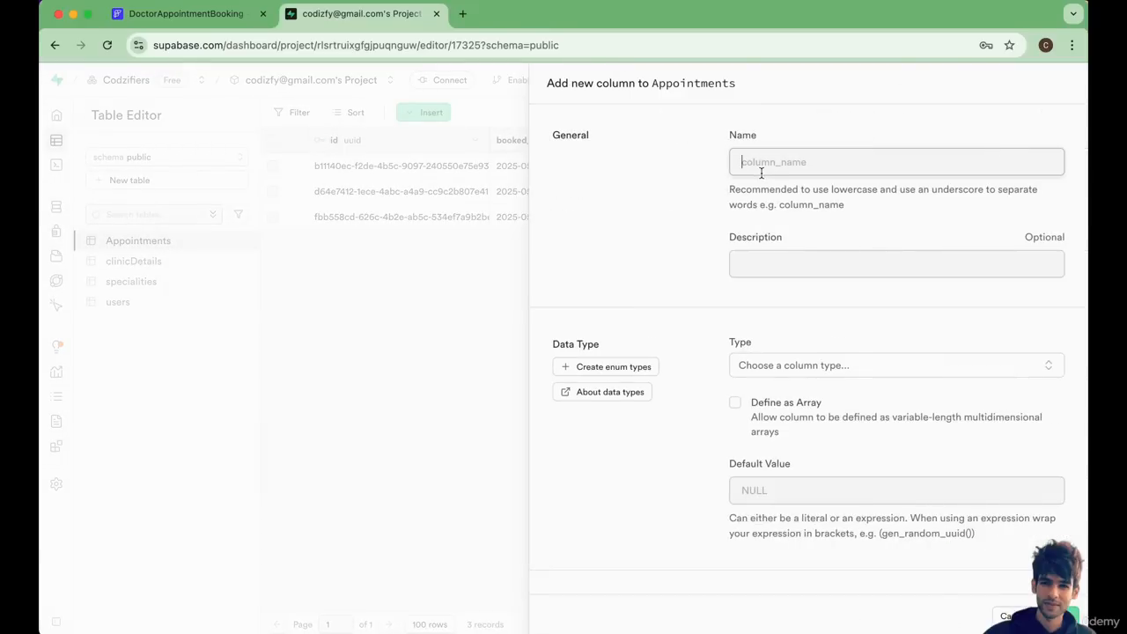
text(doctorid)
drag(771, 166, 687, 169)
text(clinicId)
Set the clinicId column's data type to text and save the column.
scroll(780, 361, down, 1)
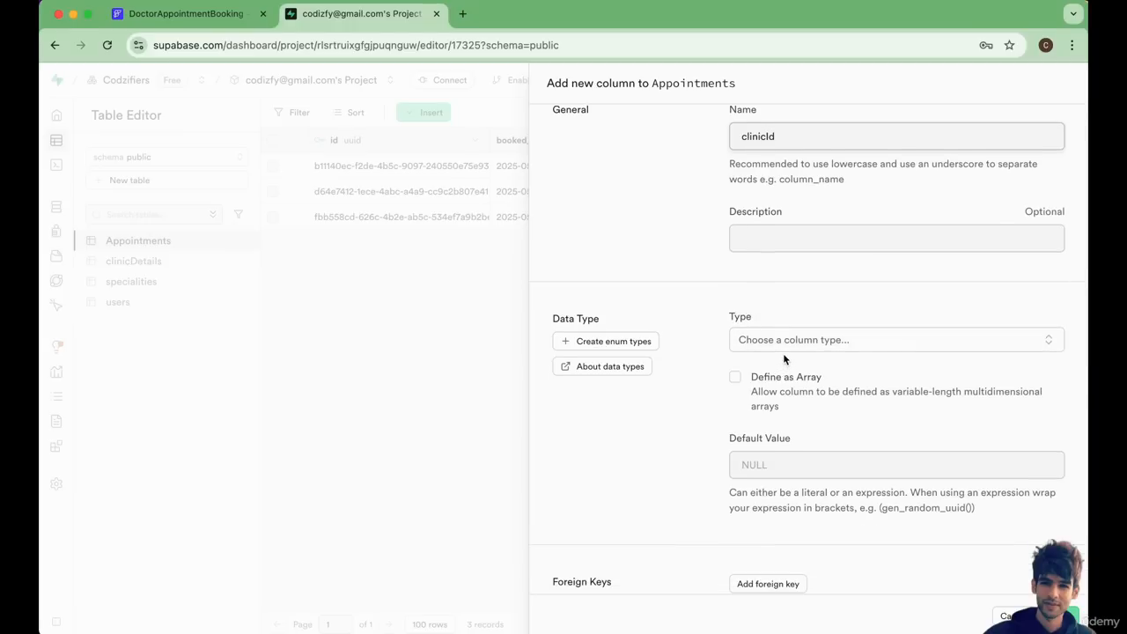
click(783, 343)
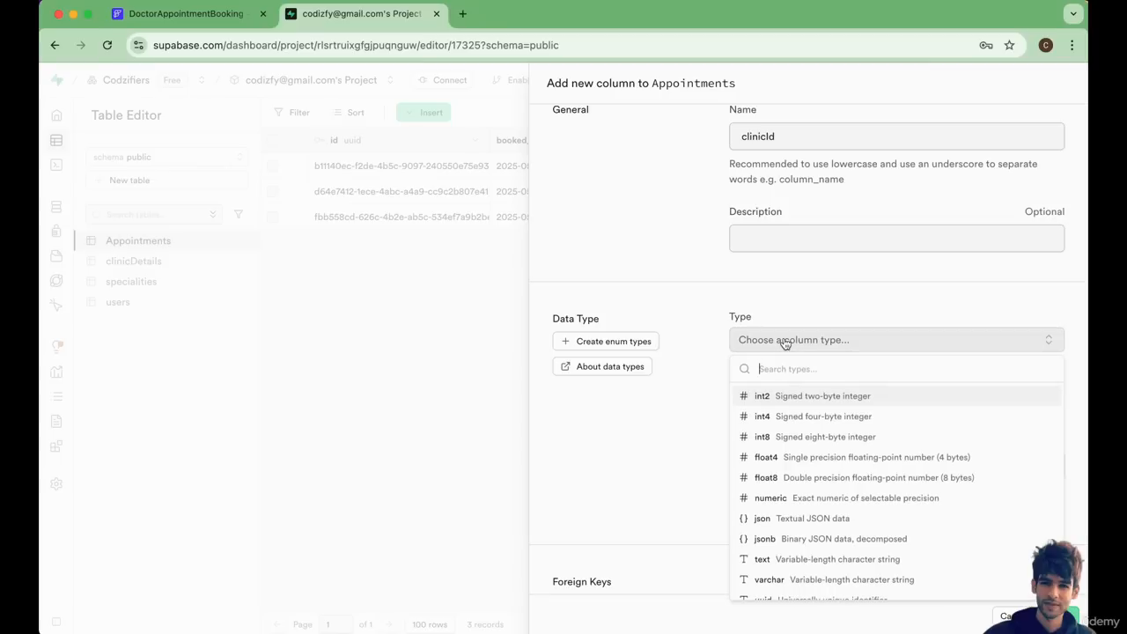
text(text)
click(780, 395)
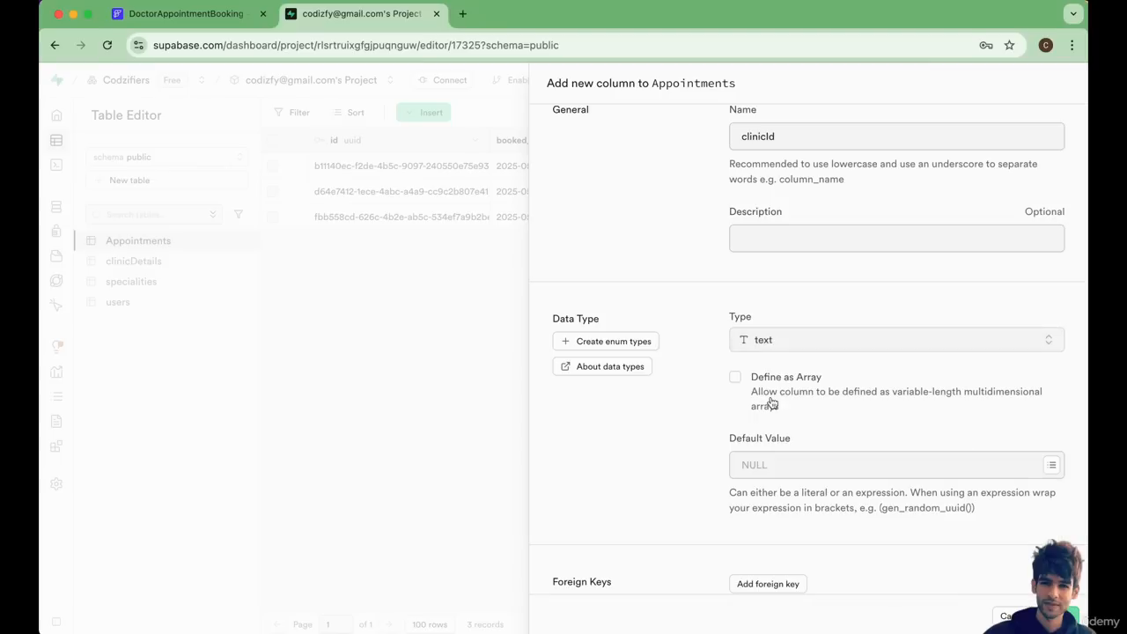
scroll(831, 503, down, 1)
scroll(831, 503, down, 4)
click(1059, 616)
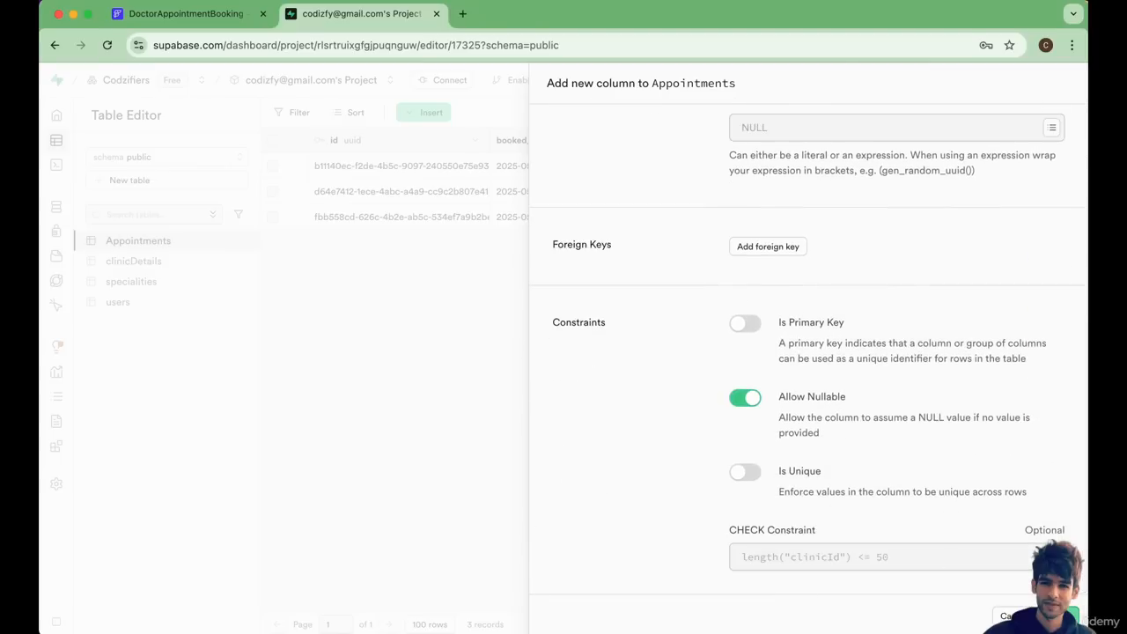
View the clinicDetails table, then return to FlutterFlow and close the action flow editor.
click(149, 261)
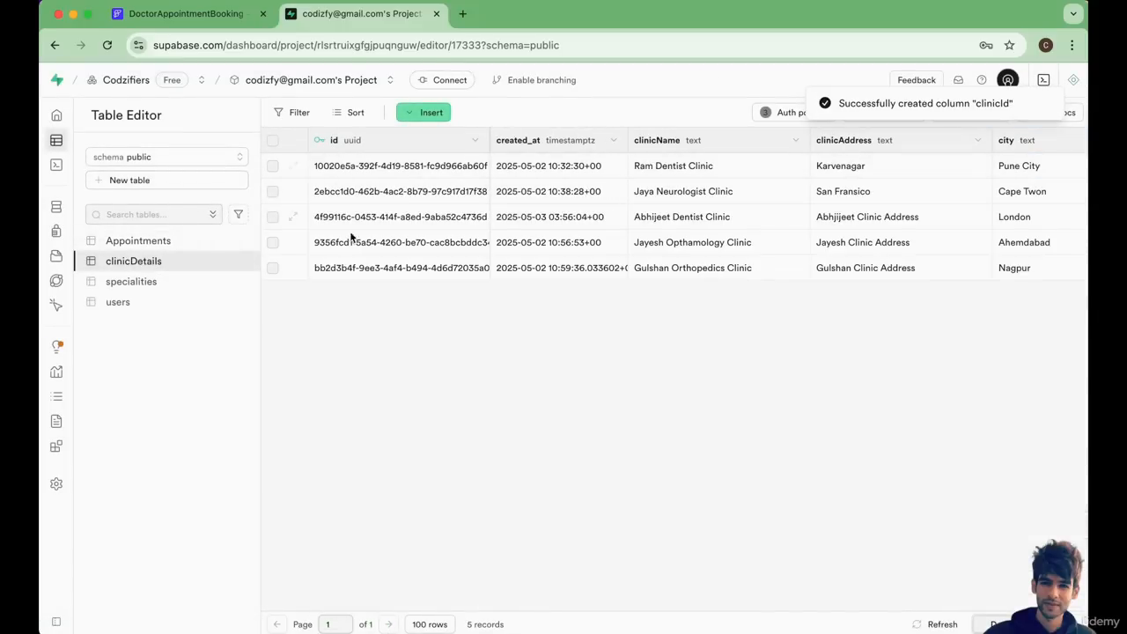
click(157, 15)
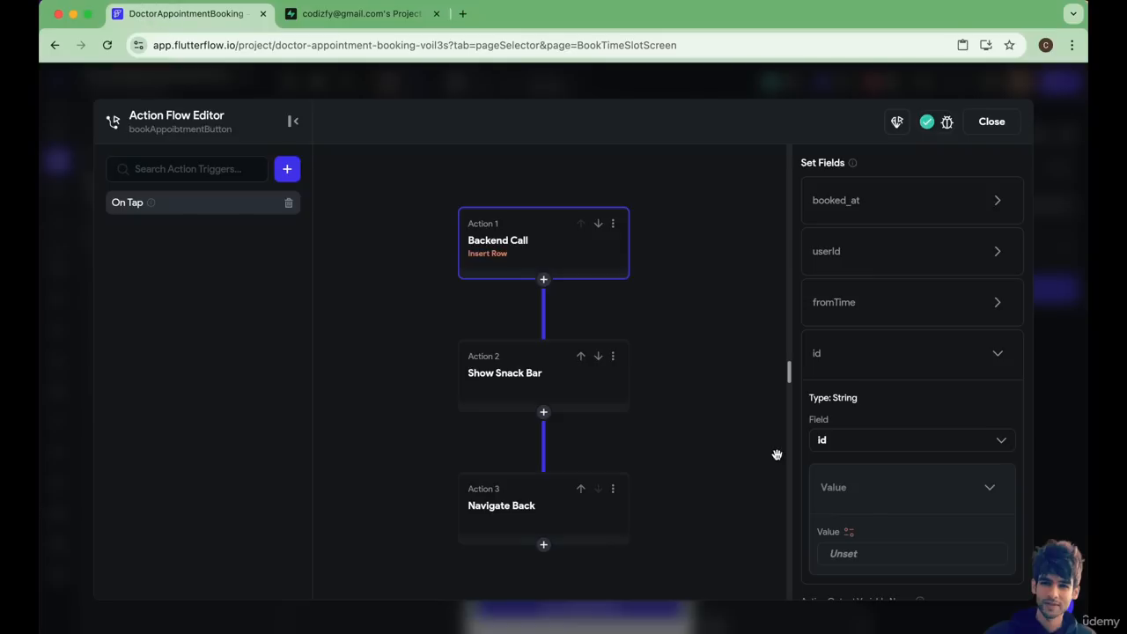
scroll(866, 511, down, 5)
click(992, 121)
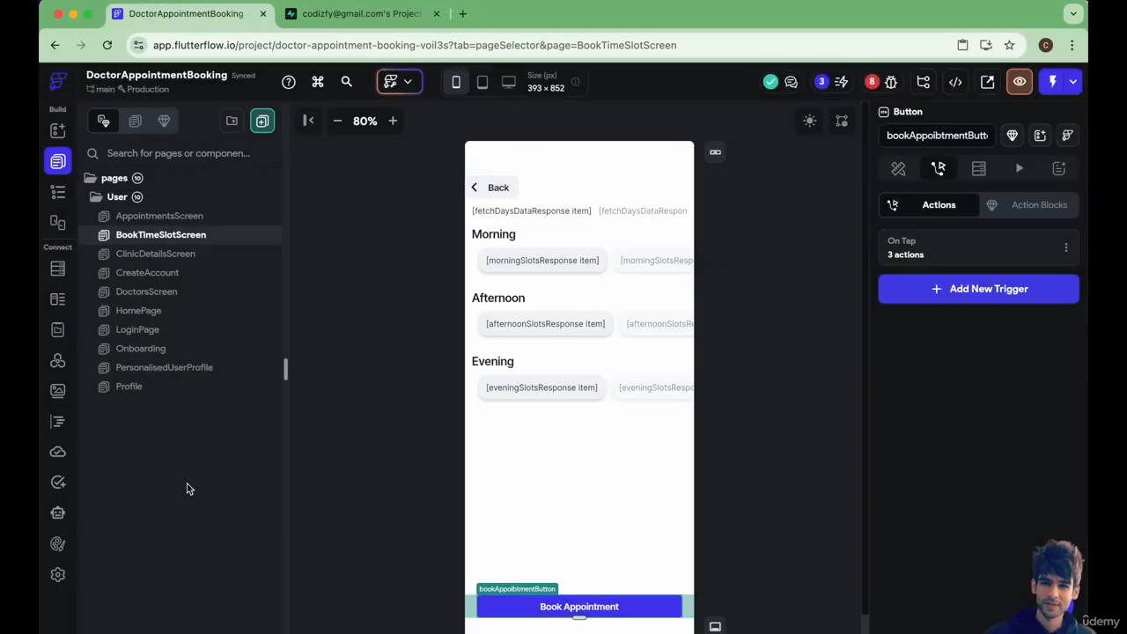
Re-import the Supabase table schema in the app settings, overwriting the existing one, and check the Appointments fields.
click(58, 574)
click(164, 167)
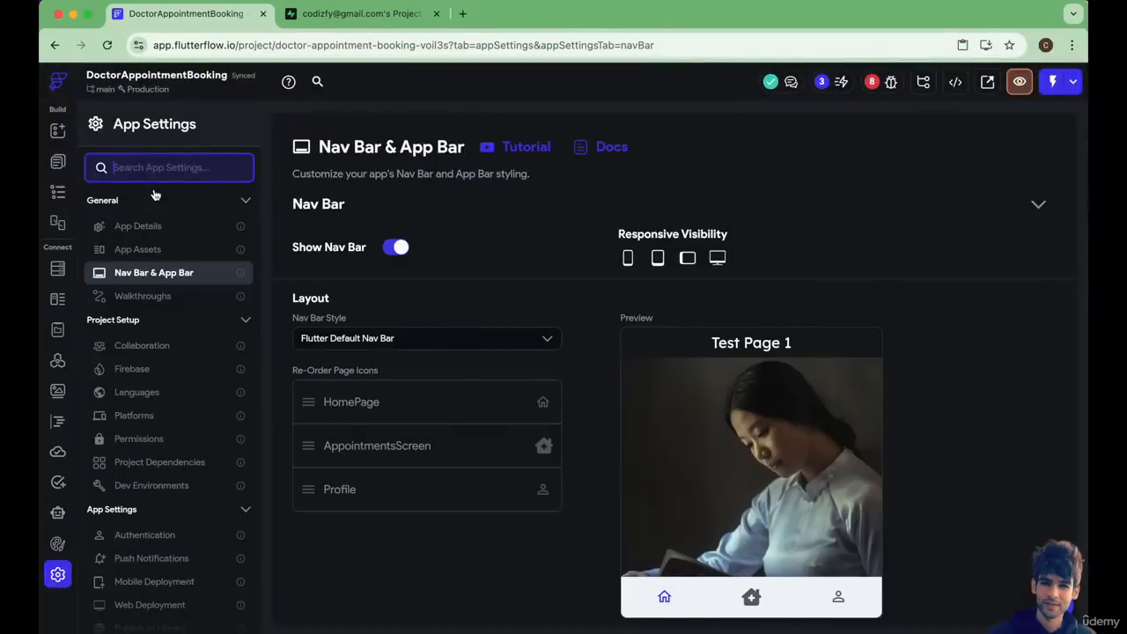
text(supab)
click(196, 229)
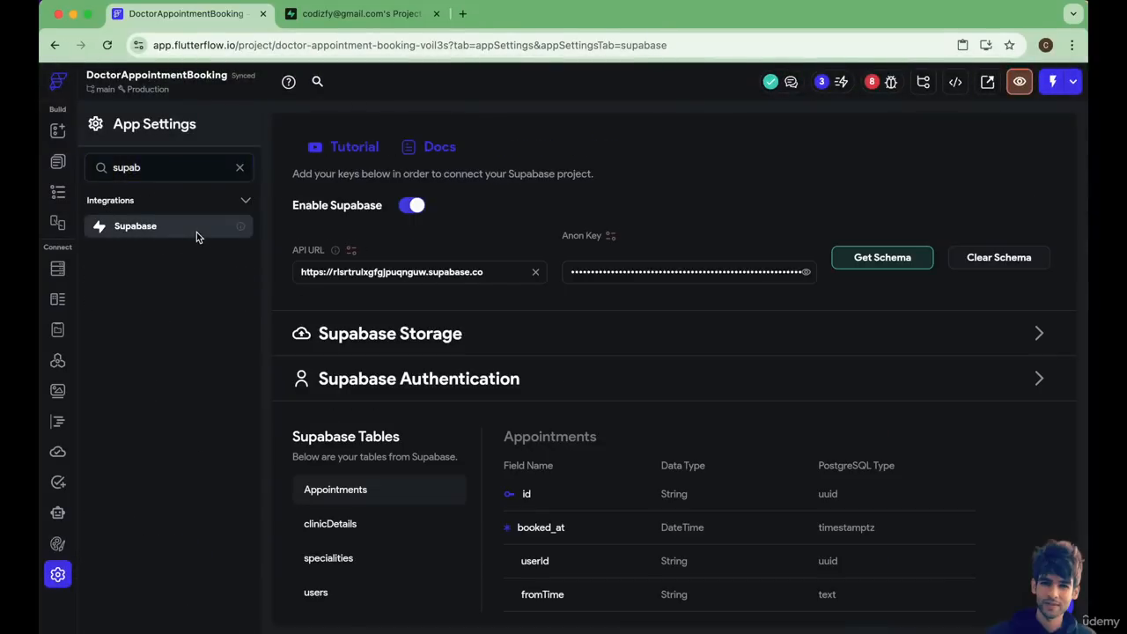
click(883, 261)
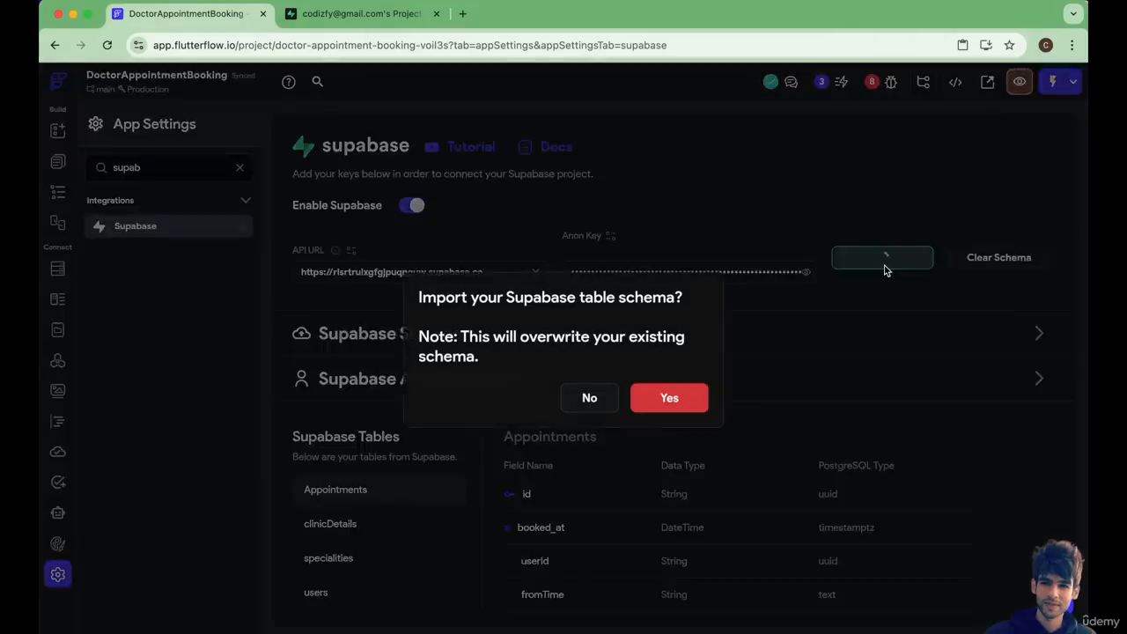
click(683, 393)
scroll(556, 473, down, 1)
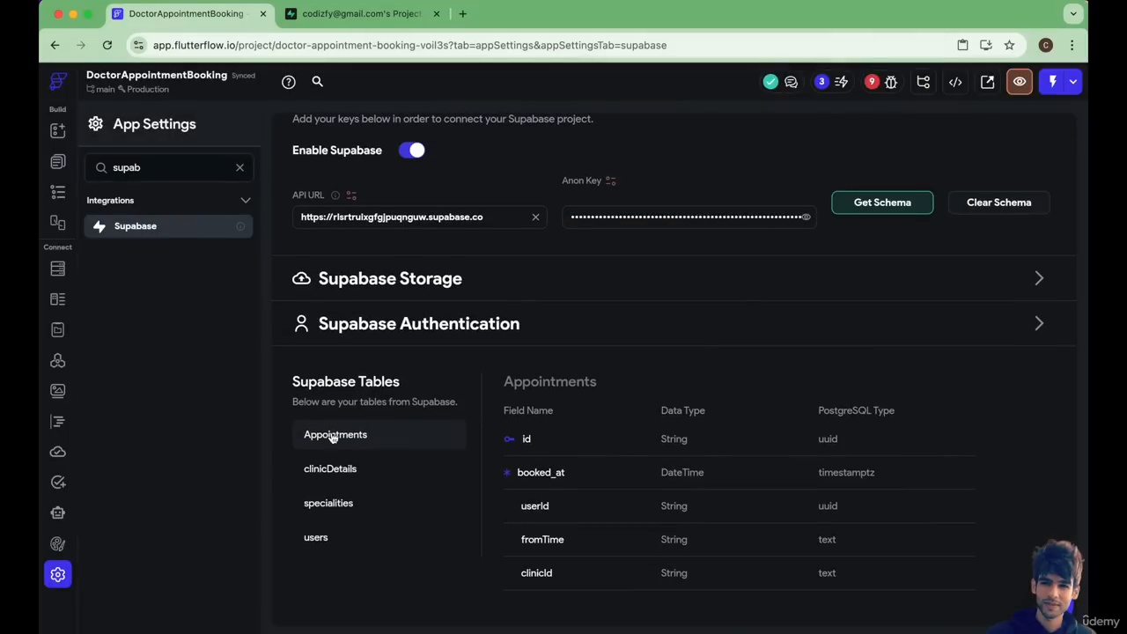
Return to BookTimeSlotScreen and reopen the Book Appointment button's On Tap action flow at the Insert Row action.
click(58, 162)
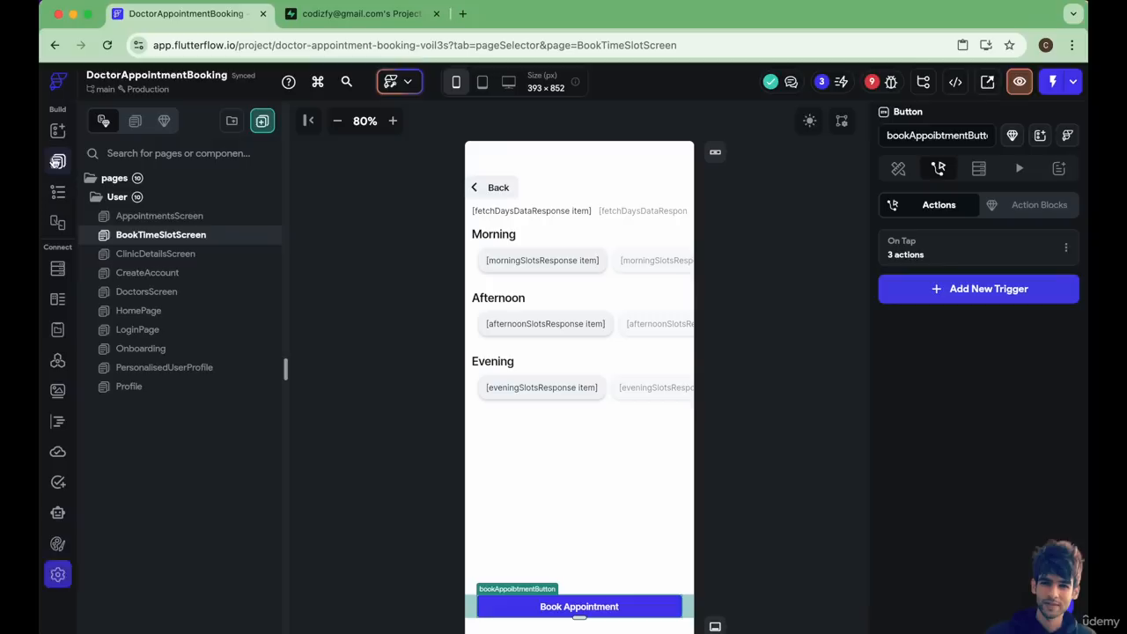
click(571, 618)
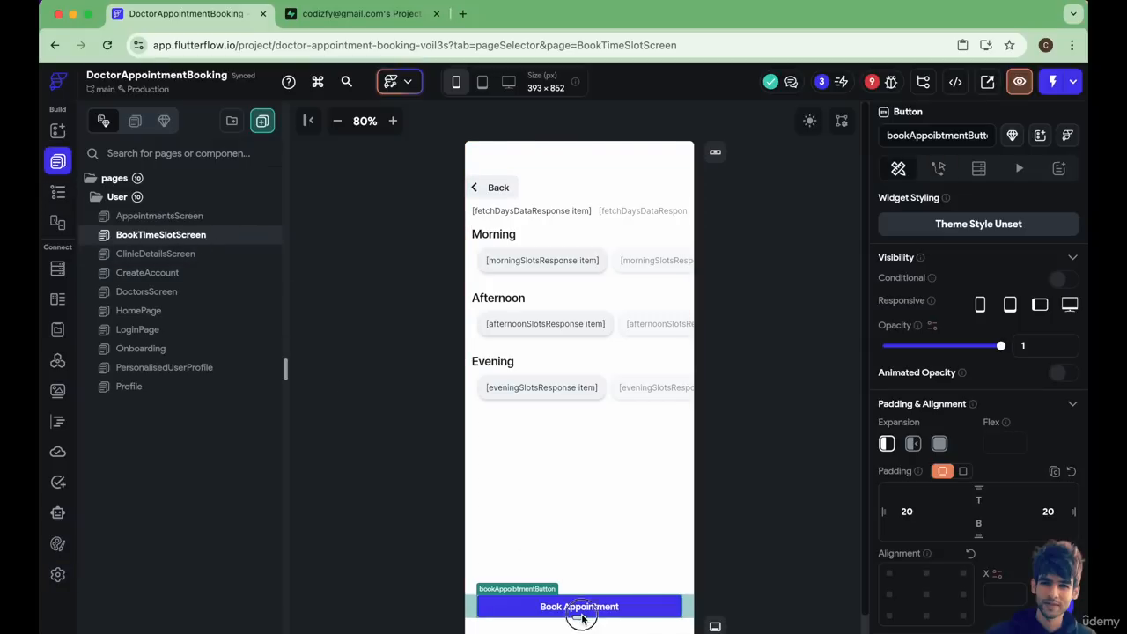
click(941, 169)
click(985, 258)
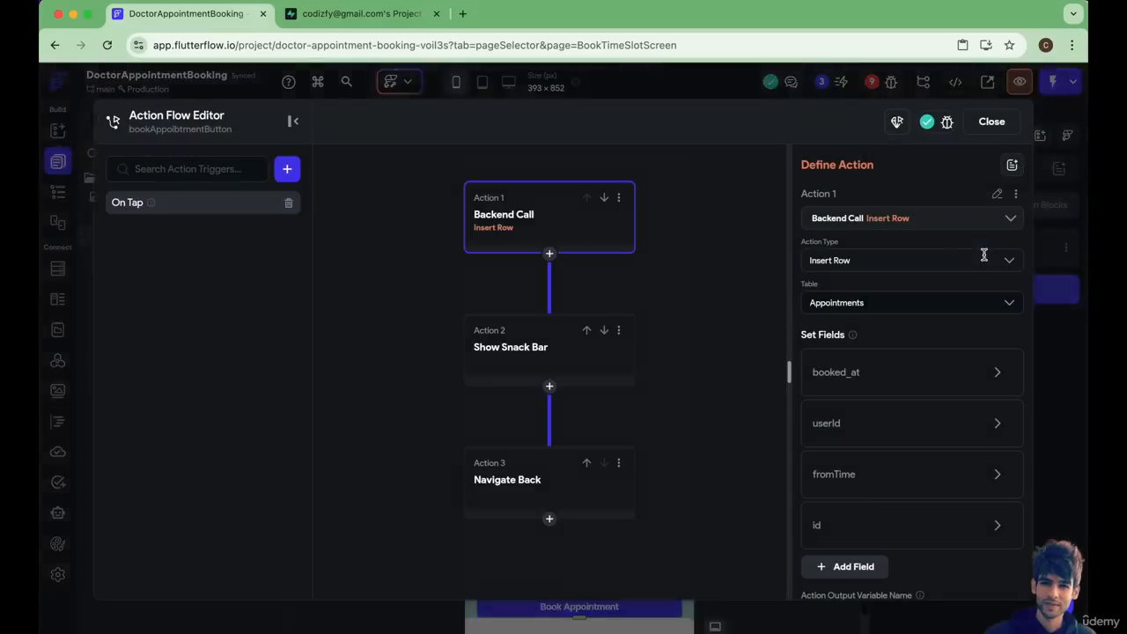
click(559, 251)
Change the Insert Row action's id field to clinicId.
scroll(850, 528, down, 3)
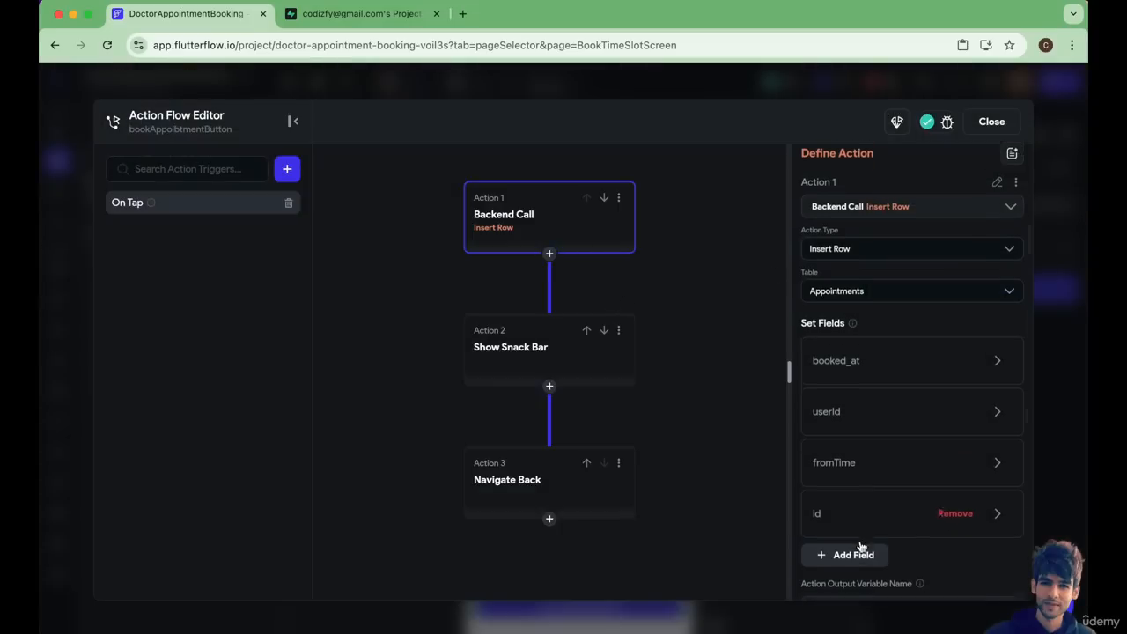
click(839, 407)
scroll(838, 407, down, 2)
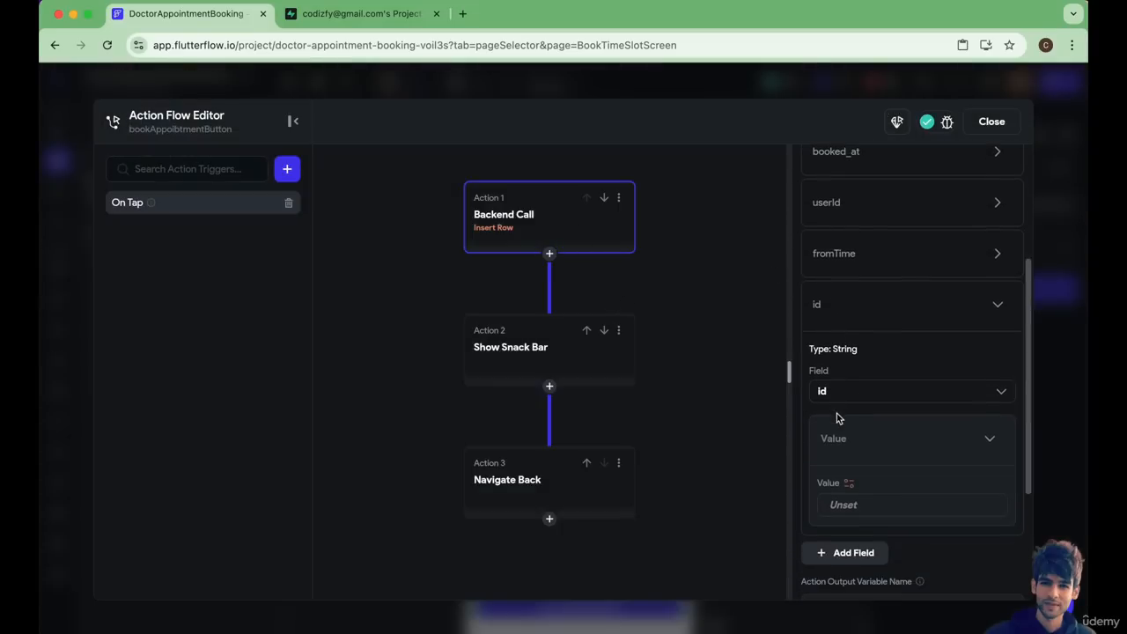
click(822, 391)
click(839, 451)
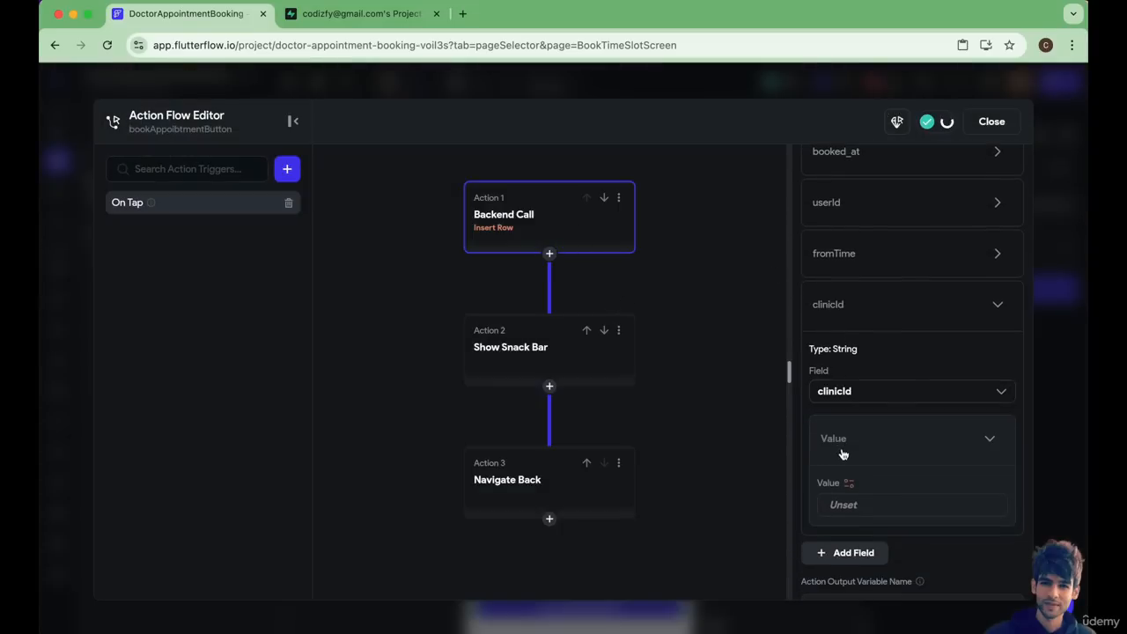
Bind the clinicId field's value to the id row field of the clinicDetails page parameter.
click(847, 487)
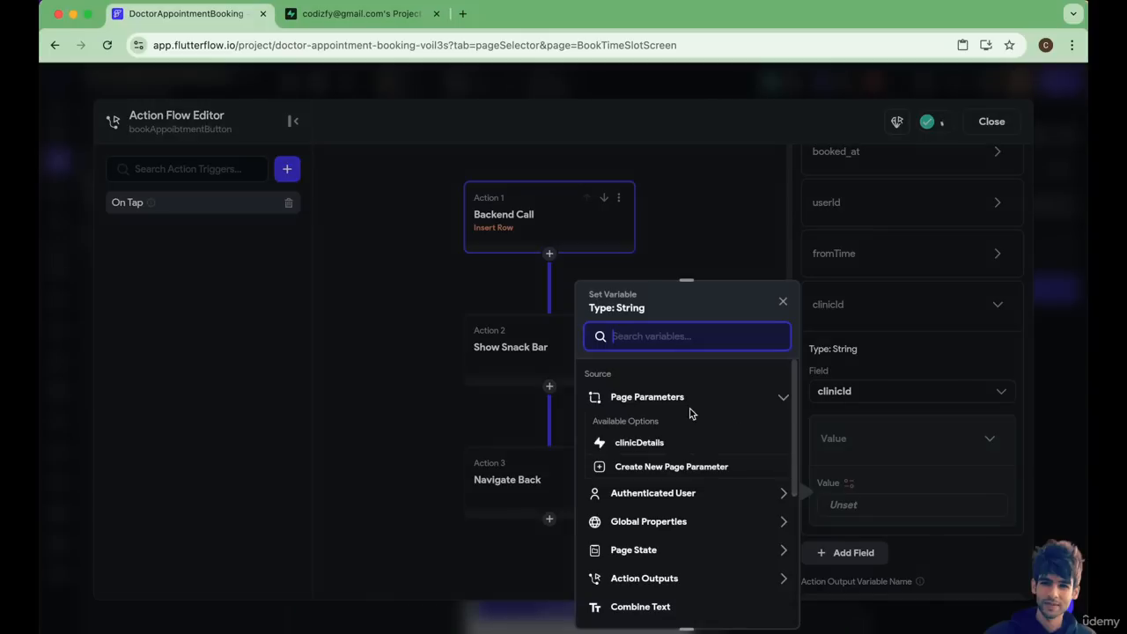
click(650, 442)
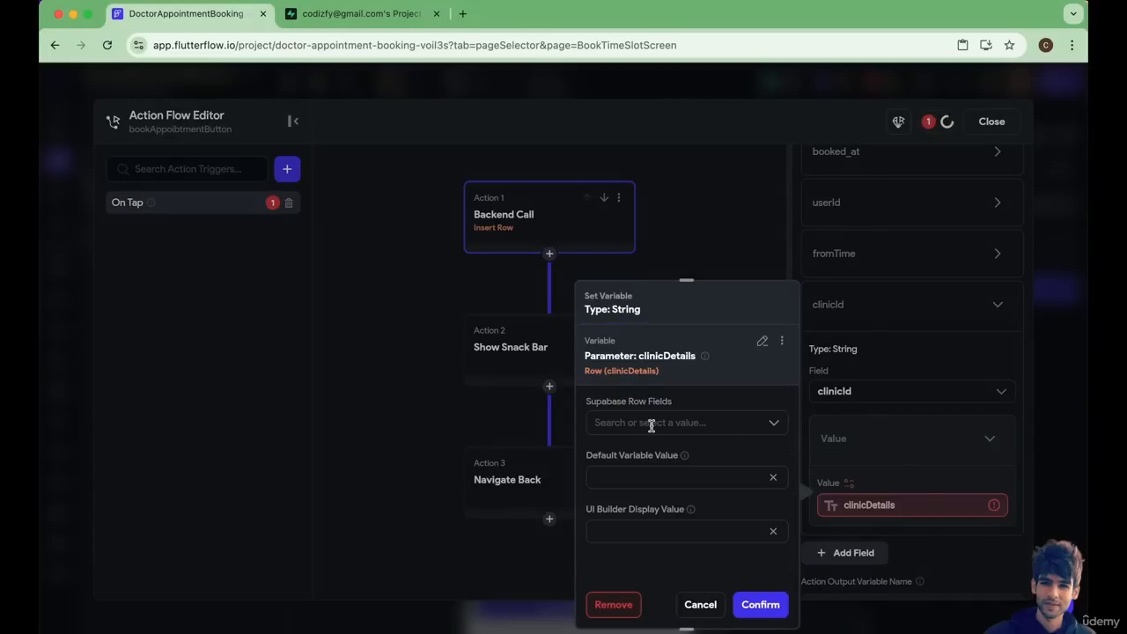
click(651, 424)
click(641, 453)
click(758, 604)
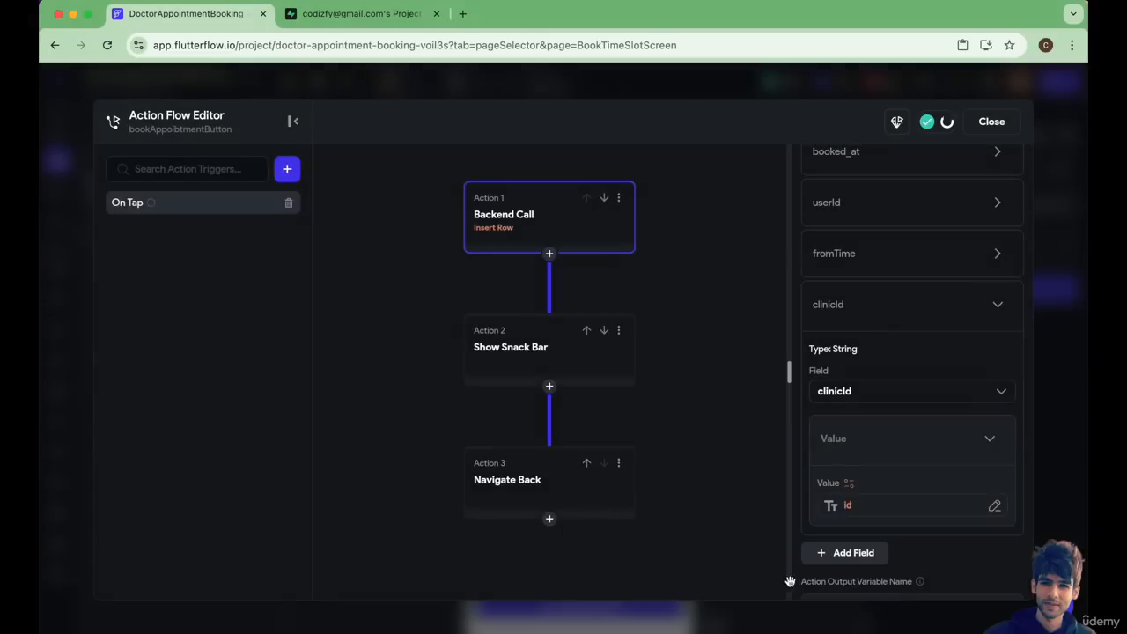
Close the action flow editor and open AppointmentsScreen with its widget tree.
click(991, 122)
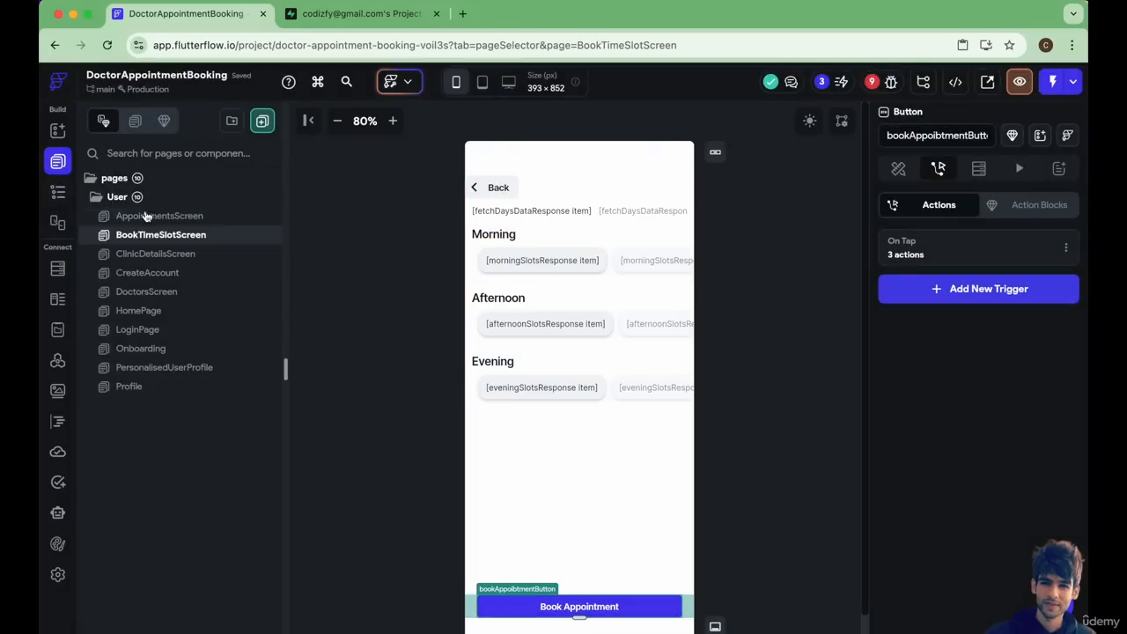
click(146, 216)
click(54, 197)
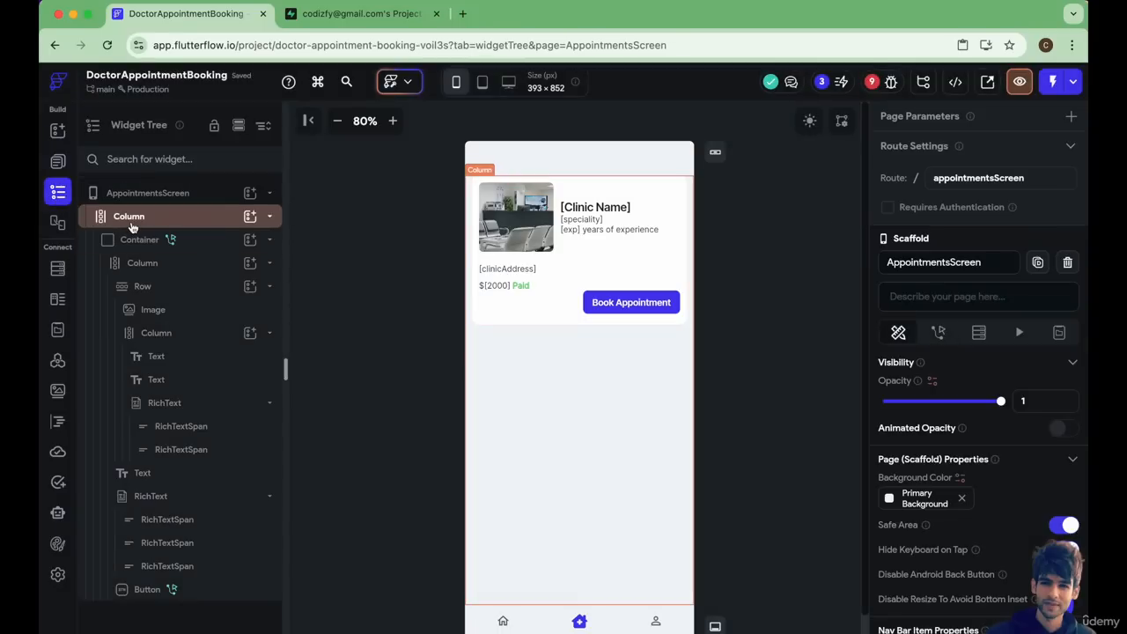
Start a Supabase backend query on the page's outer Column, using the Appointments table.
click(137, 220)
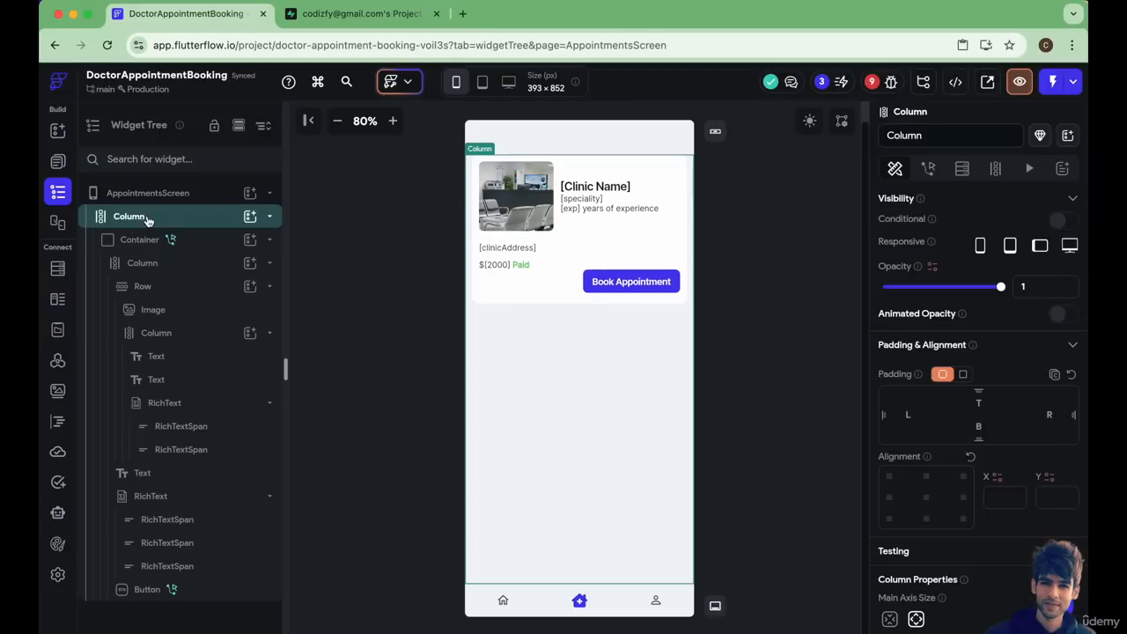
click(996, 170)
click(959, 171)
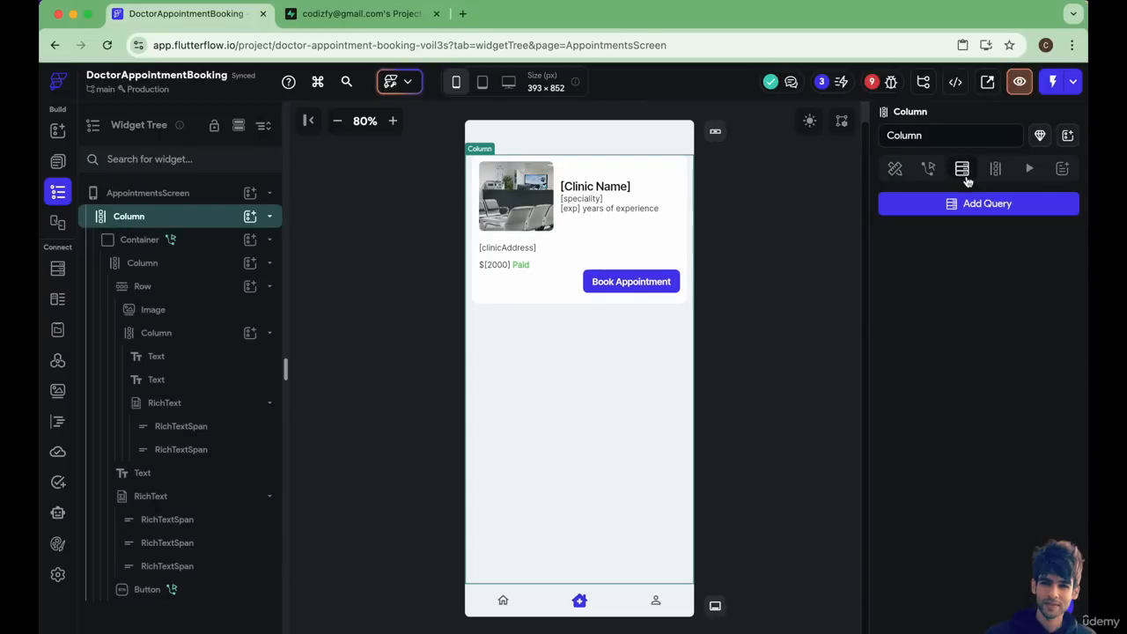
click(932, 203)
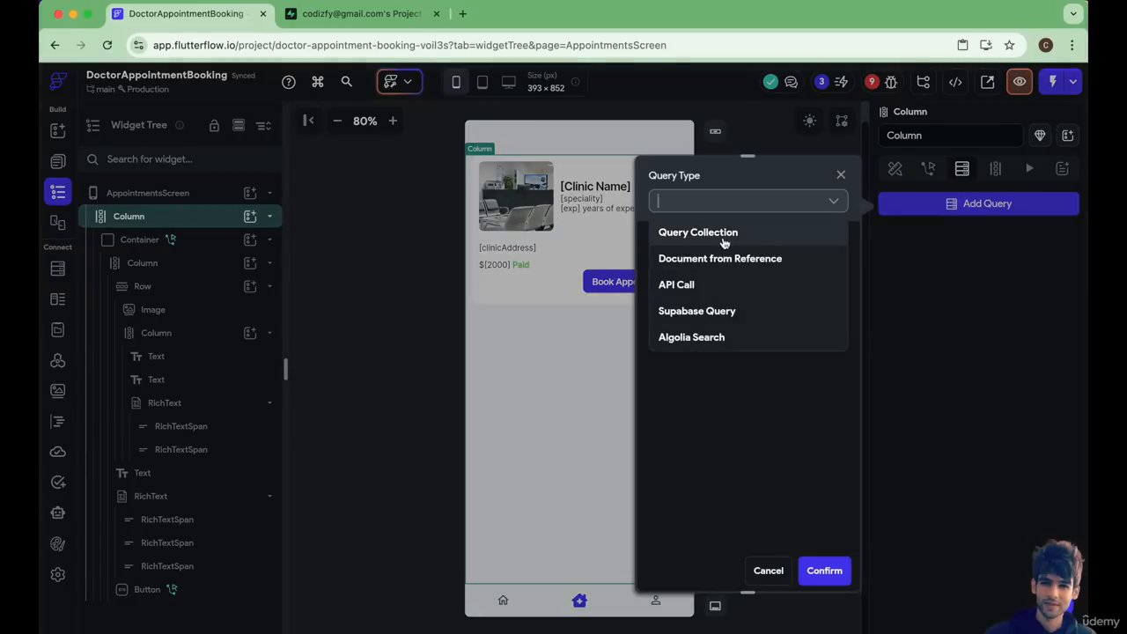
click(725, 311)
click(740, 254)
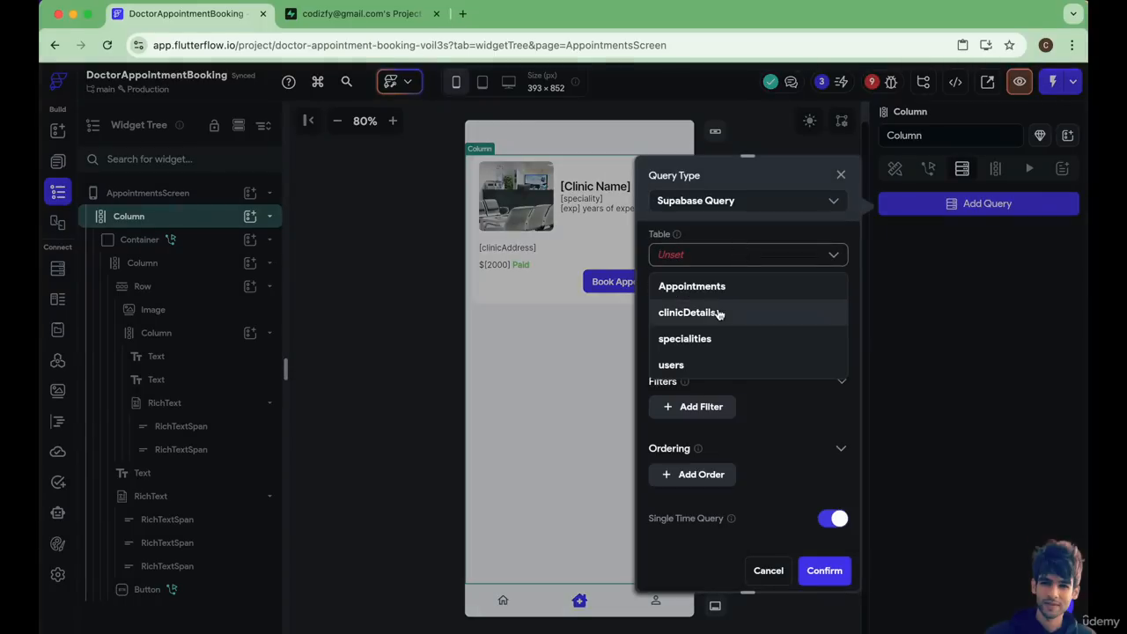
click(721, 287)
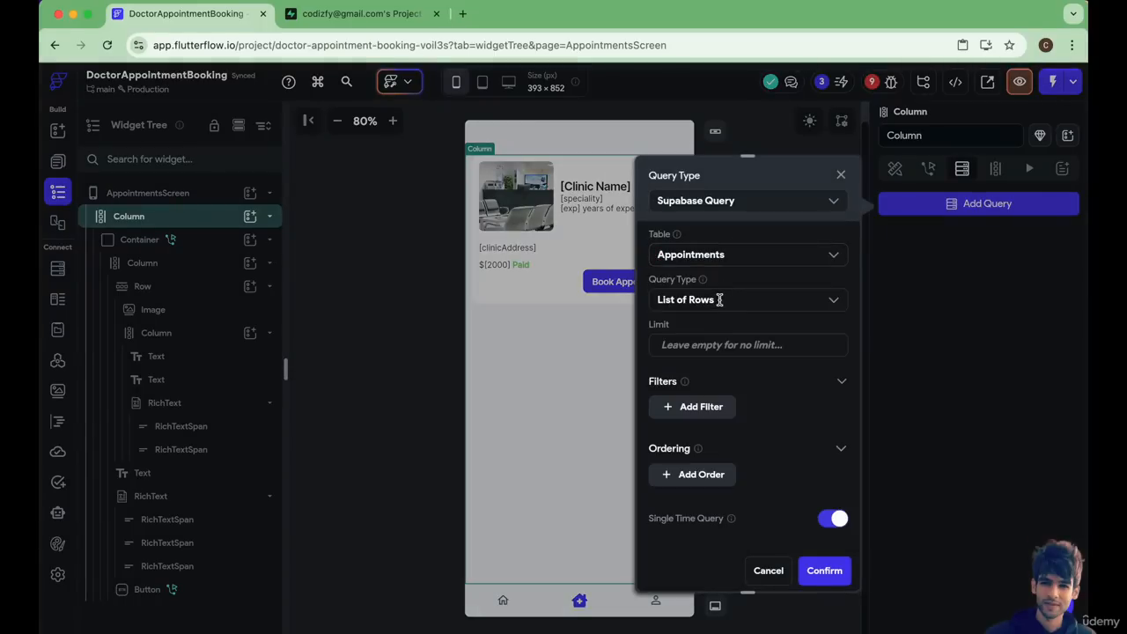
Add a filter on the userId field to the Appointments query.
click(693, 406)
scroll(717, 327, down, 2)
scroll(709, 317, up, 2)
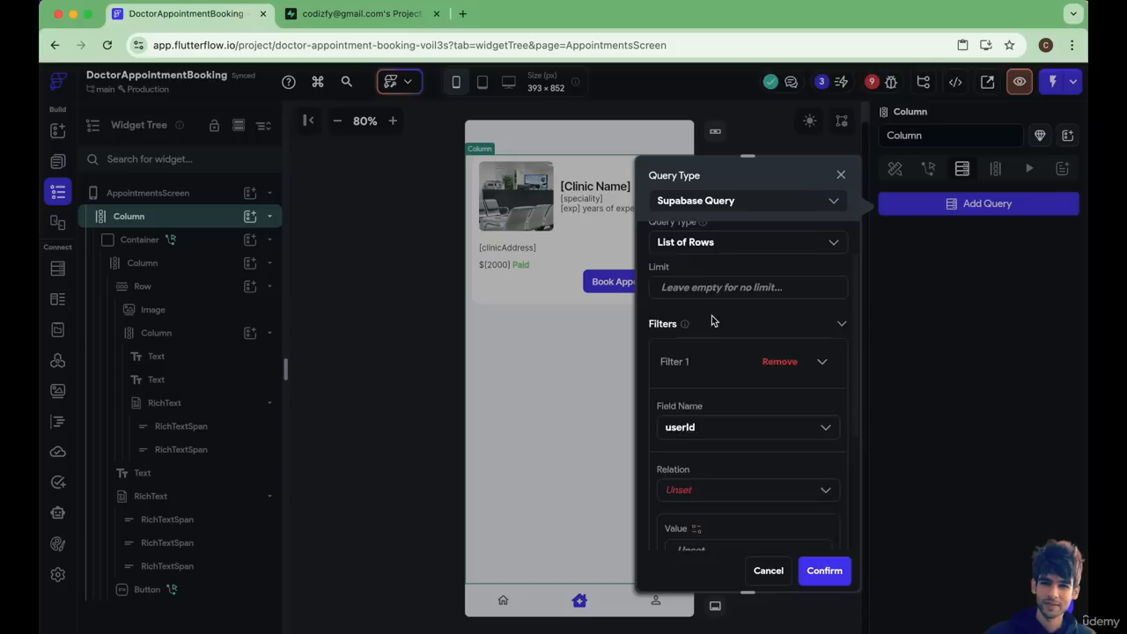
scroll(693, 304, down, 3)
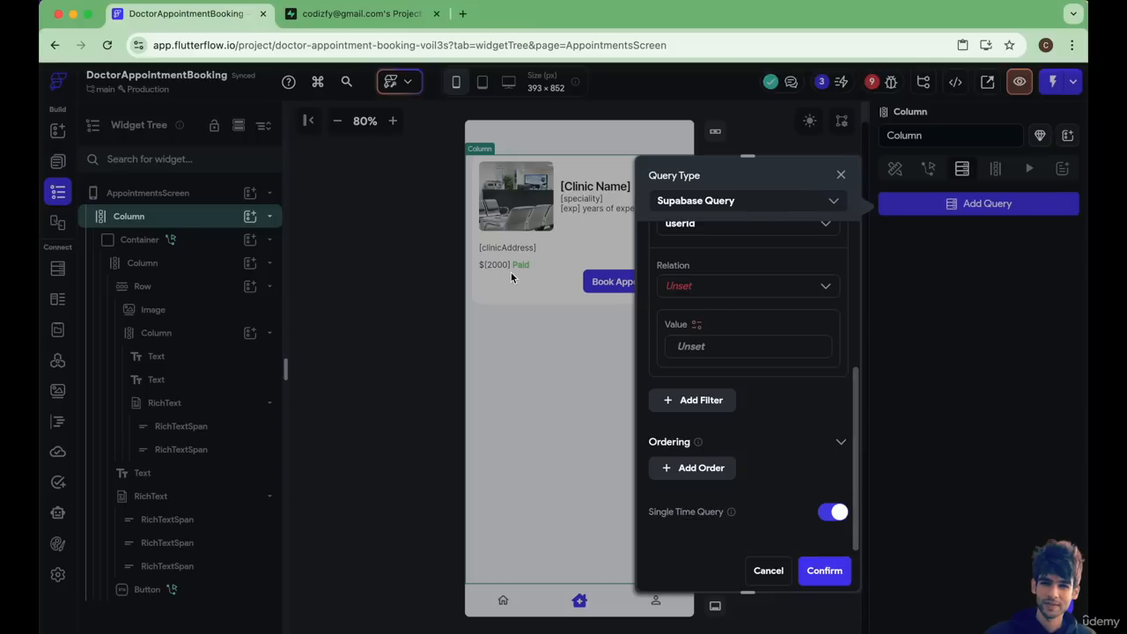
Switch to the Supabase project, look over the clinicDetails table, and return to FlutterFlow.
click(359, 14)
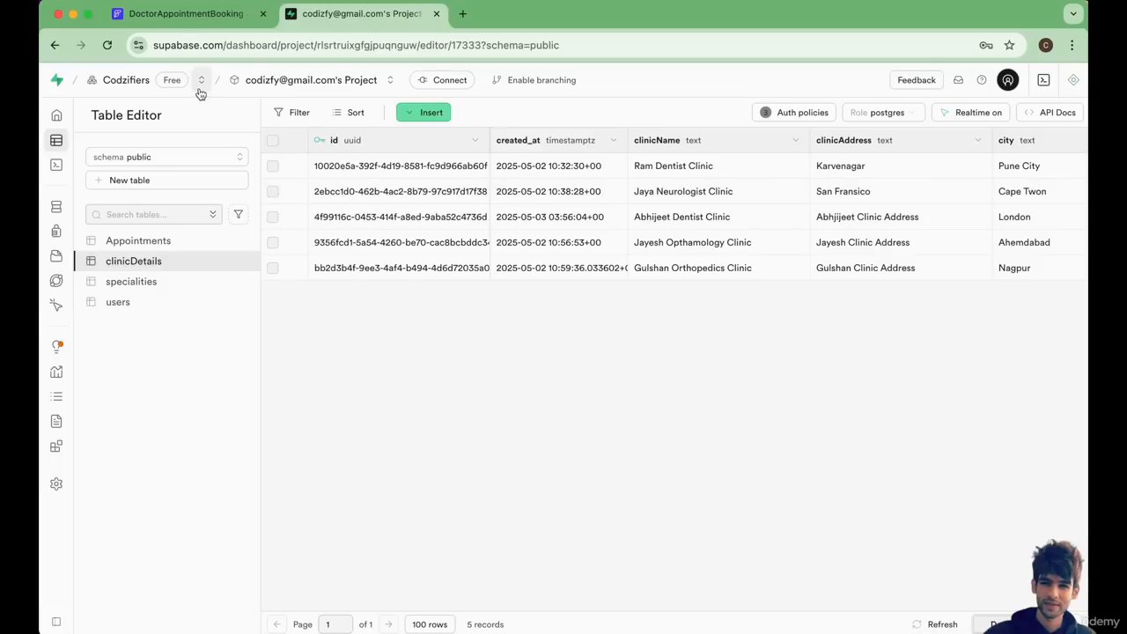
click(177, 22)
click(376, 24)
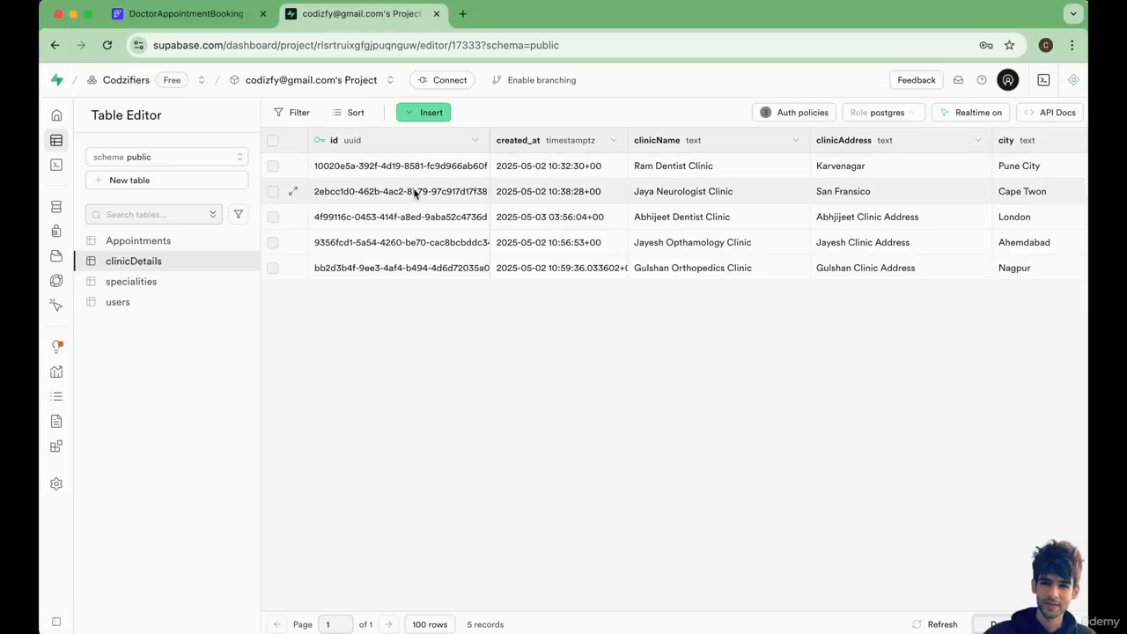
click(167, 18)
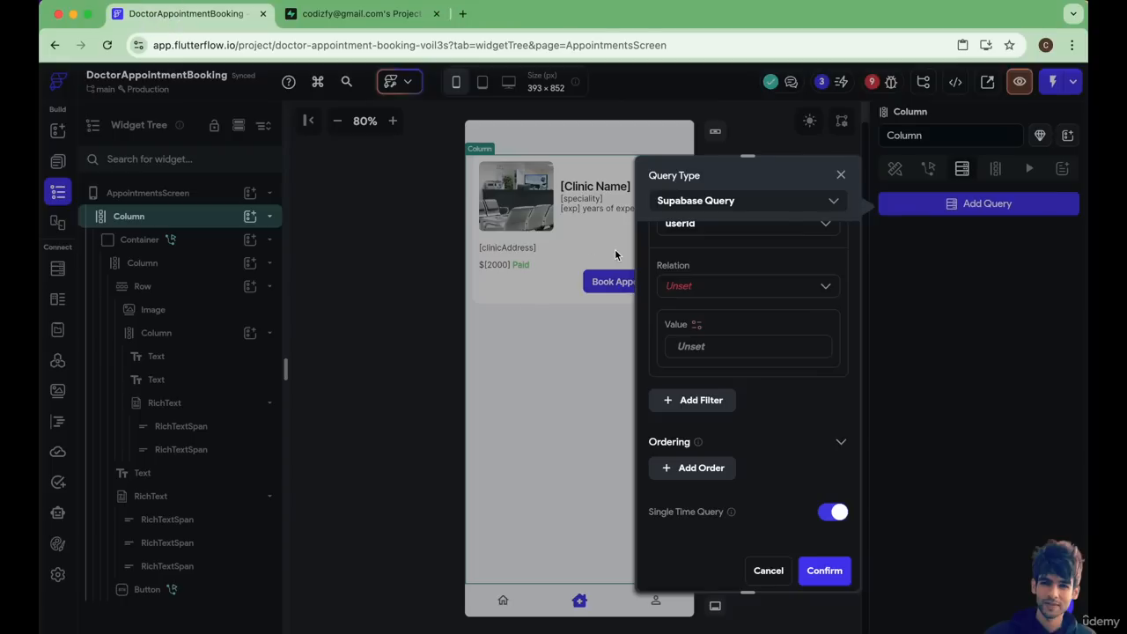
Set the userId filter to Equal To the authenticated user's User ID and confirm the Column's query.
click(713, 287)
click(690, 319)
click(696, 324)
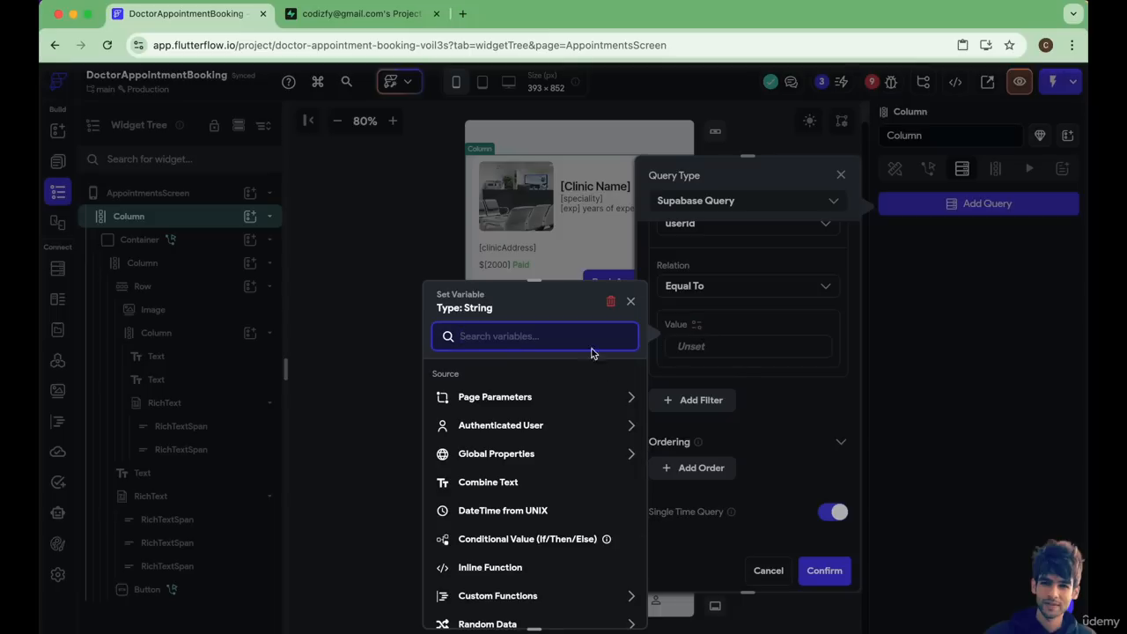
click(520, 429)
click(487, 497)
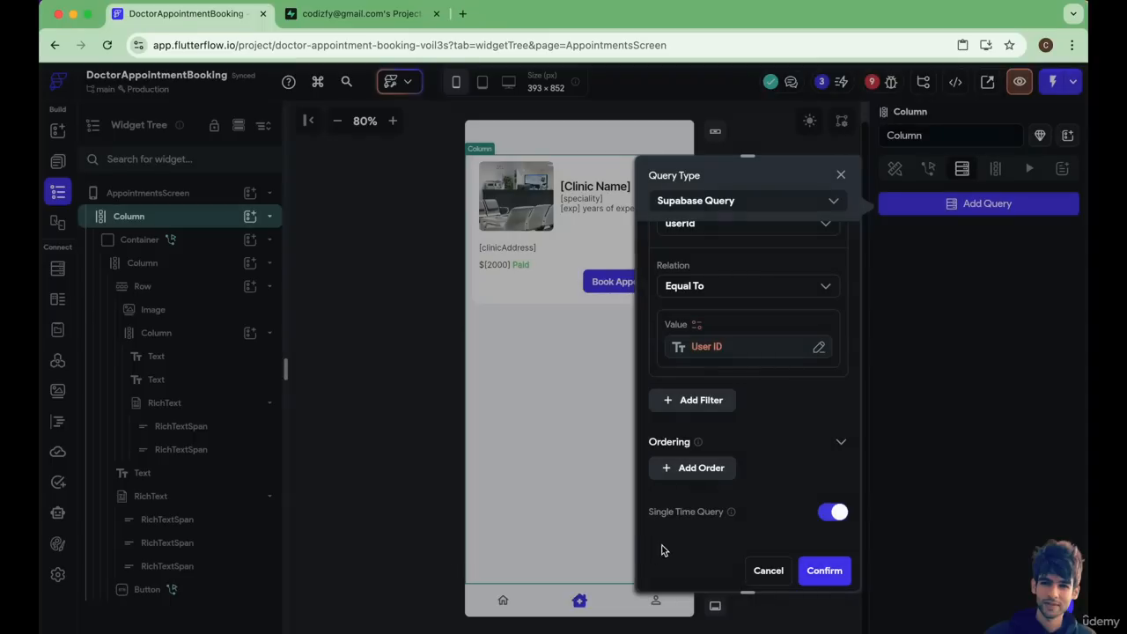
click(819, 574)
click(684, 433)
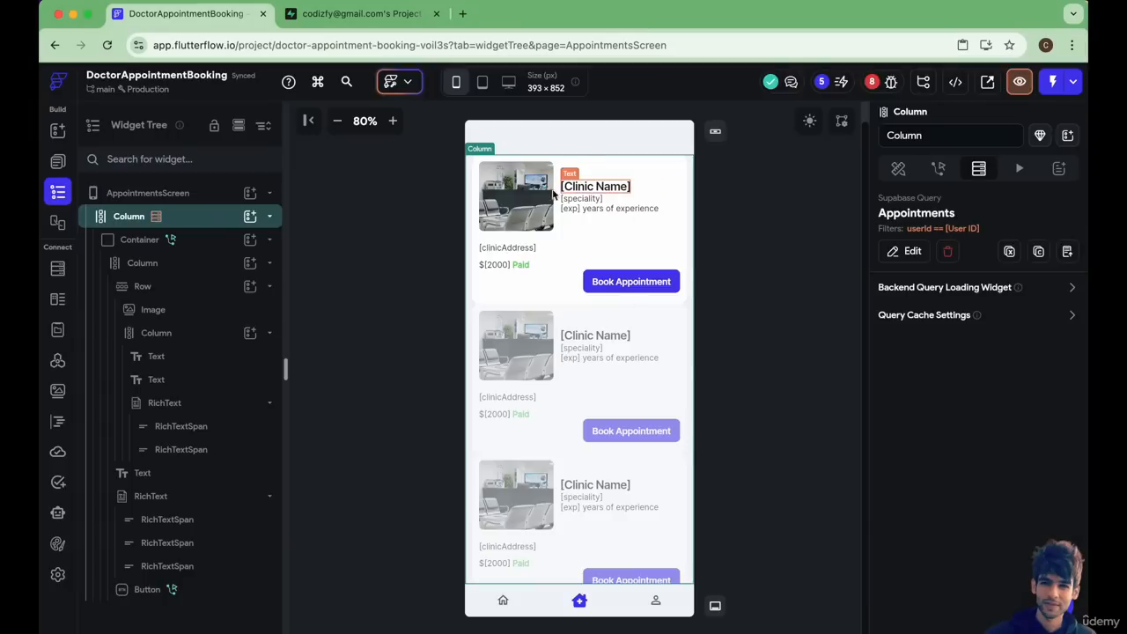
Check the Appointments columns in Supabase, and in FlutterFlow inspect the bindings of the card's clinic name and experience texts.
click(357, 13)
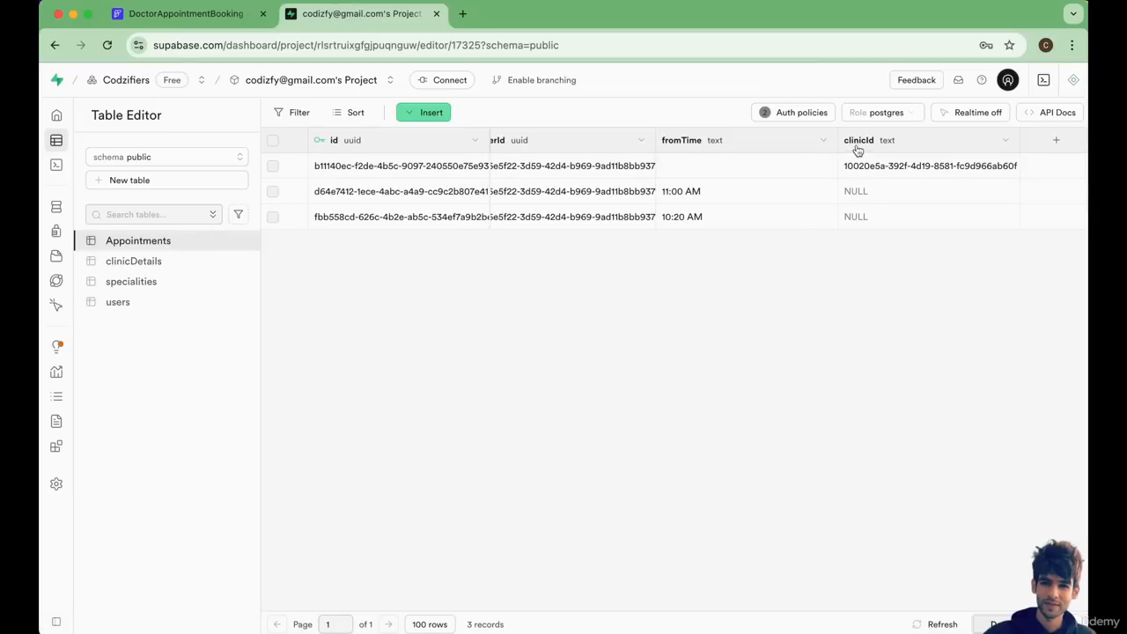
scroll(859, 167, left, 3)
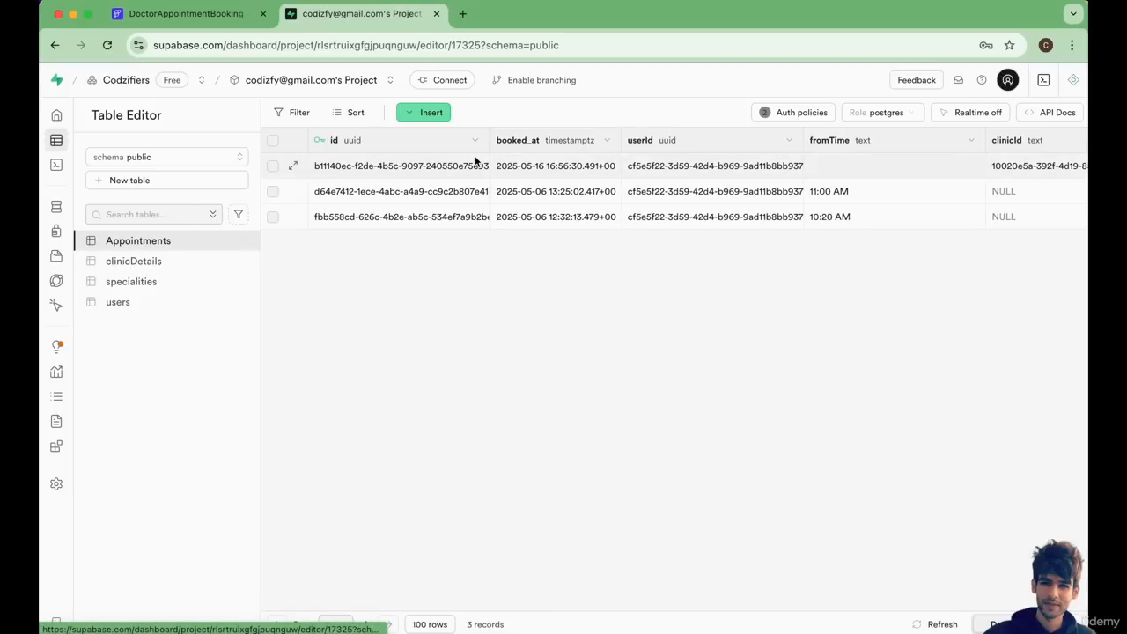
click(213, 25)
click(596, 187)
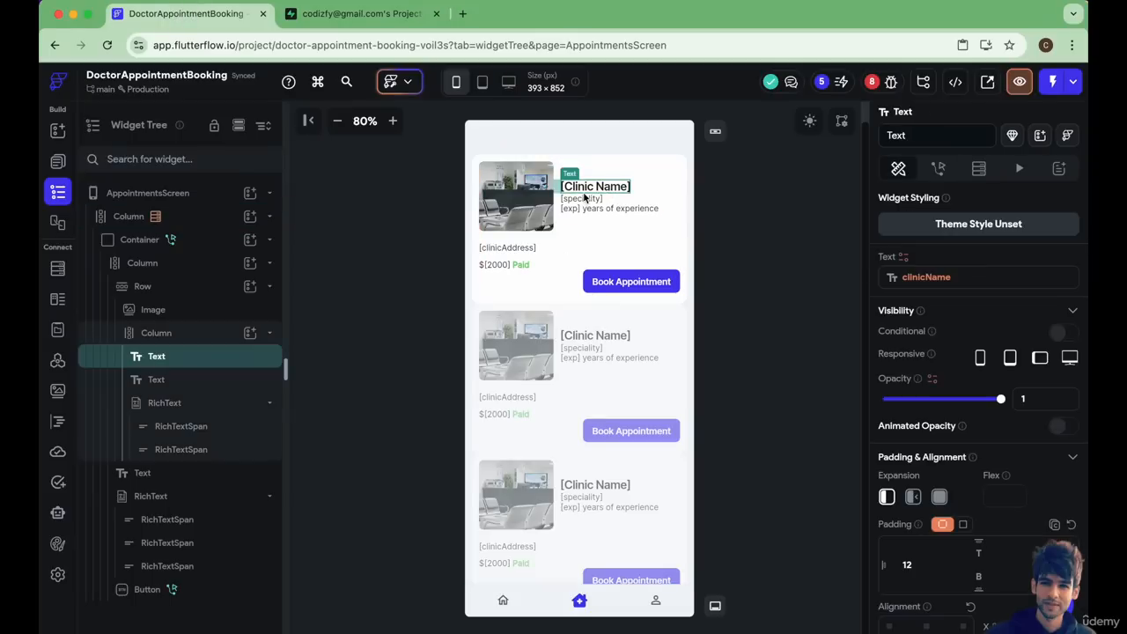
click(585, 208)
click(585, 210)
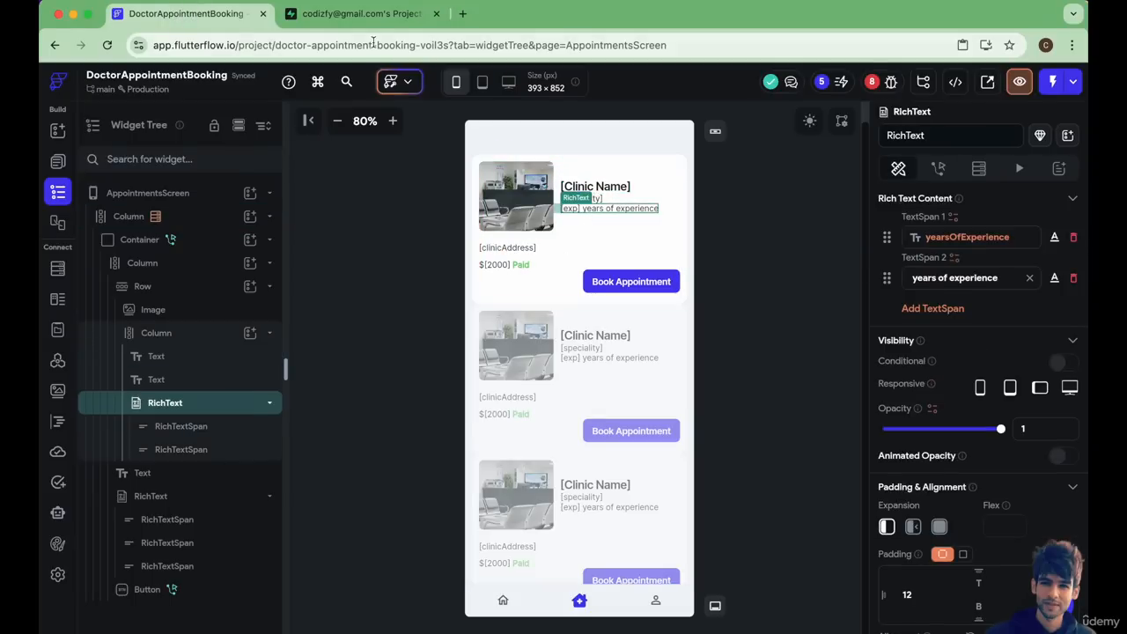
In Supabase, compare the Appointments table's clinicId column with the clinicDetails ids and clinic fields, and return to FlutterFlow.
click(361, 14)
click(150, 263)
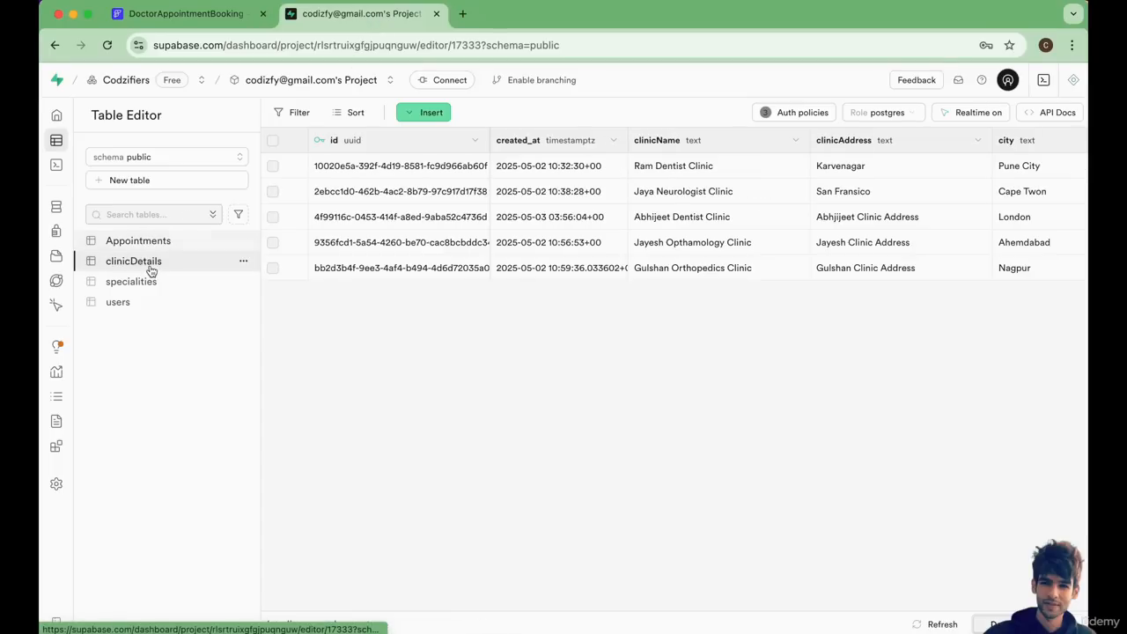
click(164, 242)
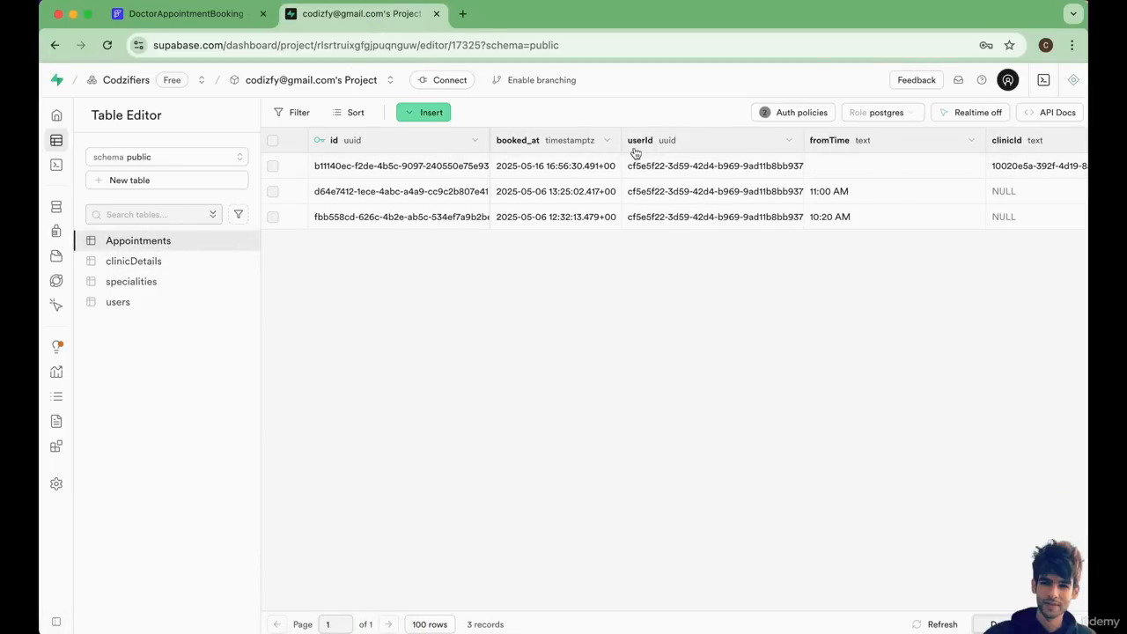
scroll(643, 155, right, 4)
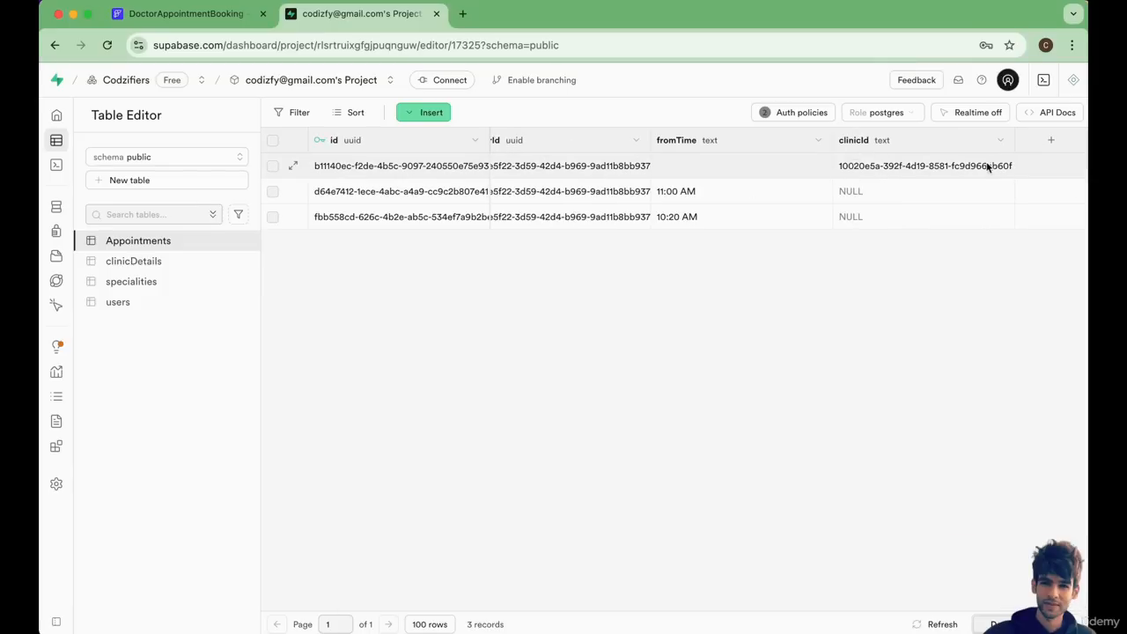
click(143, 261)
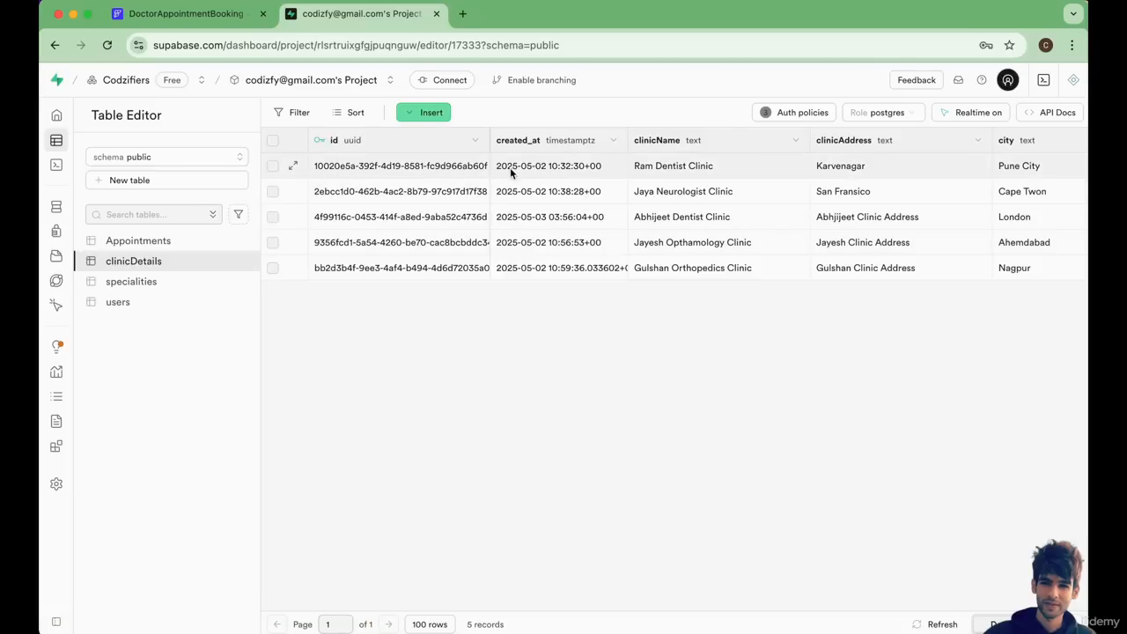
scroll(890, 168, right, 10)
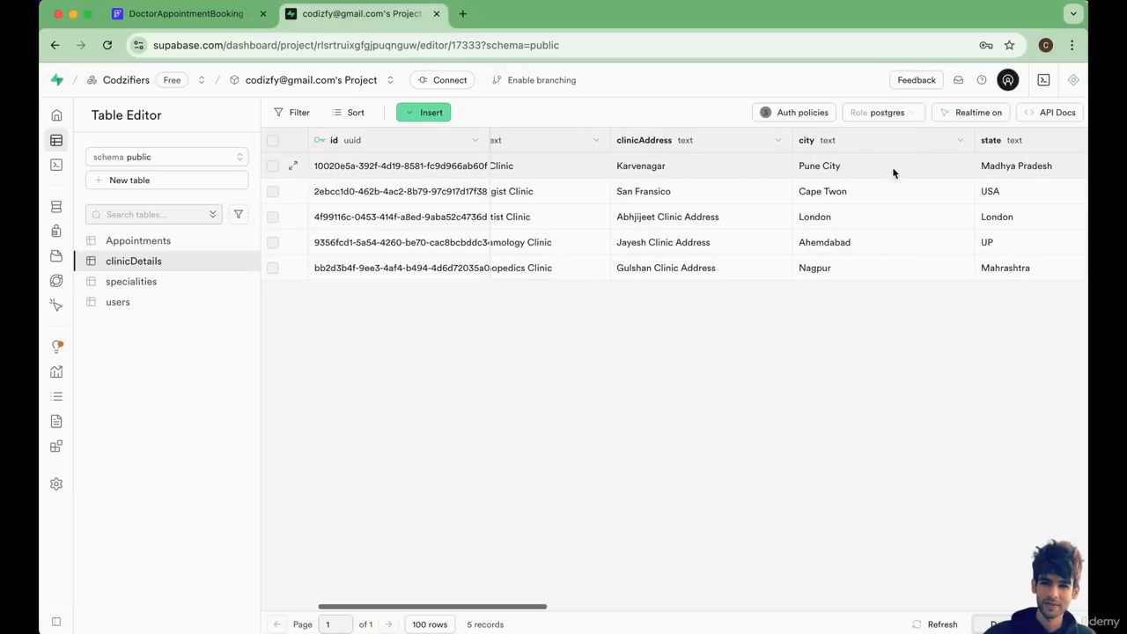
scroll(915, 167, right, 6)
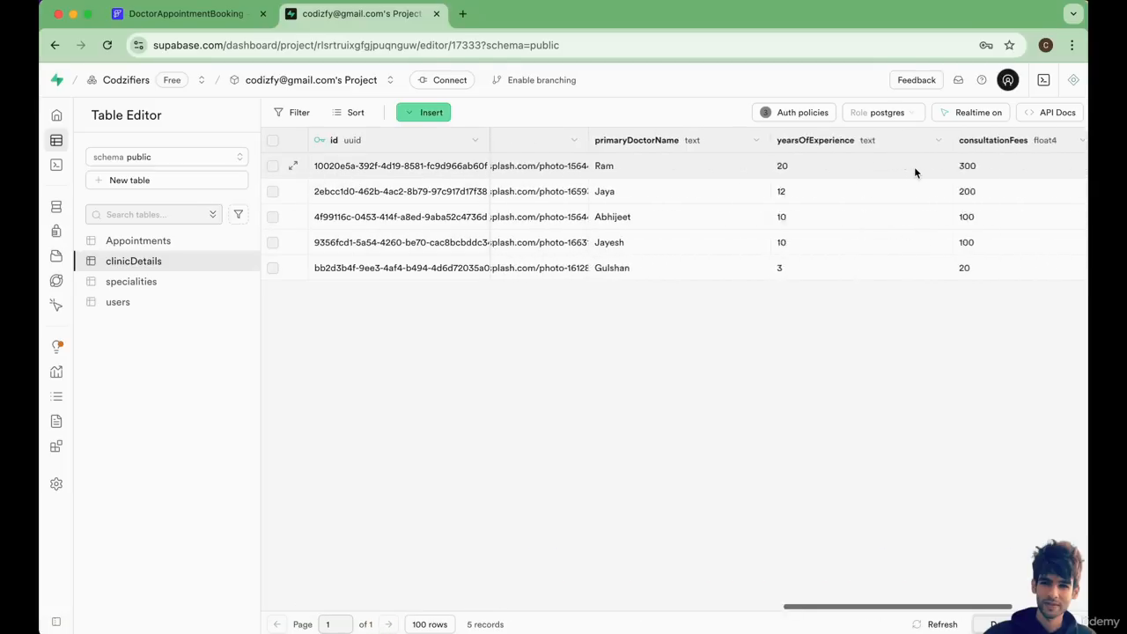
click(185, 14)
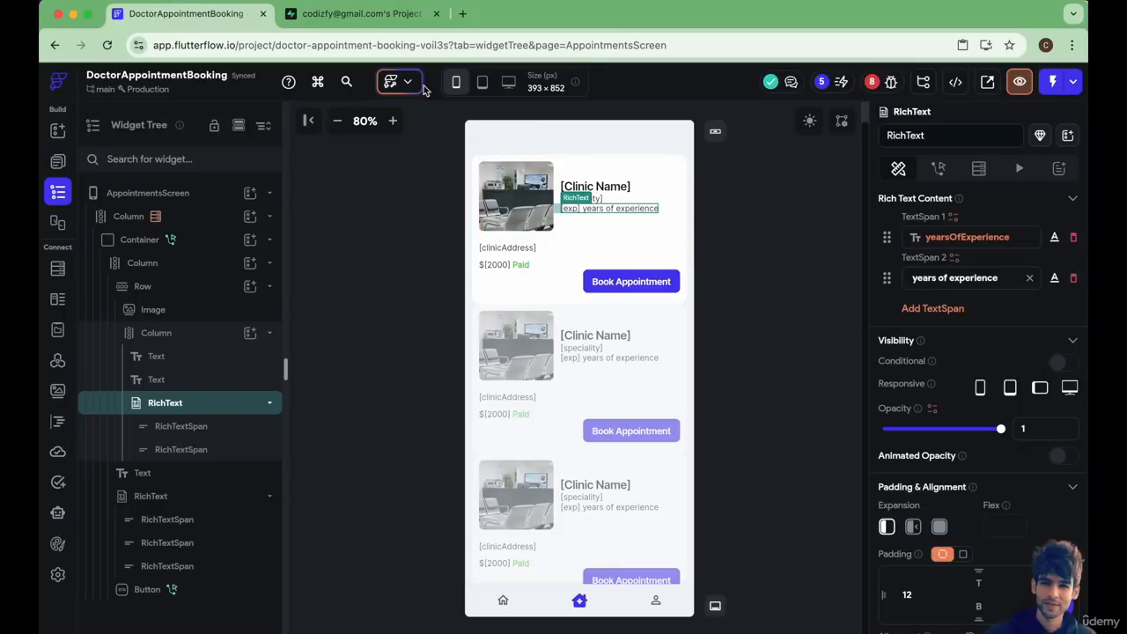
Delete the Navigate To ClinicDetailsScreen action from the clinic card Container's On Tap flow and close the editor.
click(699, 255)
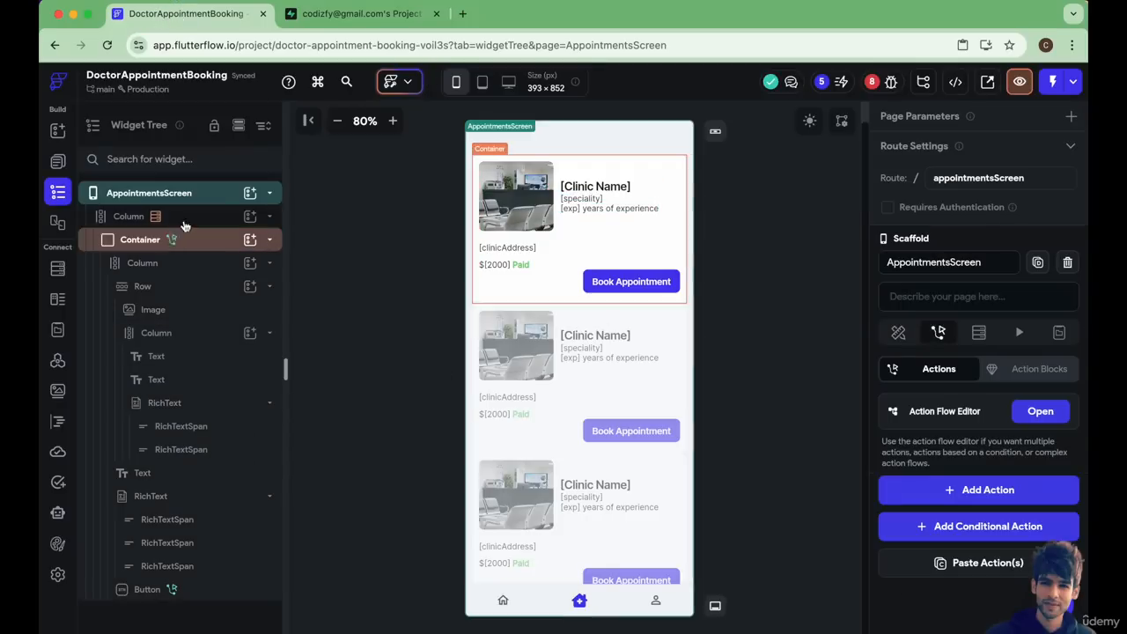
click(210, 247)
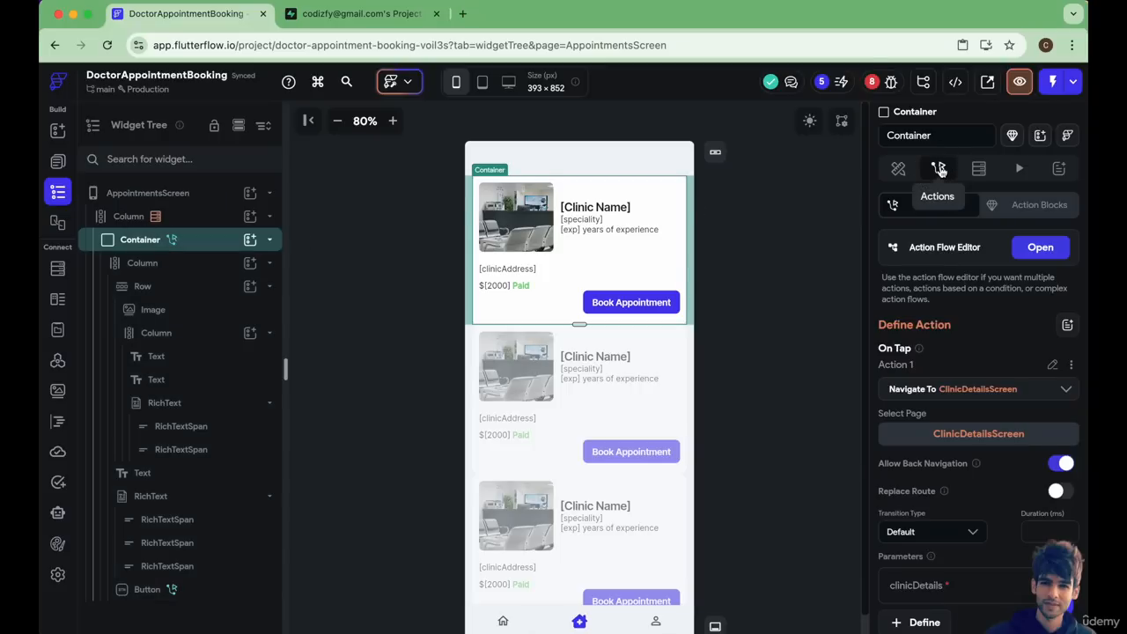
click(1040, 247)
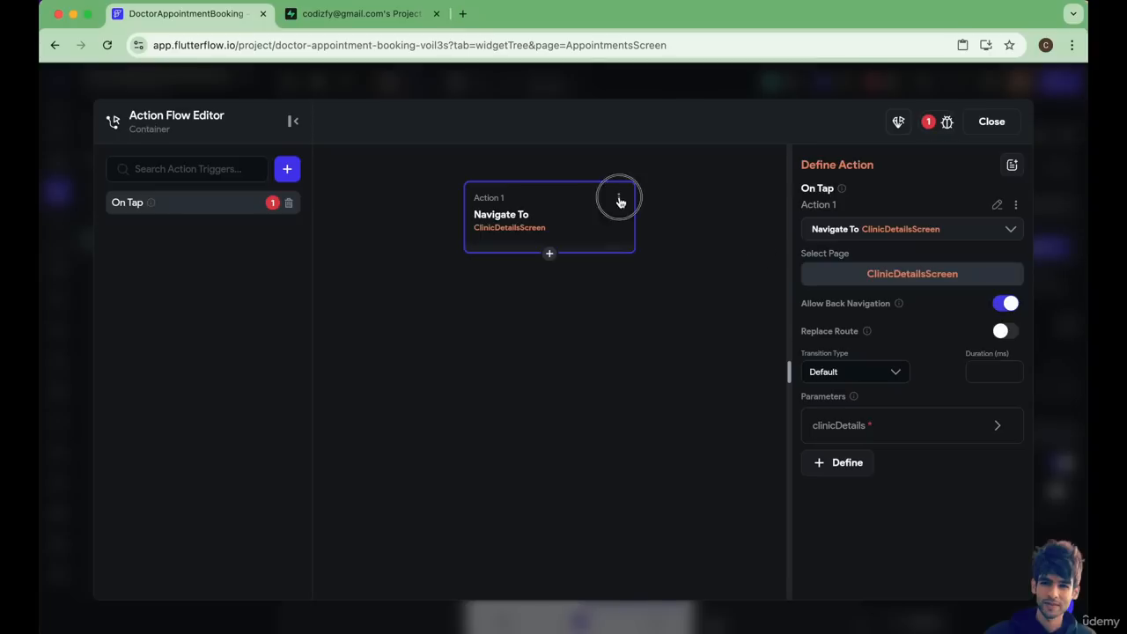
click(617, 196)
click(572, 316)
click(992, 123)
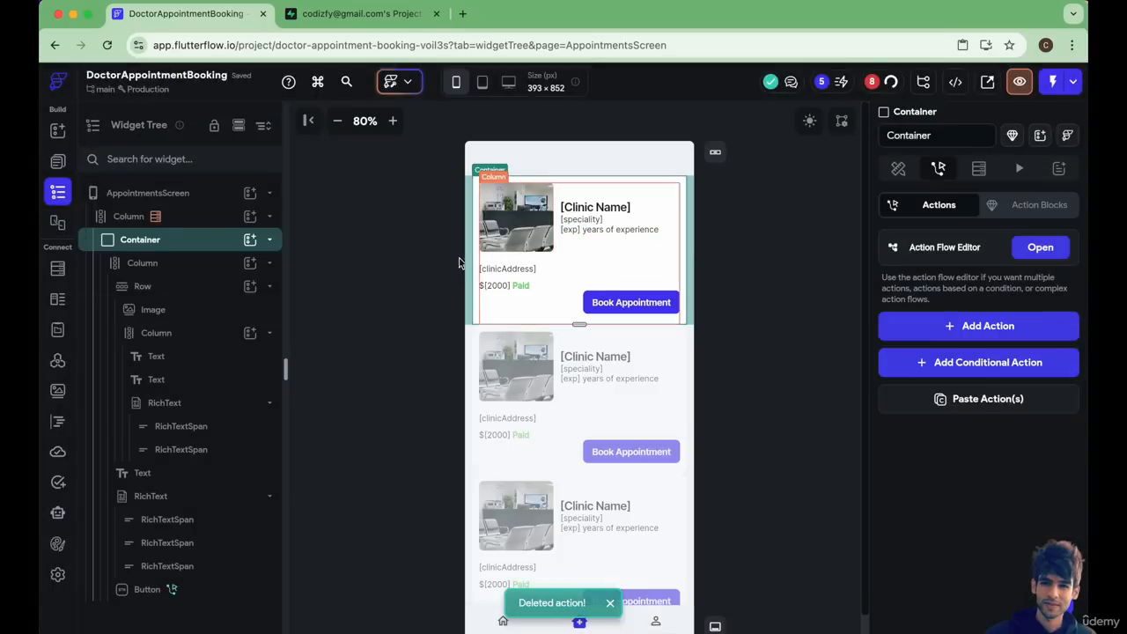
Add a Supabase query to the clinic card Container using the clinicDetails table and the Single Row query type.
click(398, 282)
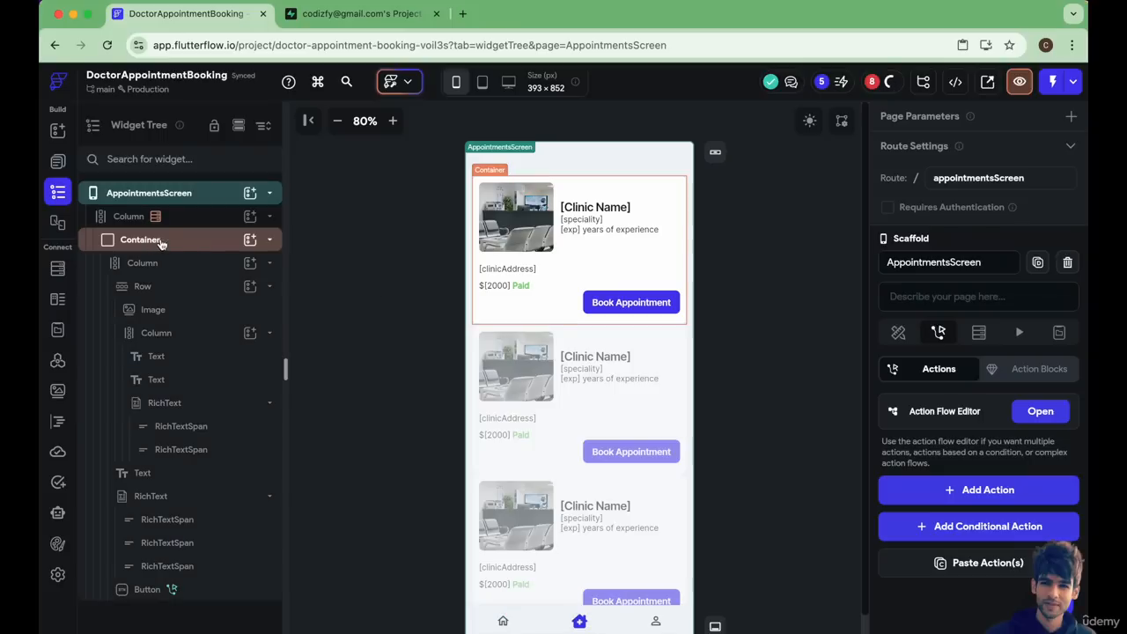
click(157, 247)
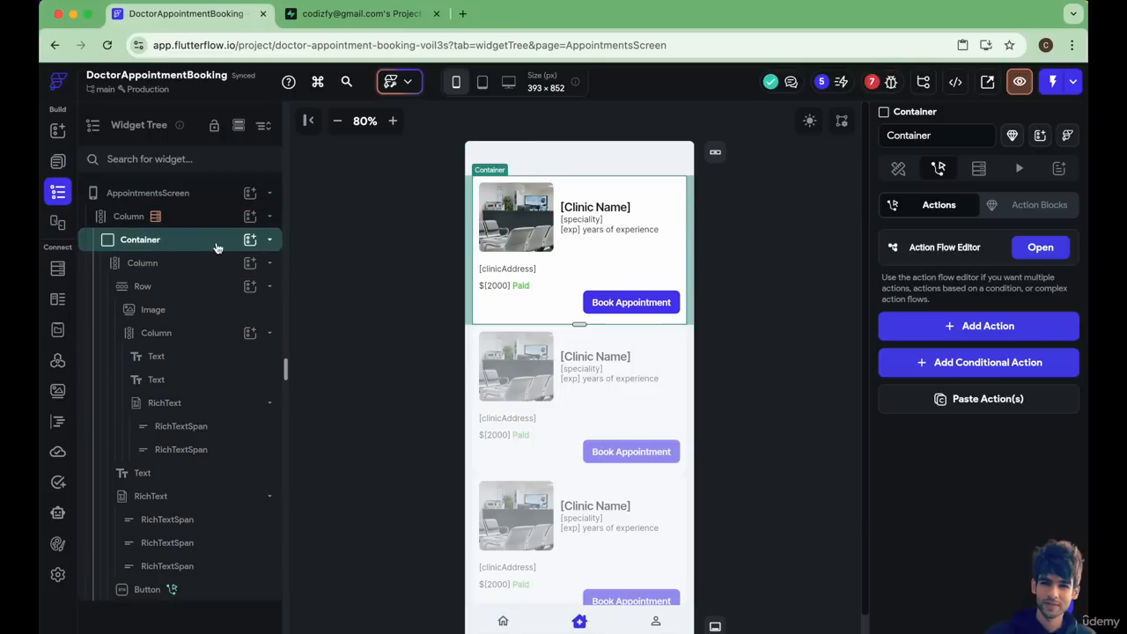
click(981, 172)
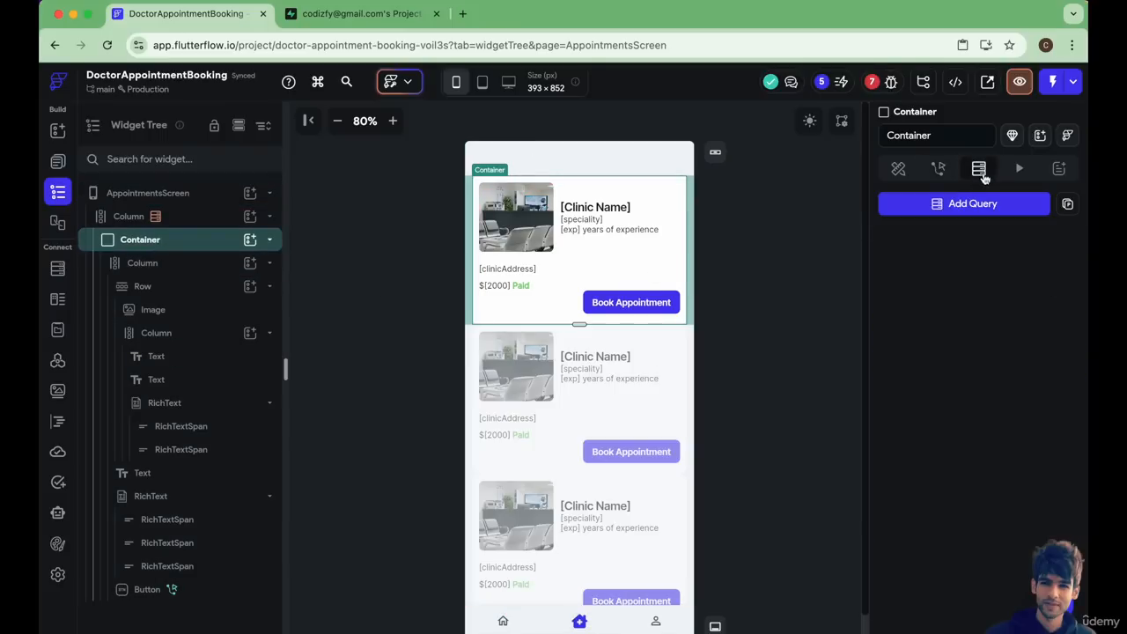
click(956, 204)
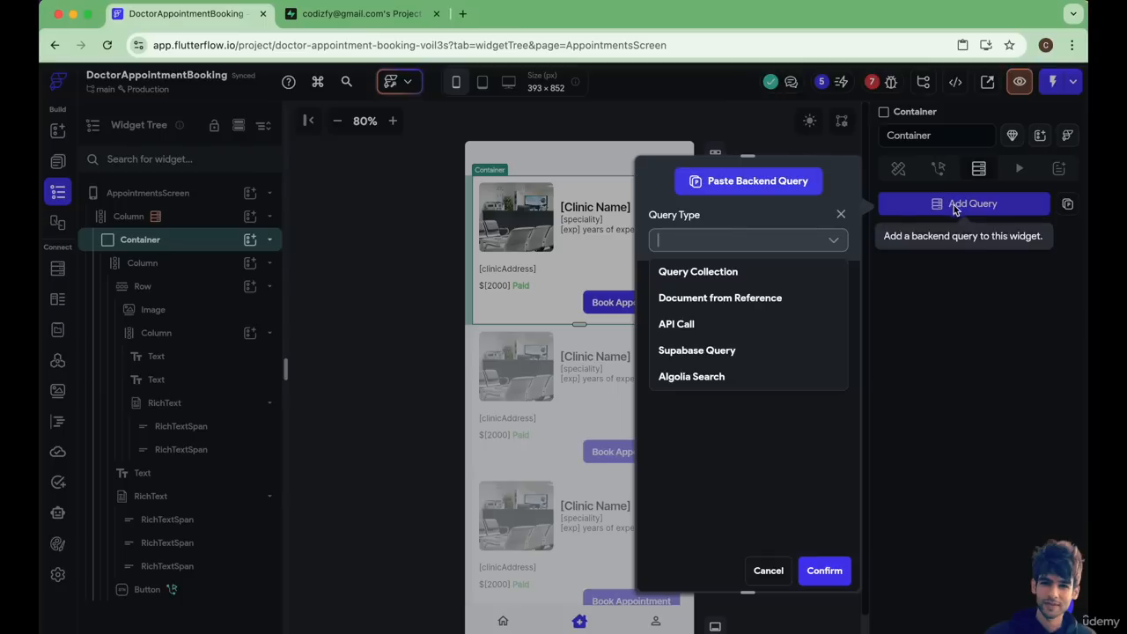
click(706, 351)
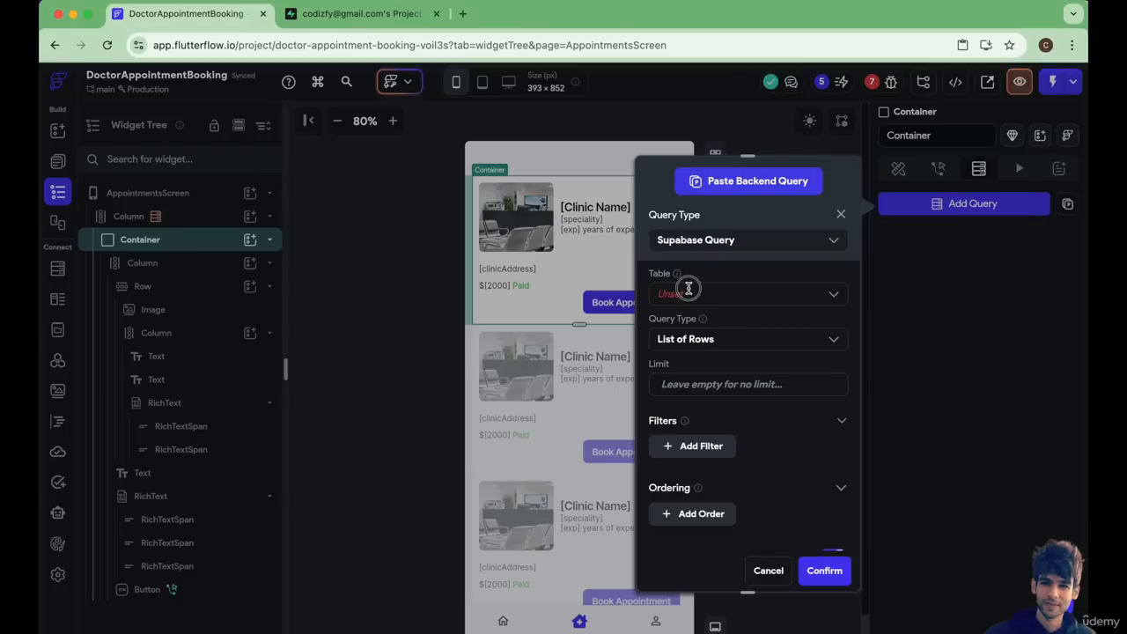
click(689, 290)
click(692, 353)
click(693, 339)
click(699, 397)
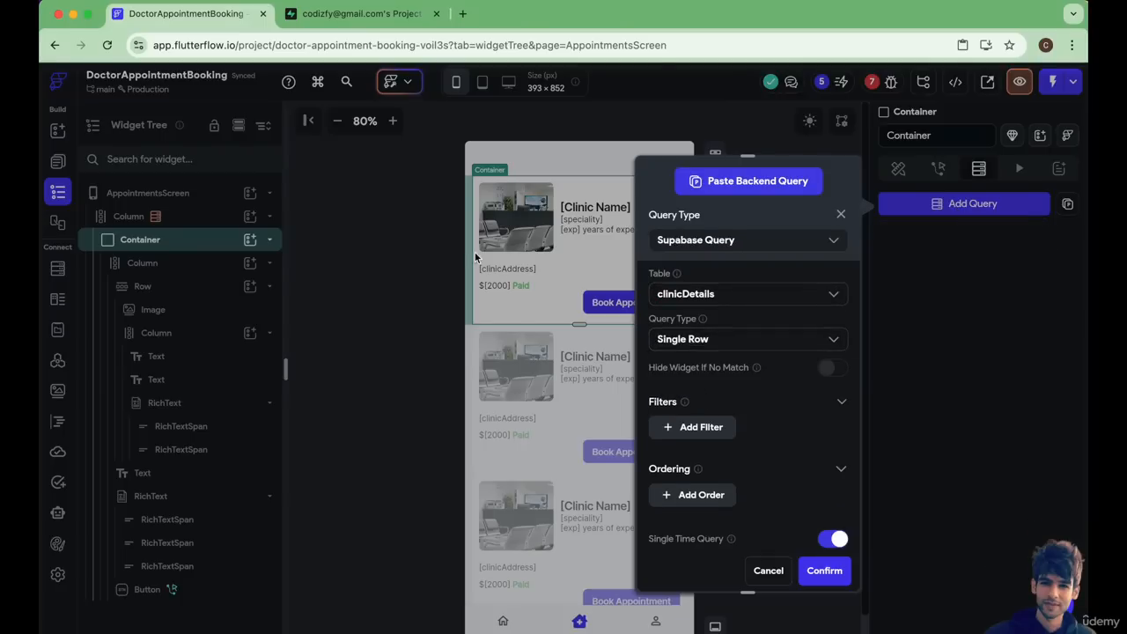
Filter the Container's query so id is Equal To the Appointments Row's clinicId, and confirm the query.
click(692, 428)
scroll(687, 423, down, 2)
click(682, 417)
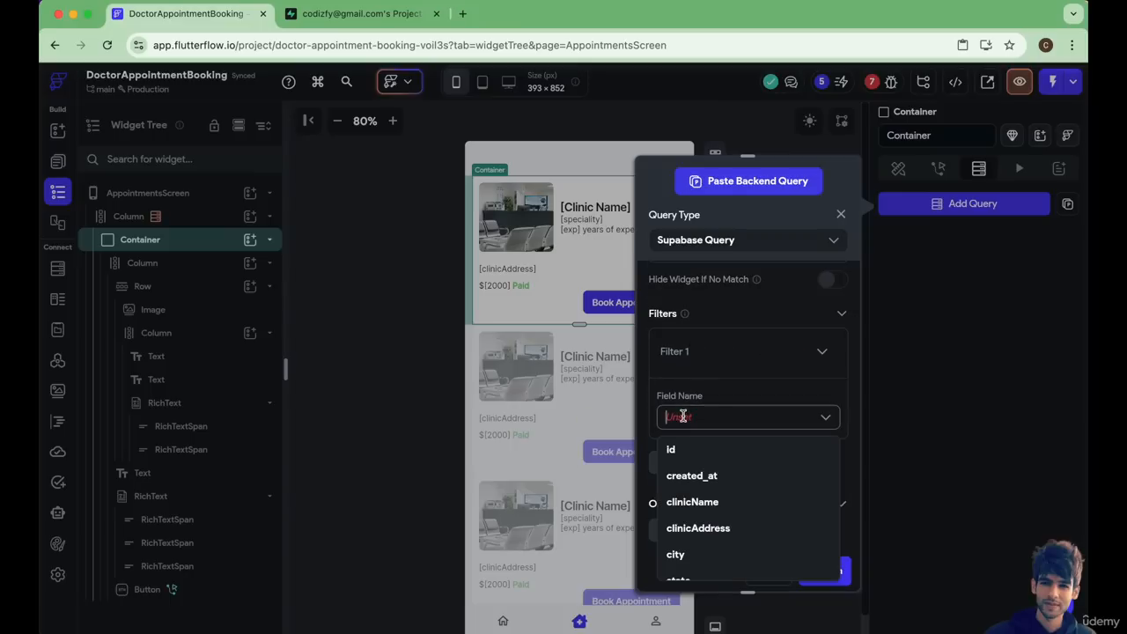
click(681, 451)
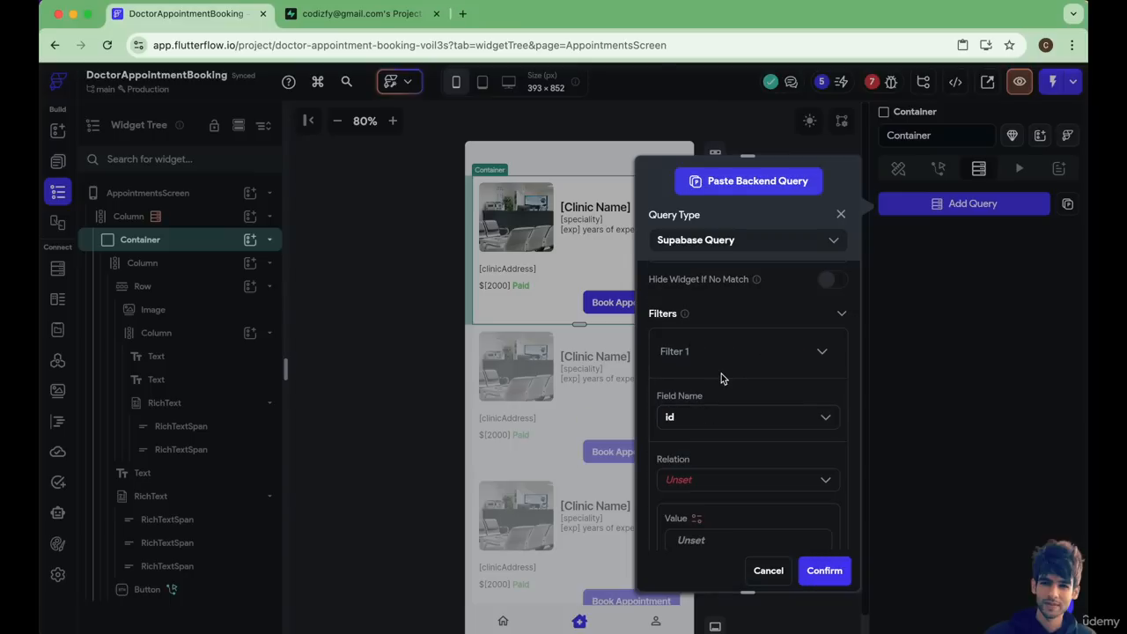
scroll(709, 383, down, 4)
click(702, 322)
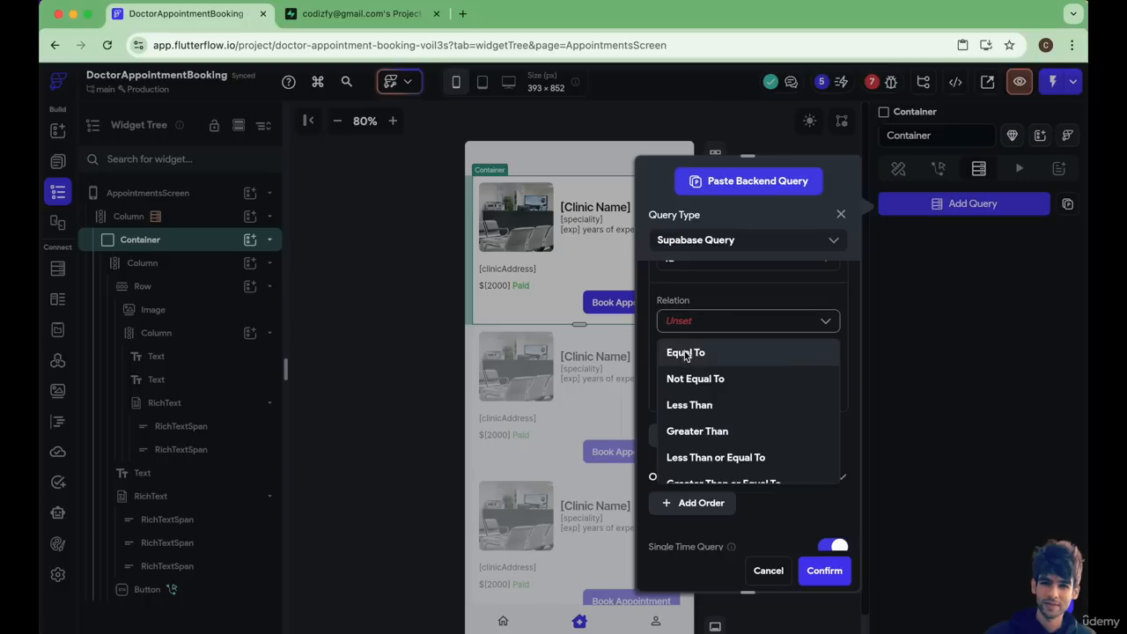
click(684, 352)
click(696, 361)
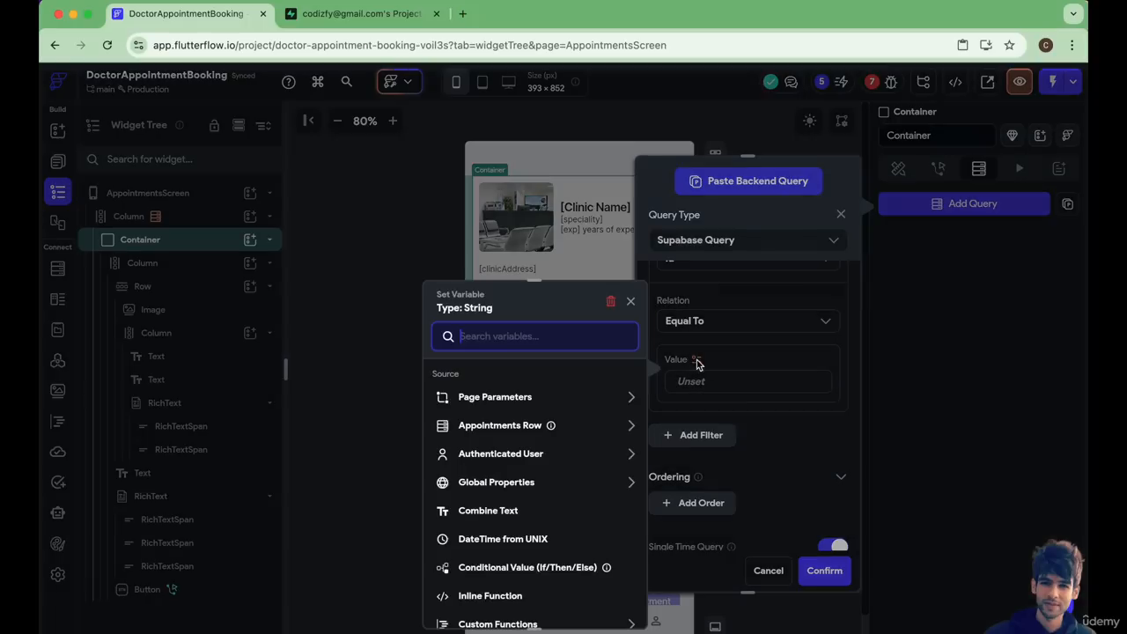
click(503, 428)
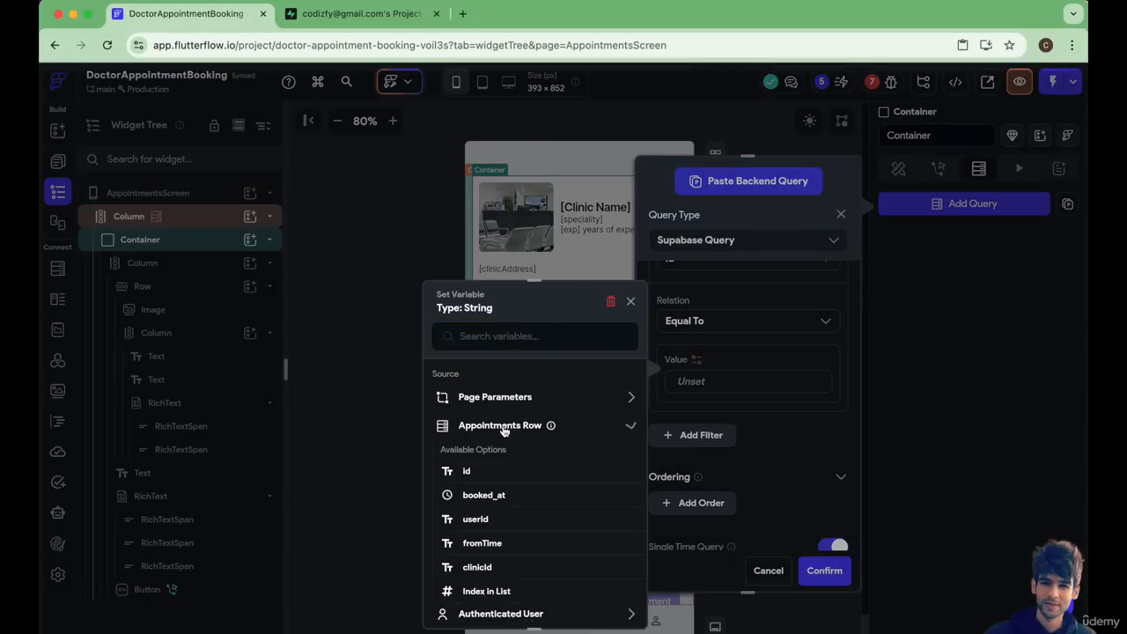
click(492, 568)
click(826, 570)
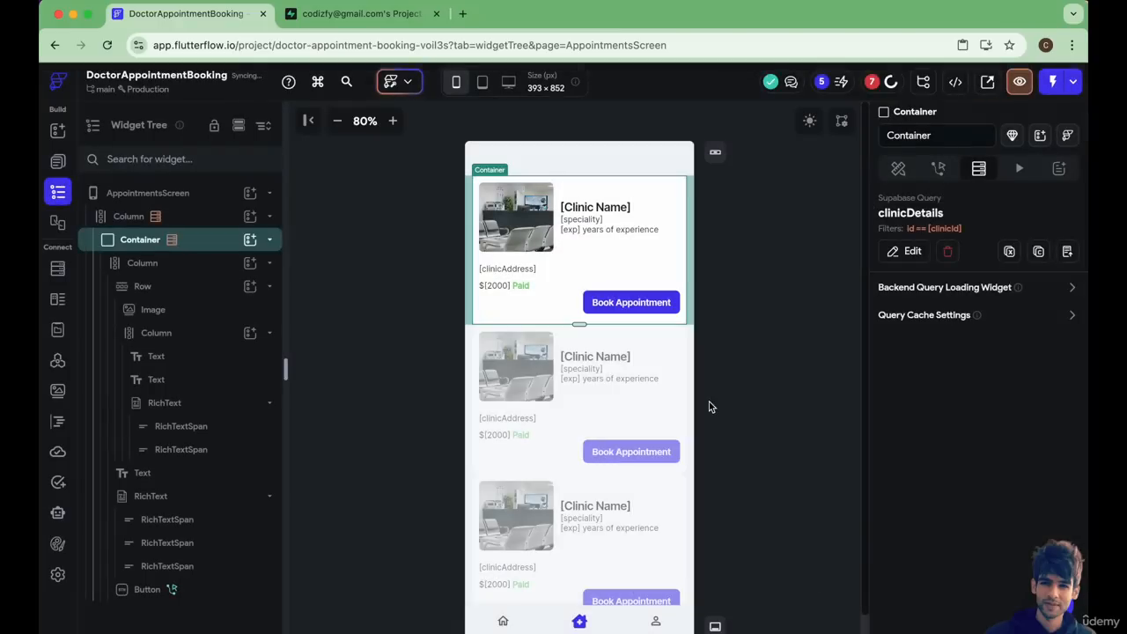
Bind the clinic name text to the clinicDetails Row's clinicName, with [clinic Name] as default variable value and UI Builder display value.
click(583, 208)
click(928, 278)
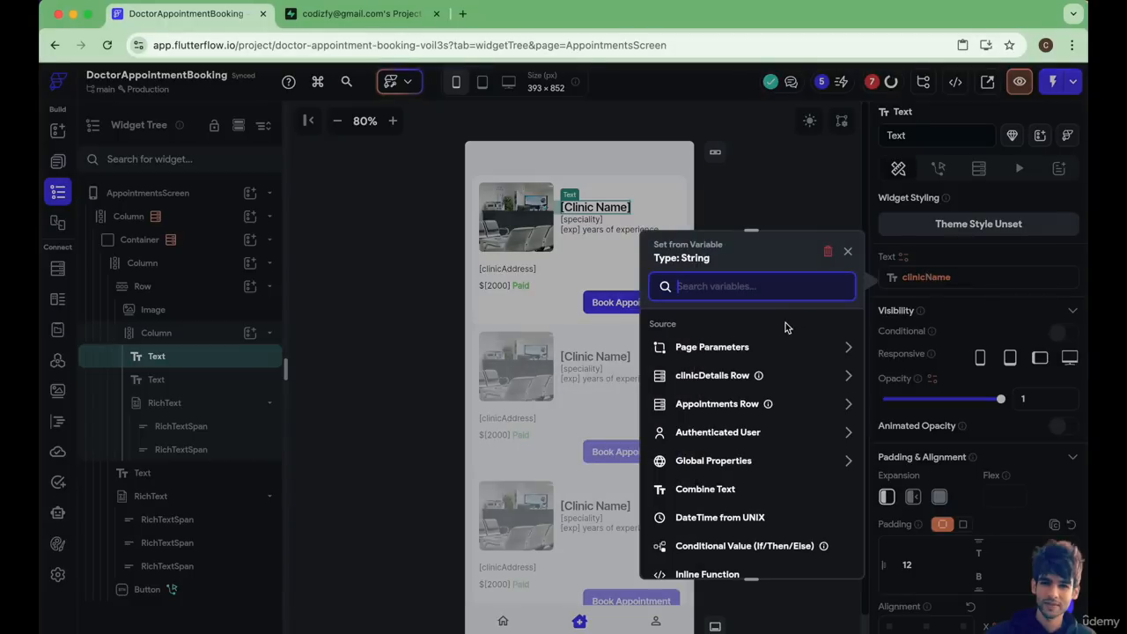
click(735, 376)
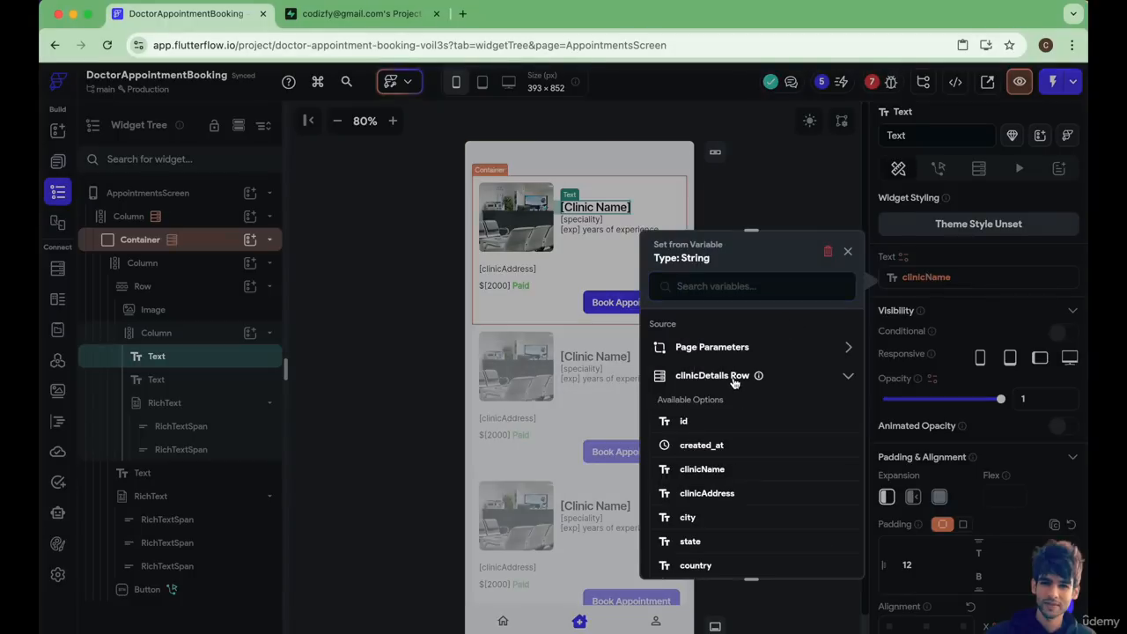
click(702, 469)
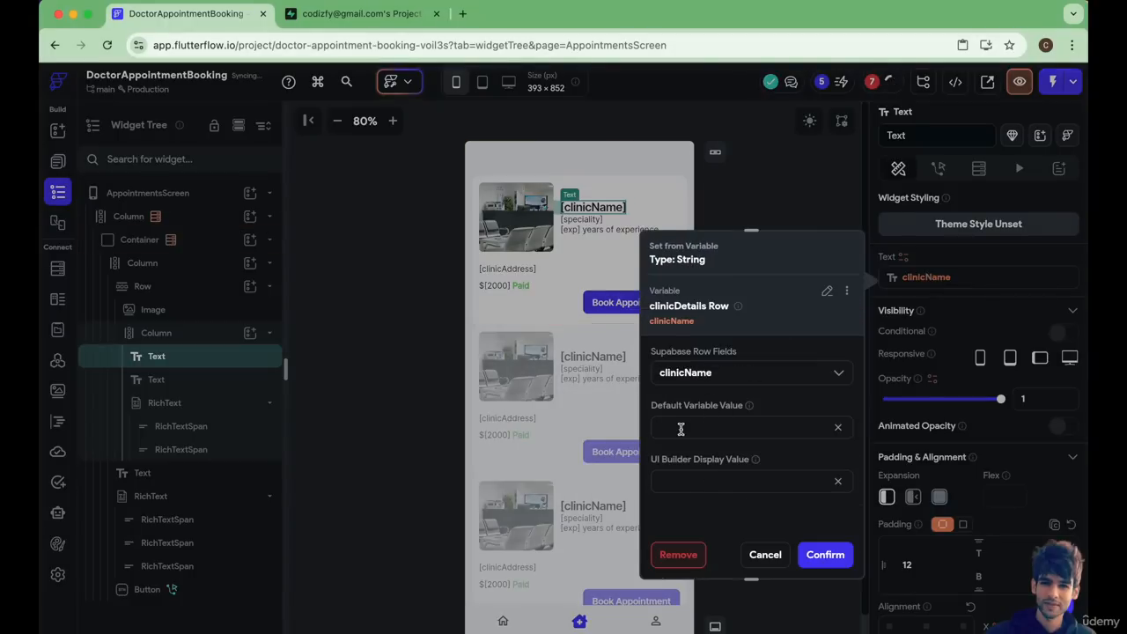
text([clinicName])
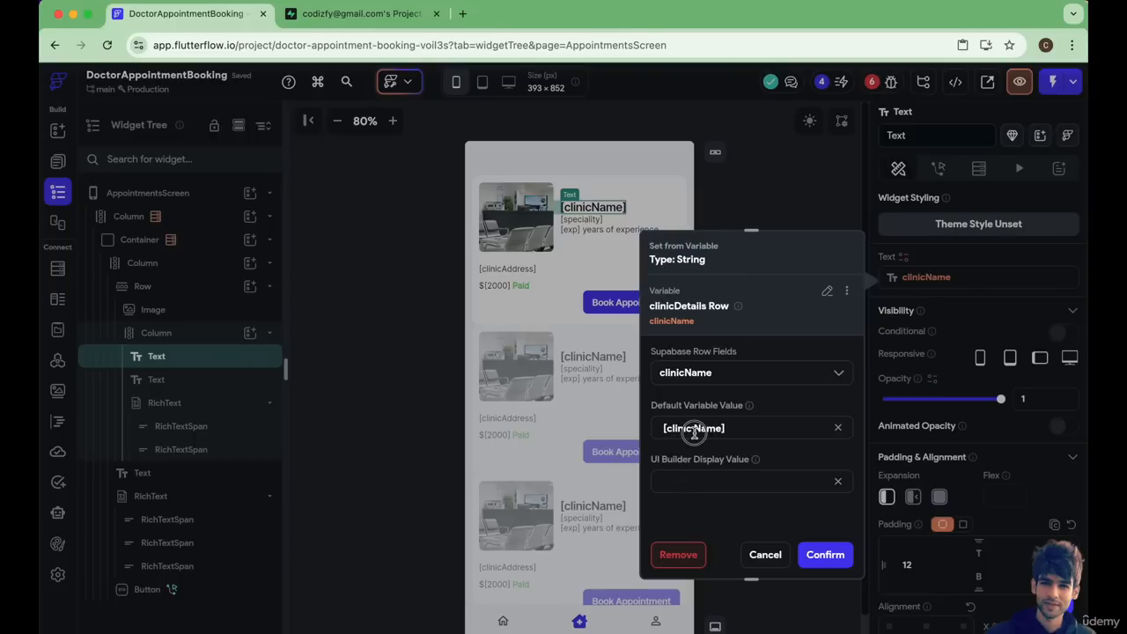
triple_click(695, 429)
key(ctrl+c)
click(685, 480)
key(ctrl+v)
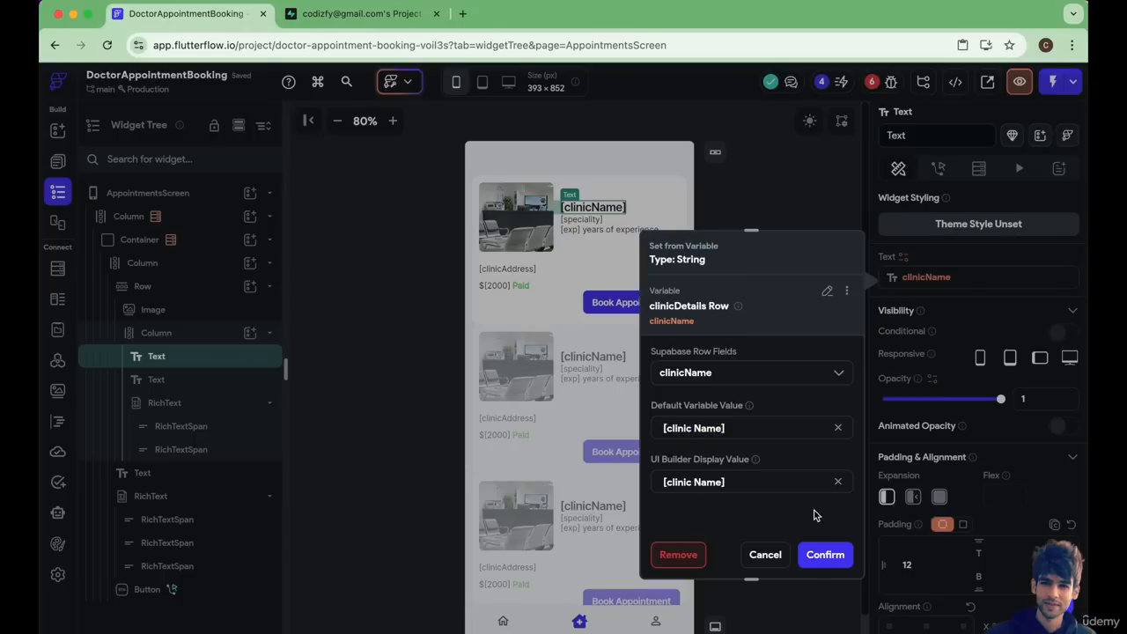
click(823, 552)
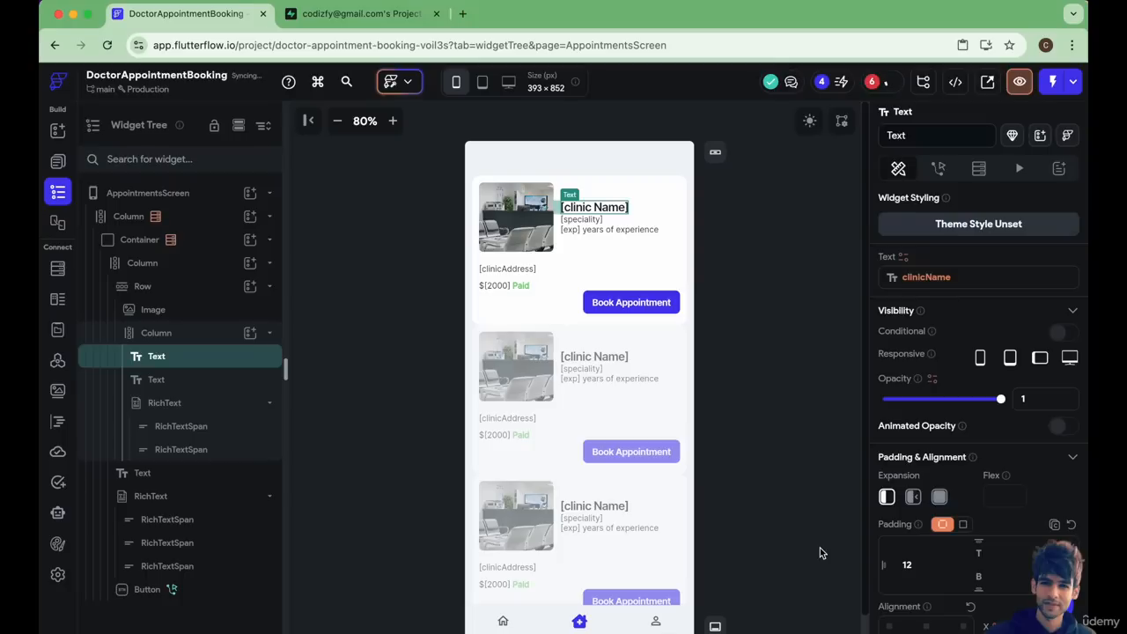
Bind the card's speciality text to the speciality field of the clinicDetails Row.
click(583, 220)
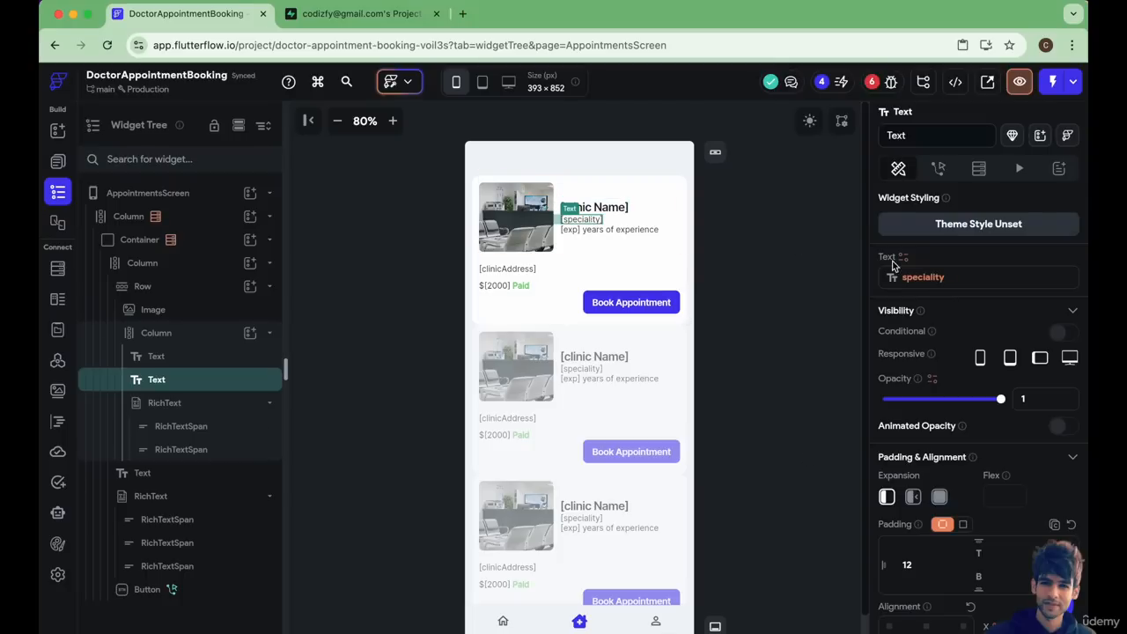
click(917, 280)
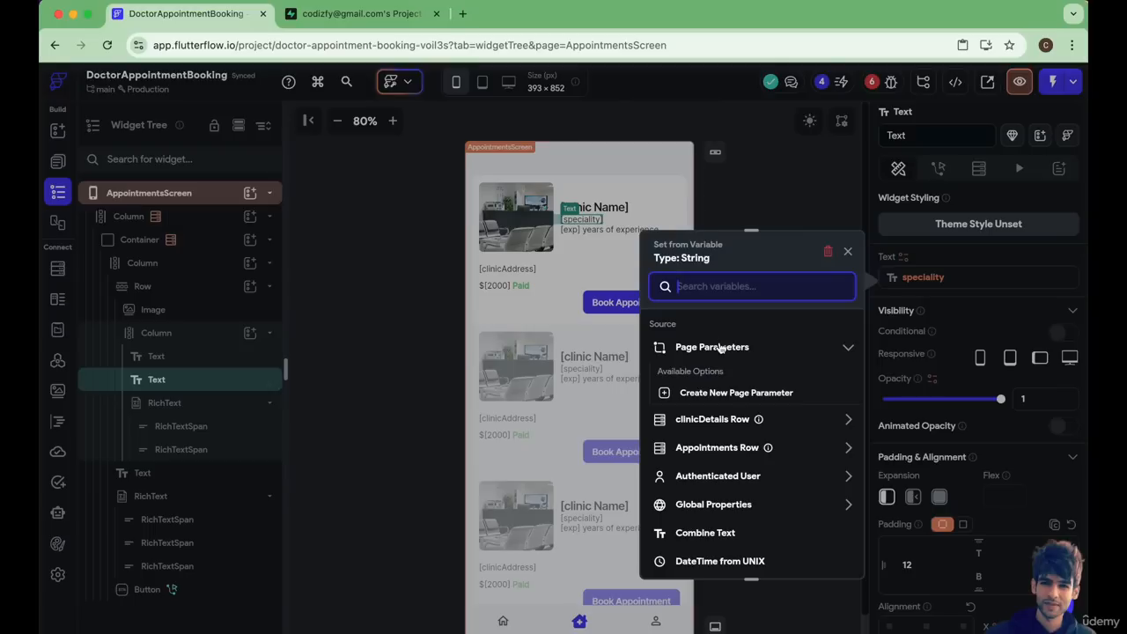
click(706, 428)
scroll(712, 532, down, 5)
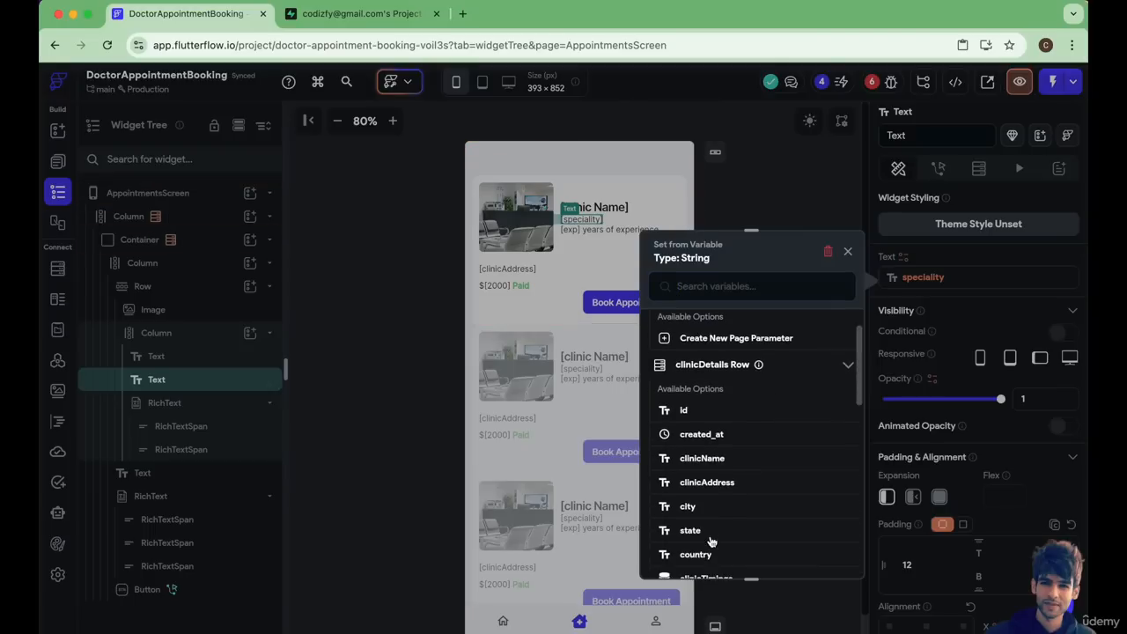
scroll(713, 529, down, 2)
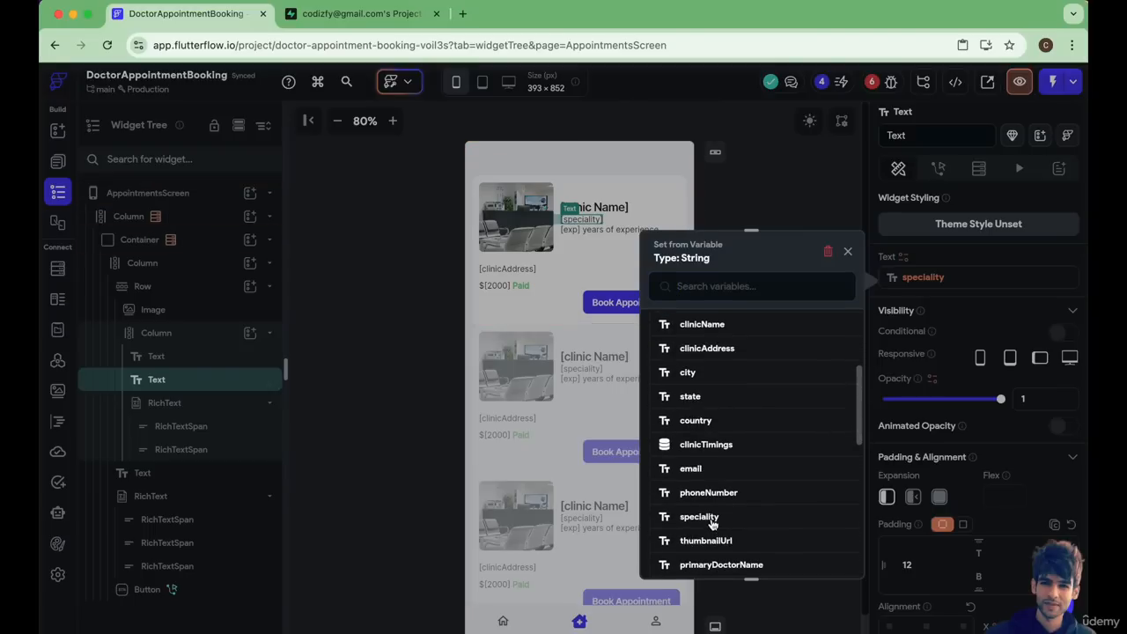
click(699, 517)
Set the speciality text's default variable value and UI Builder display value to [spaciality] and confirm the binding.
click(666, 428)
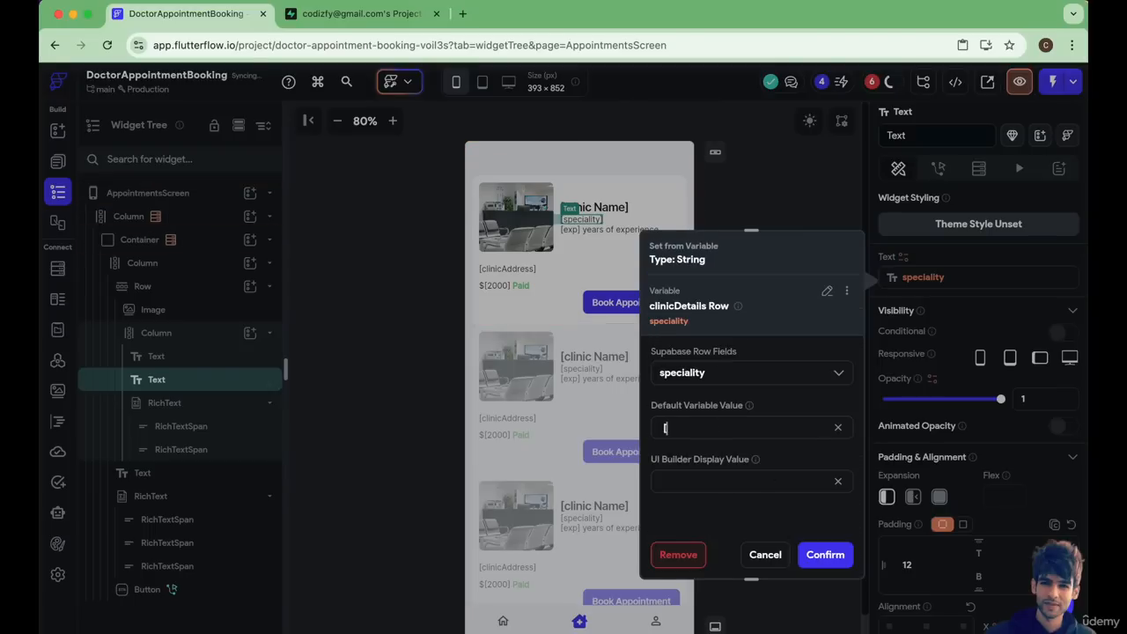
text(speciality)
click(672, 430)
key(BackSpace)
click(754, 428)
text(])
key(super+a)
key(super+c)
click(692, 482)
key(super+v)
click(825, 555)
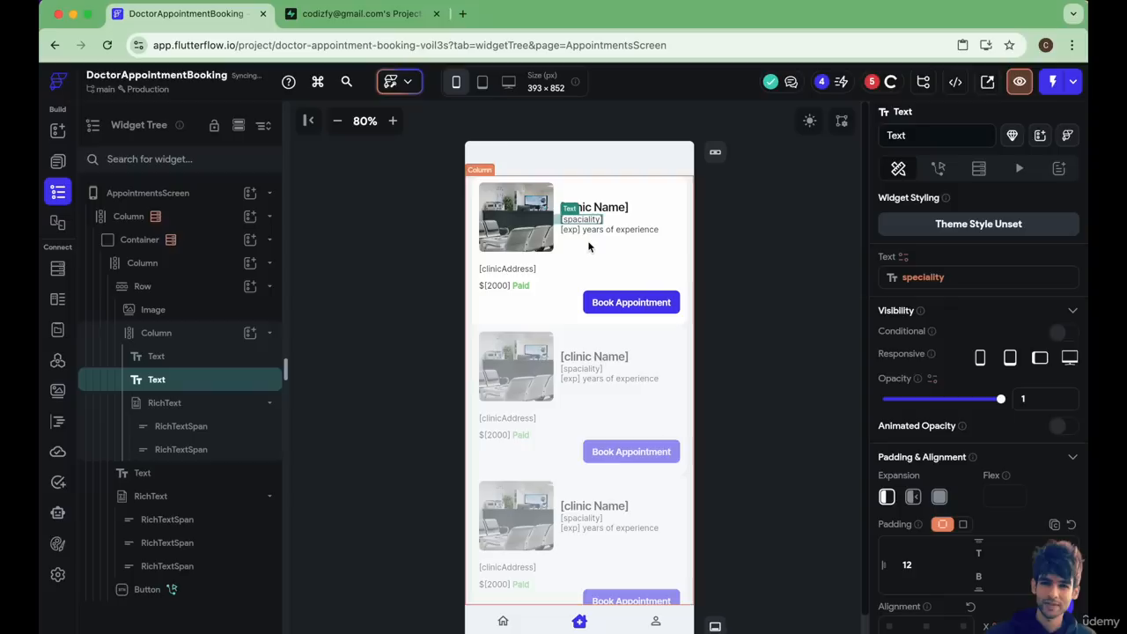
Bind the experience RichText's first TextSpan to the clinicDetails Row's yearsOfExperience, with [exp] as default and UI Builder display value.
click(570, 231)
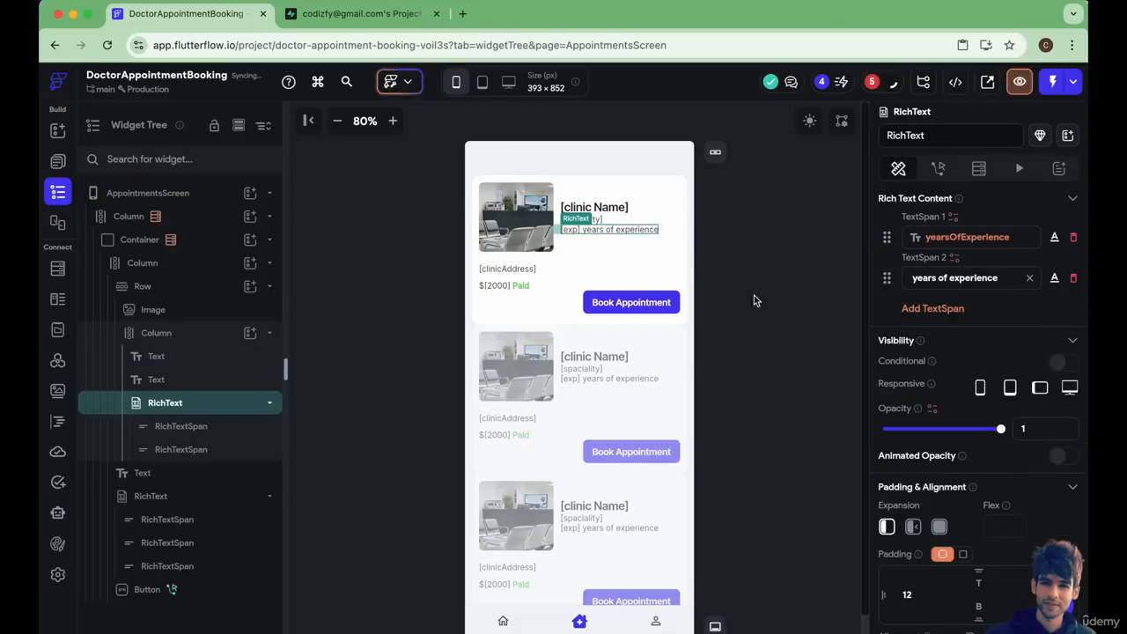
click(954, 242)
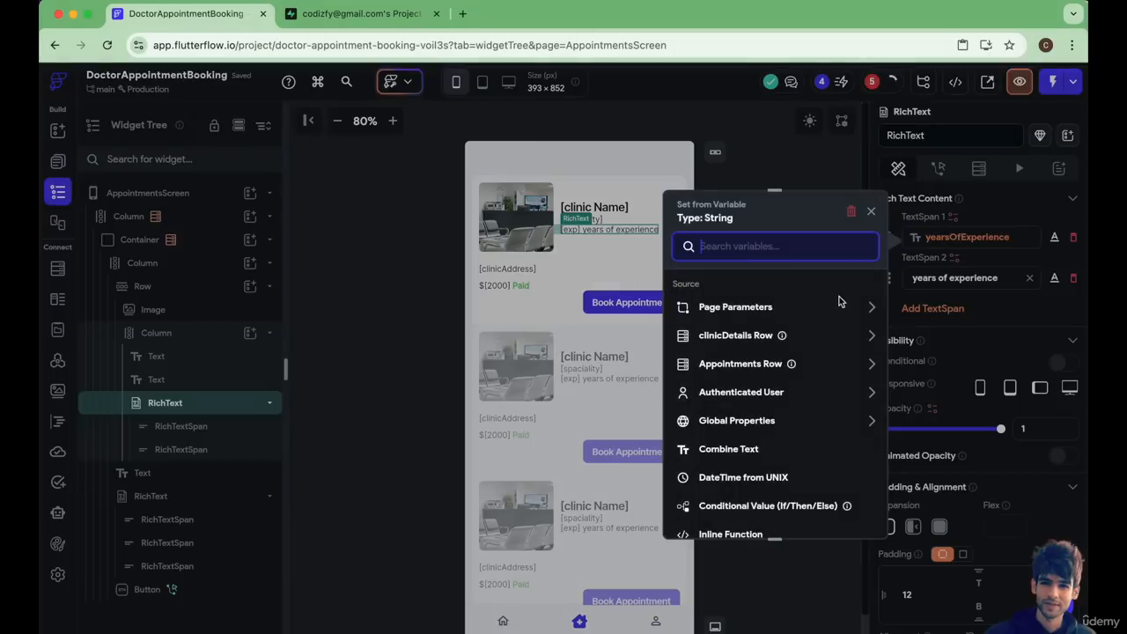
click(735, 335)
scroll(738, 450, down, 1)
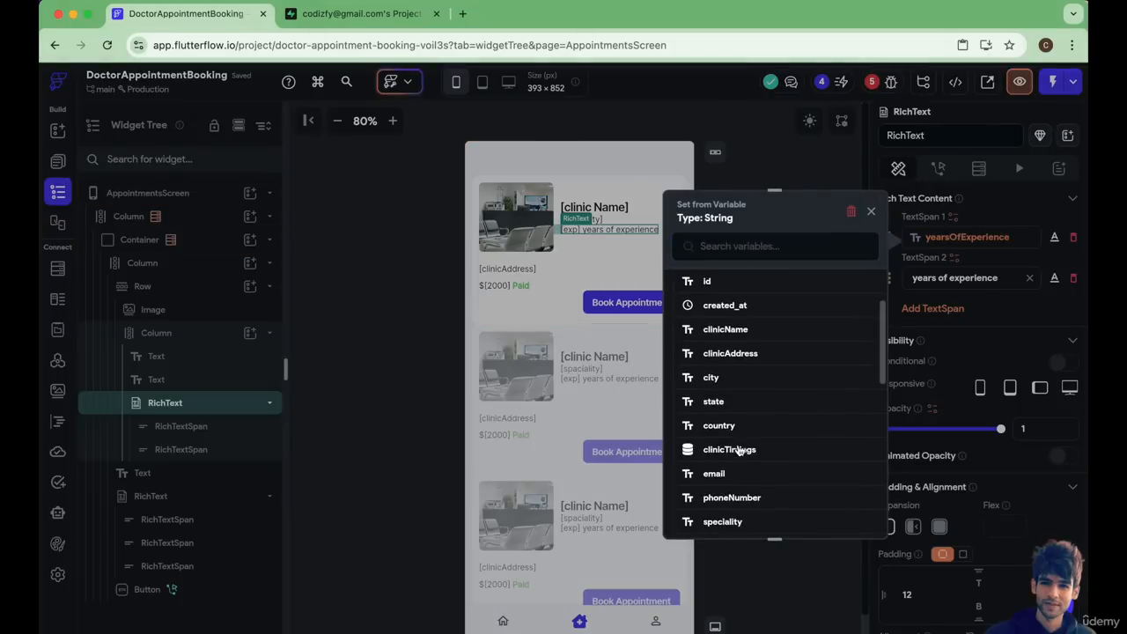
scroll(735, 502, down, 1)
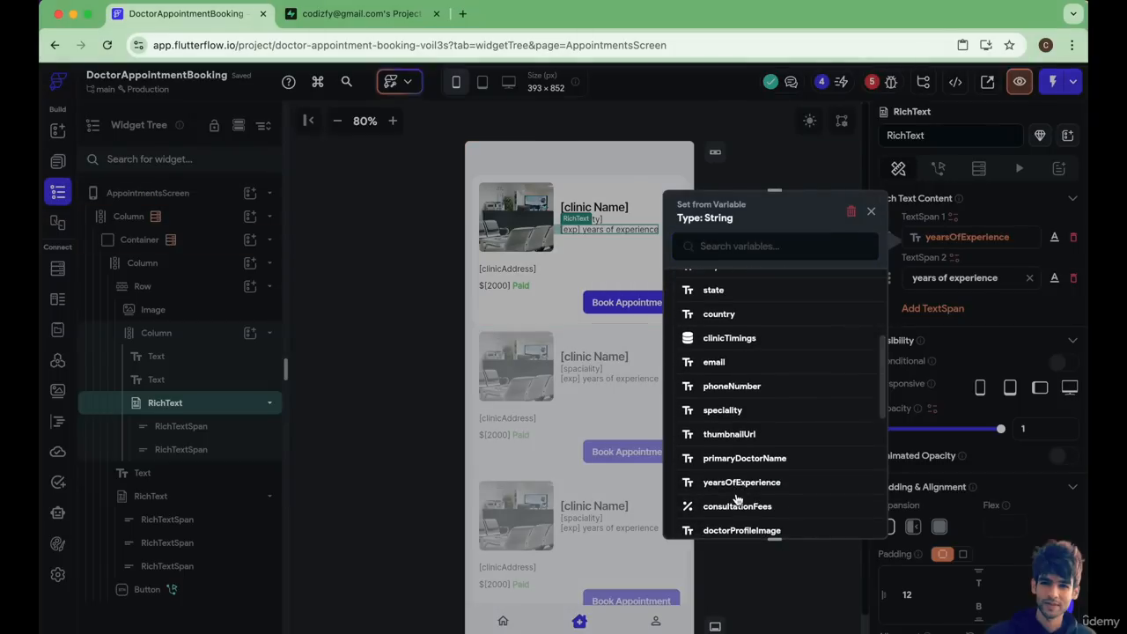
click(742, 486)
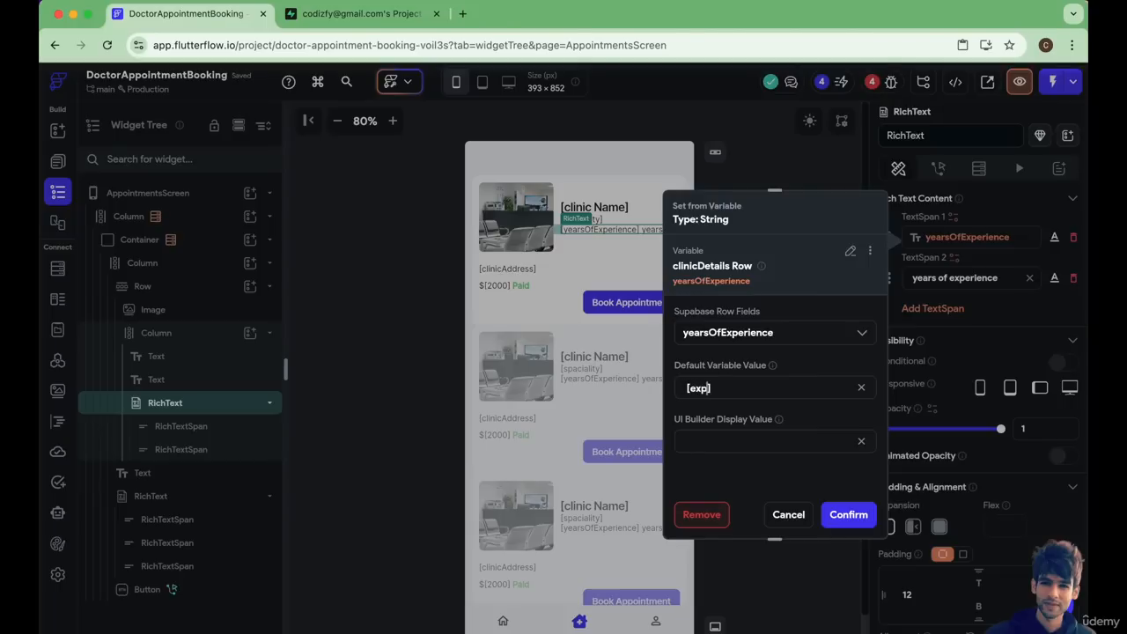
key(super+a)
key(super+c)
click(692, 443)
key(super+v)
click(852, 514)
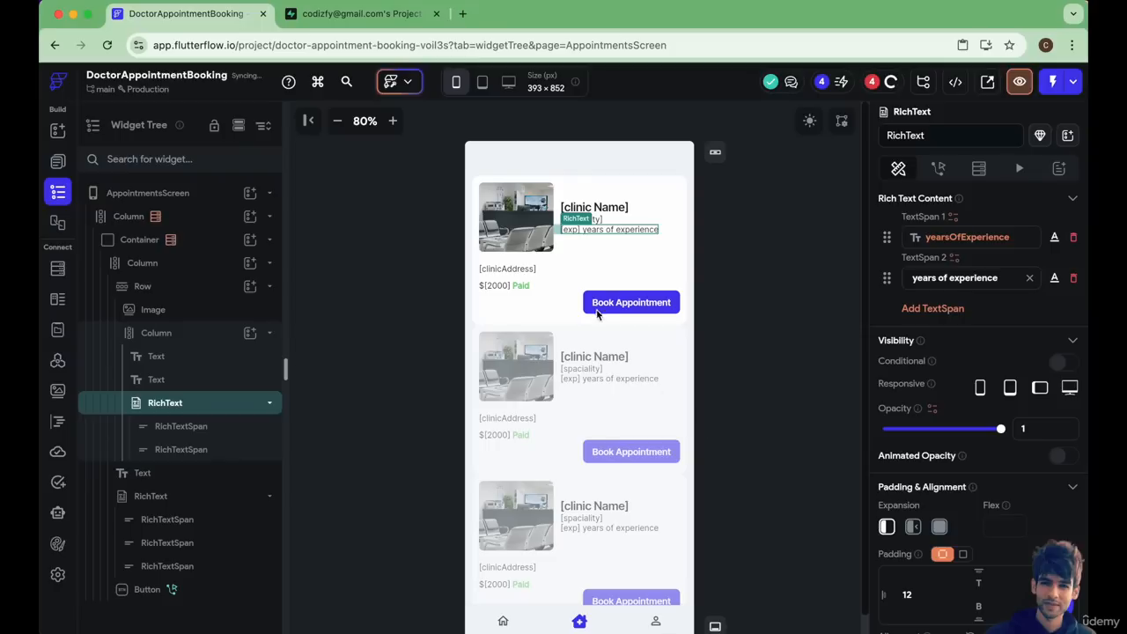
Bind the card's address text to the clinicDetails Row's clinicAddress, with [clinicAddress] as default and UI Builder display value.
click(513, 272)
click(928, 281)
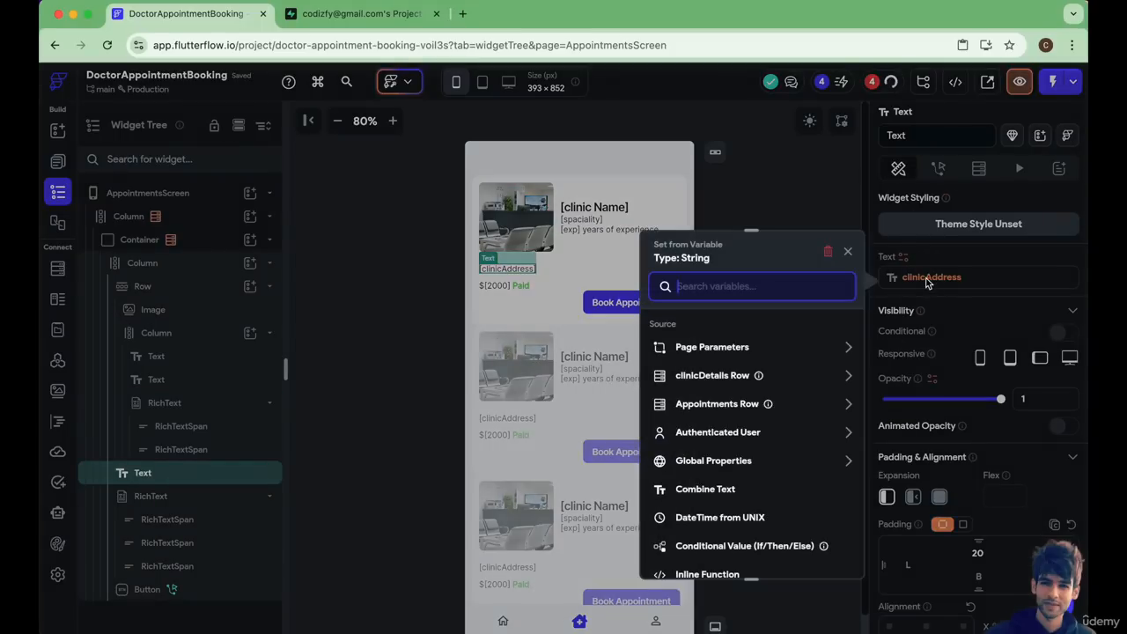
click(753, 374)
scroll(725, 481, down, 1)
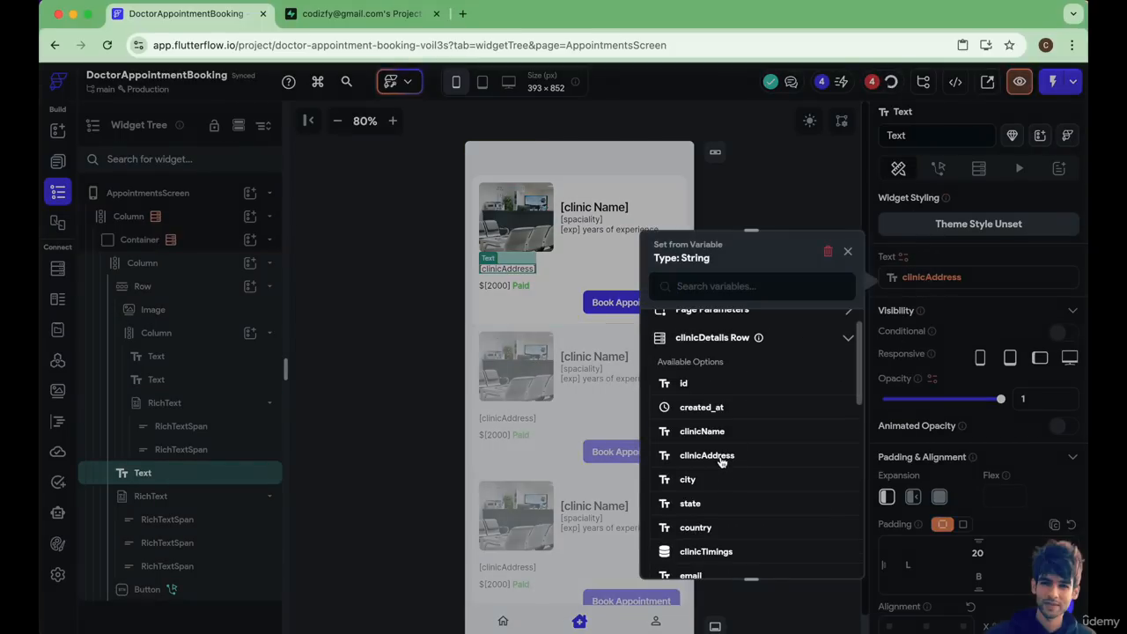
click(707, 456)
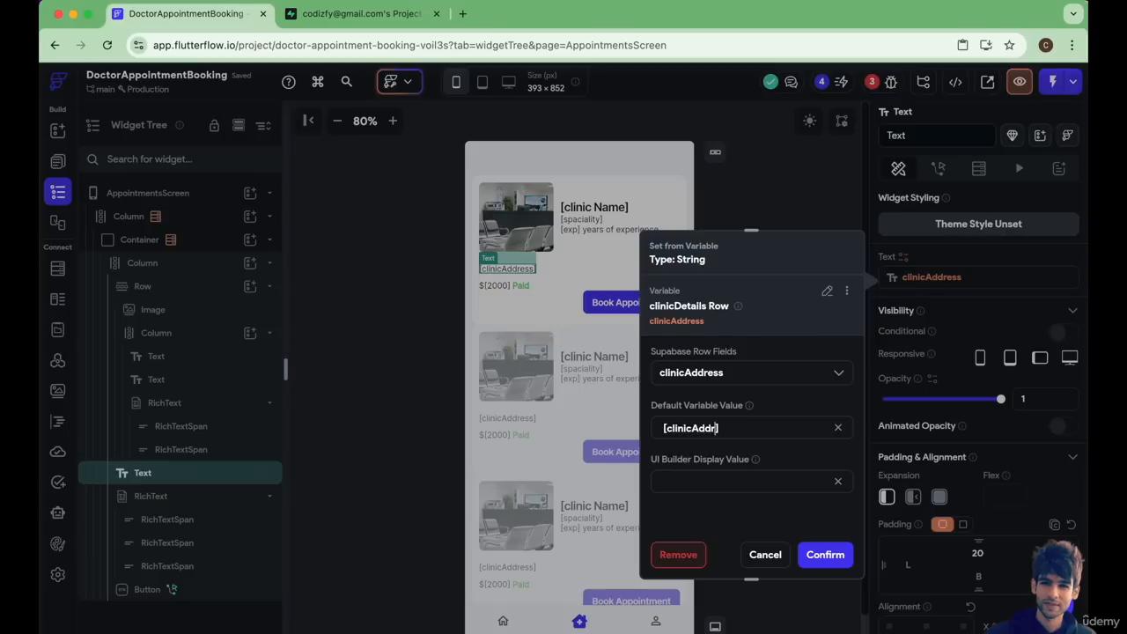
text(ess)
double_click(709, 430)
click(704, 477)
key(super+v)
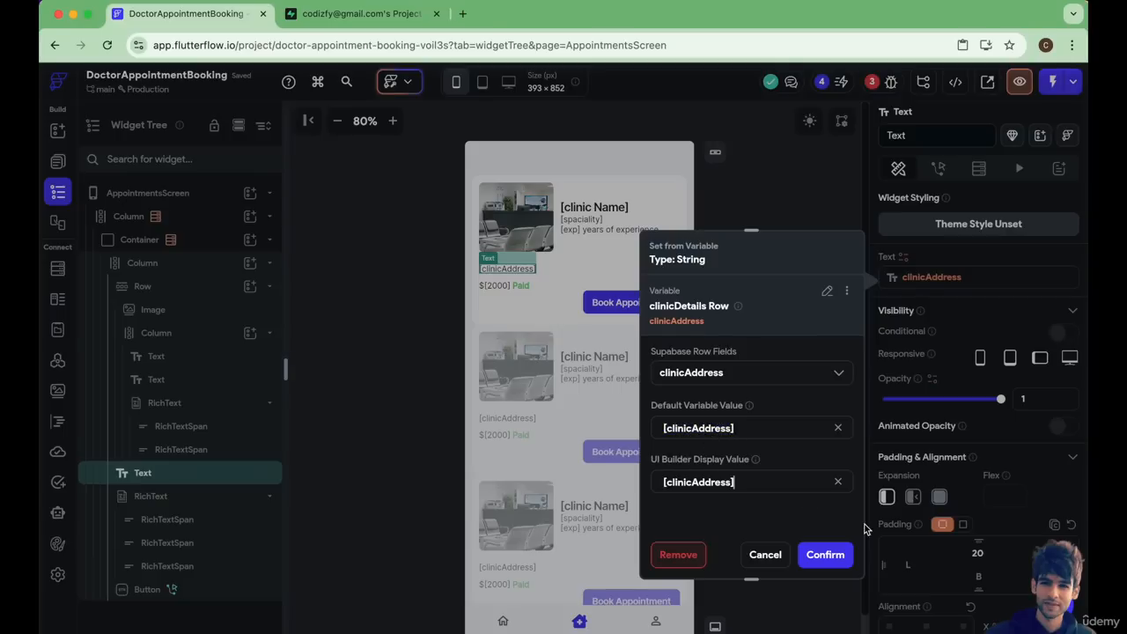
click(825, 555)
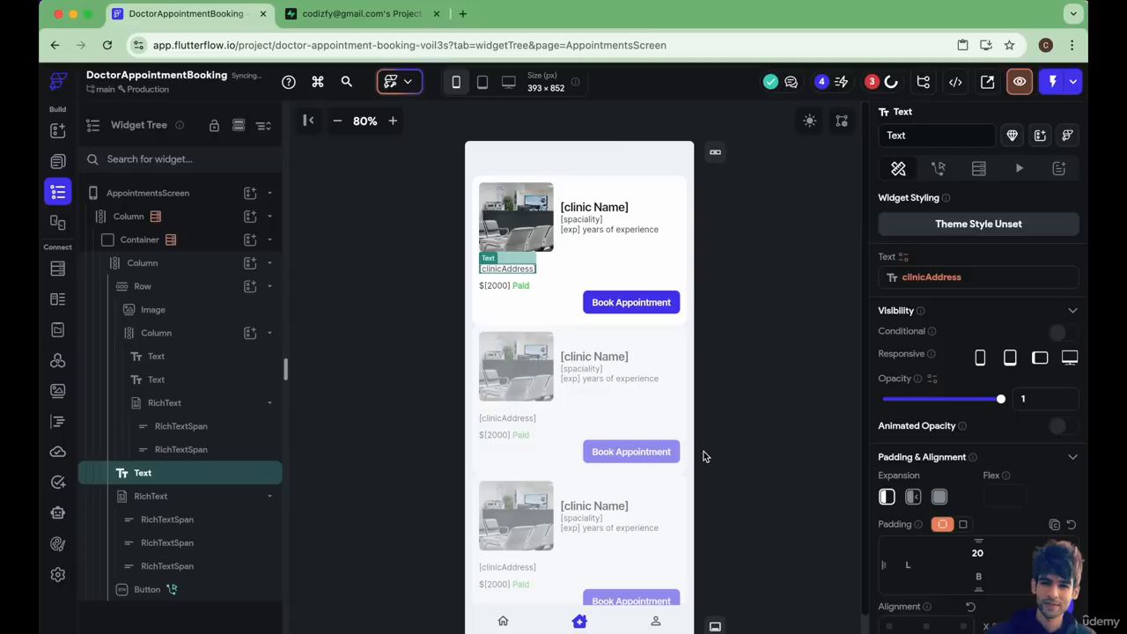
Bind the second TextSpan of the card's fee RichText to the clinicDetails Row's consultationFees field.
click(498, 286)
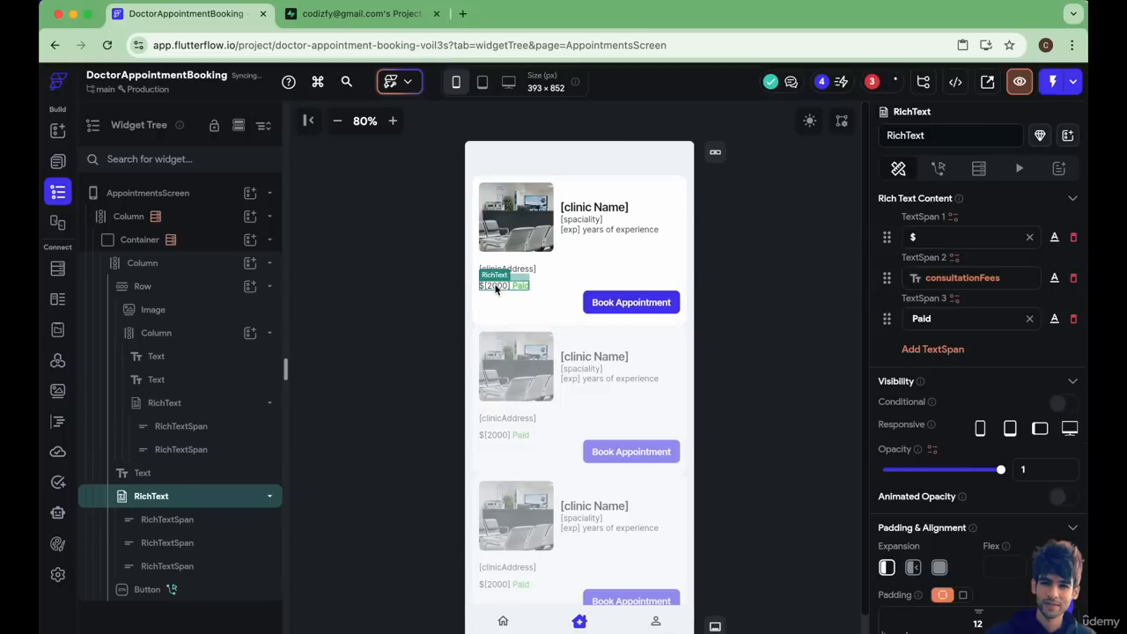
click(945, 280)
click(733, 377)
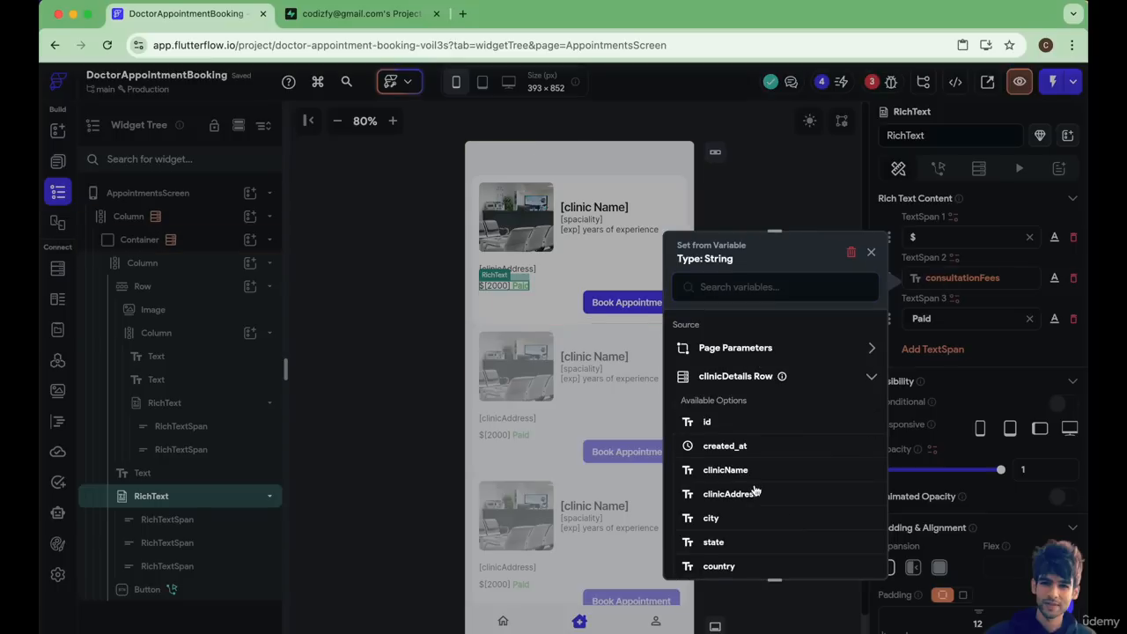
scroll(755, 489, down, 3)
scroll(753, 487, down, 5)
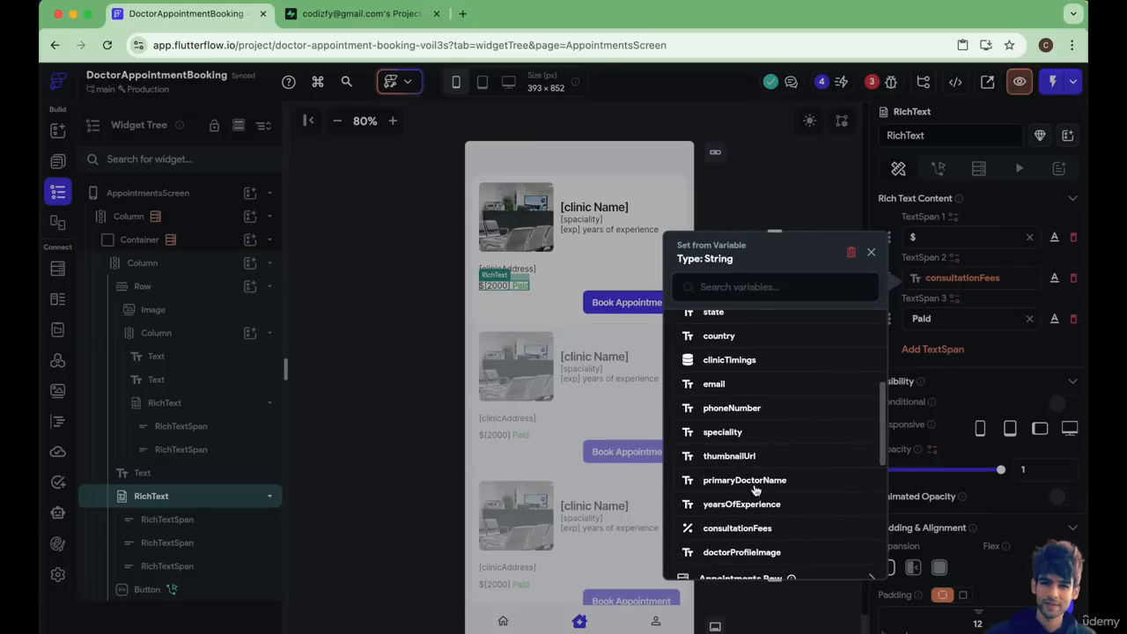
click(738, 473)
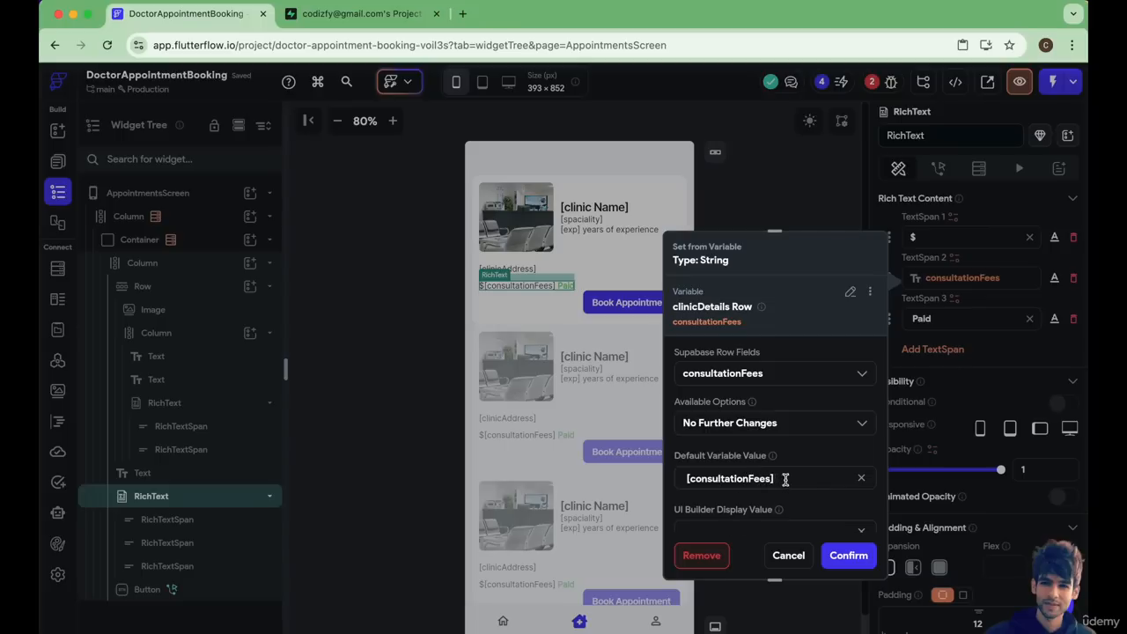
Set the fee TextSpan's default variable value and UI Builder display value to [consultationFees] and confirm the binding.
triple_click(786, 478)
scroll(728, 518, down, 1)
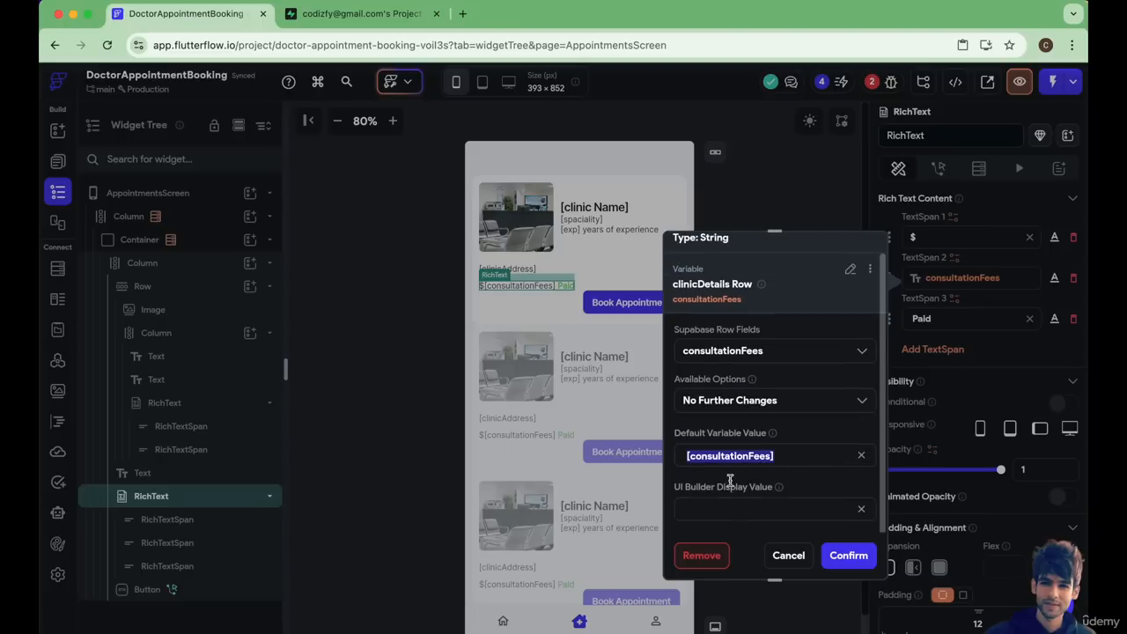
key(ctrl+c)
click(731, 508)
key(ctrl+v)
click(848, 555)
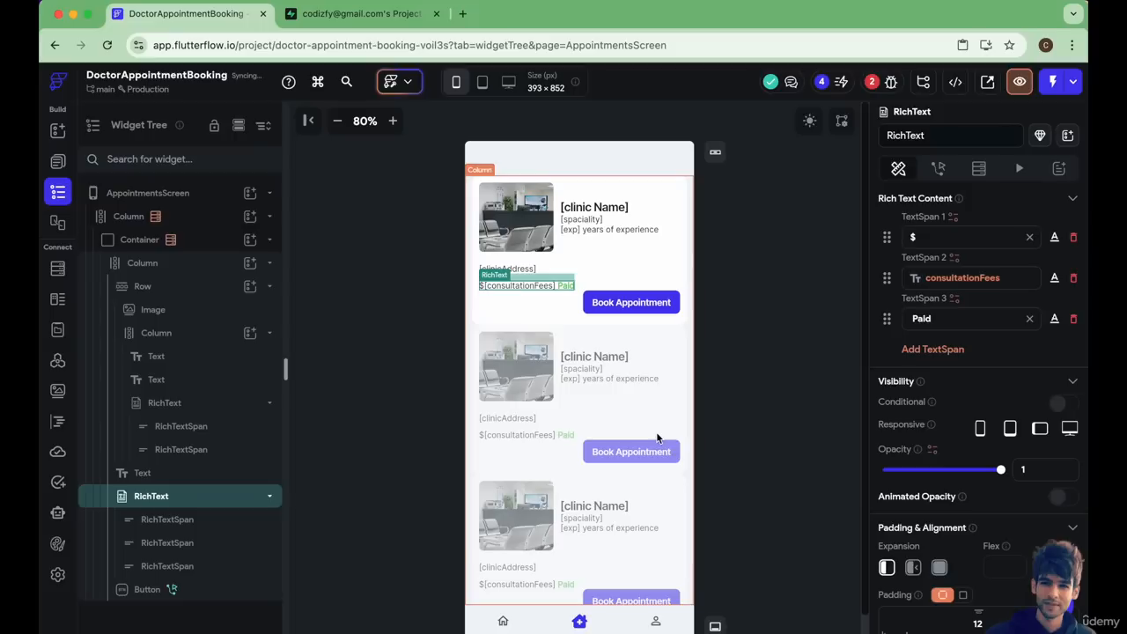
Add a Text widget to the card's Column and place it directly below the clinic address text.
click(496, 299)
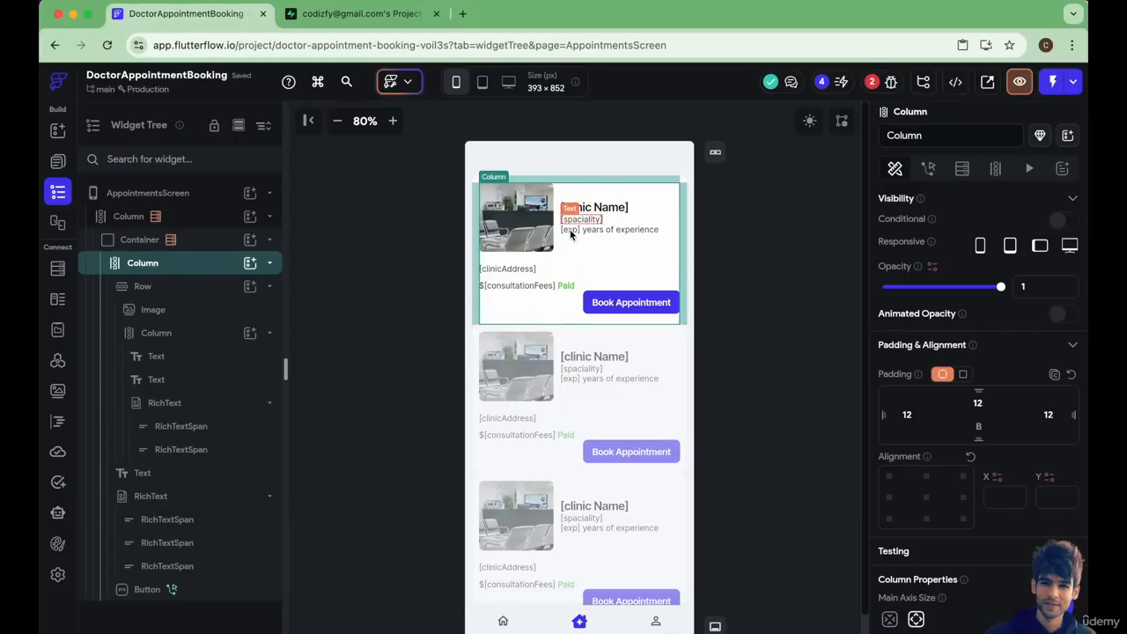
click(250, 269)
click(322, 350)
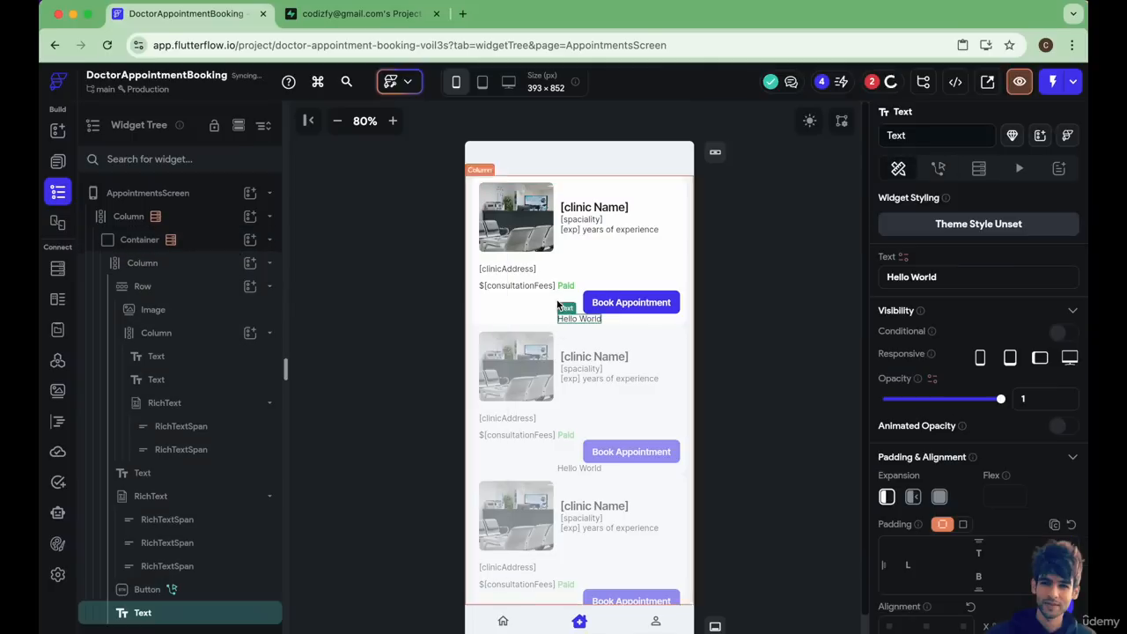
click(268, 500)
drag(127, 543, 121, 481)
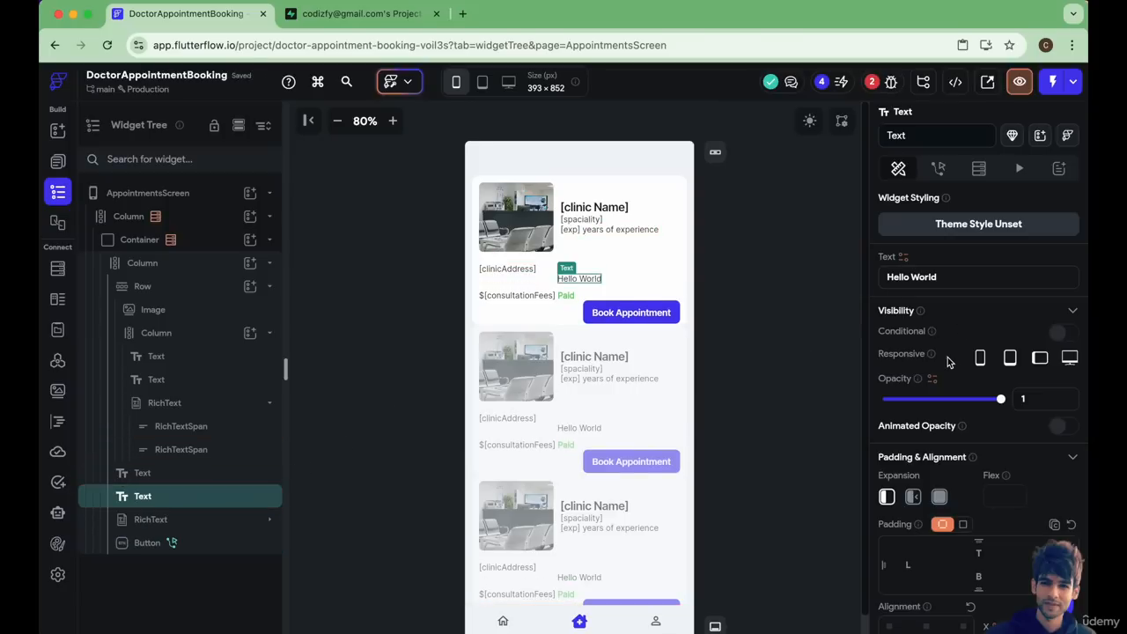
Align the new Hello World text to the card's left and set its top padding to 12.
scroll(903, 517, down, 3)
click(889, 530)
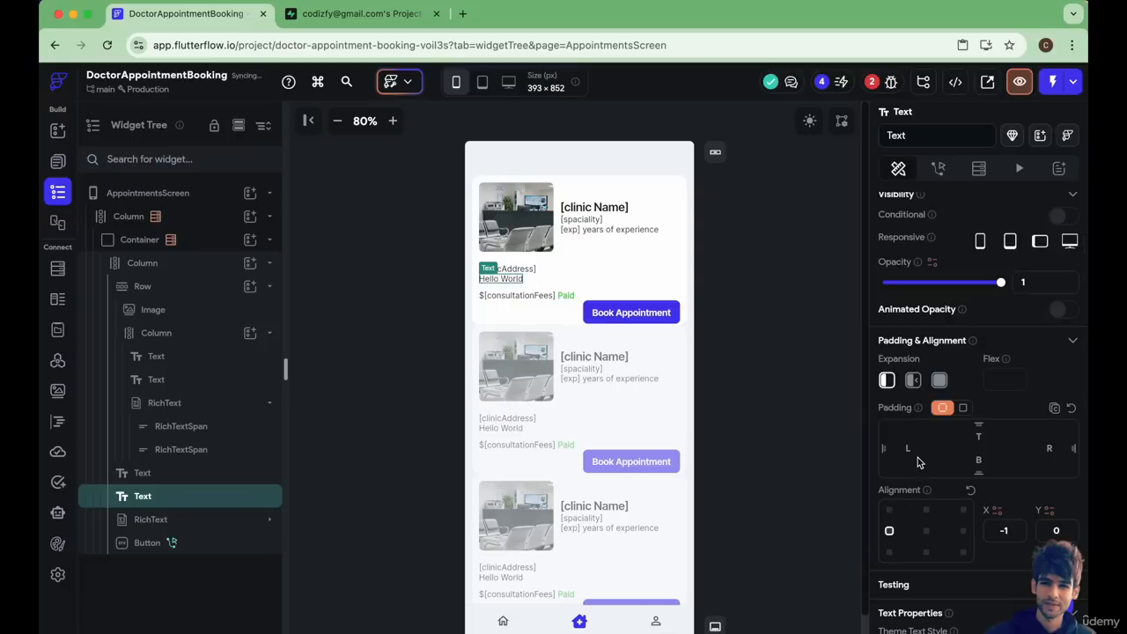
click(979, 436)
text(12)
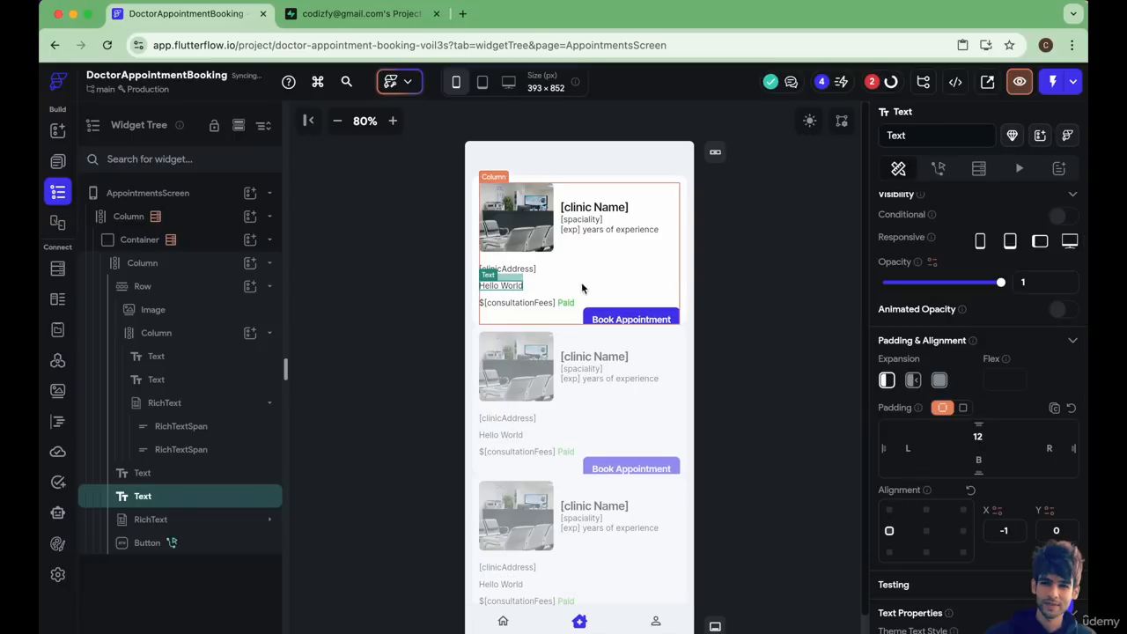
click(439, 345)
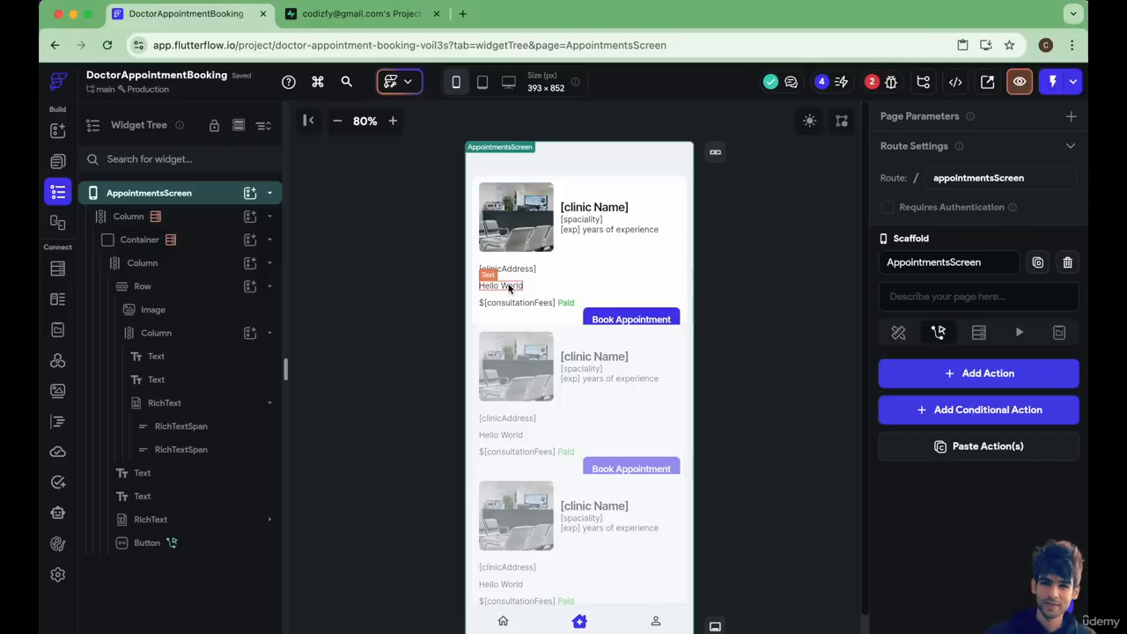
Bind the new text below the clinic address to the Appointments Row's fromTime field.
click(519, 286)
scroll(924, 317, up, 3)
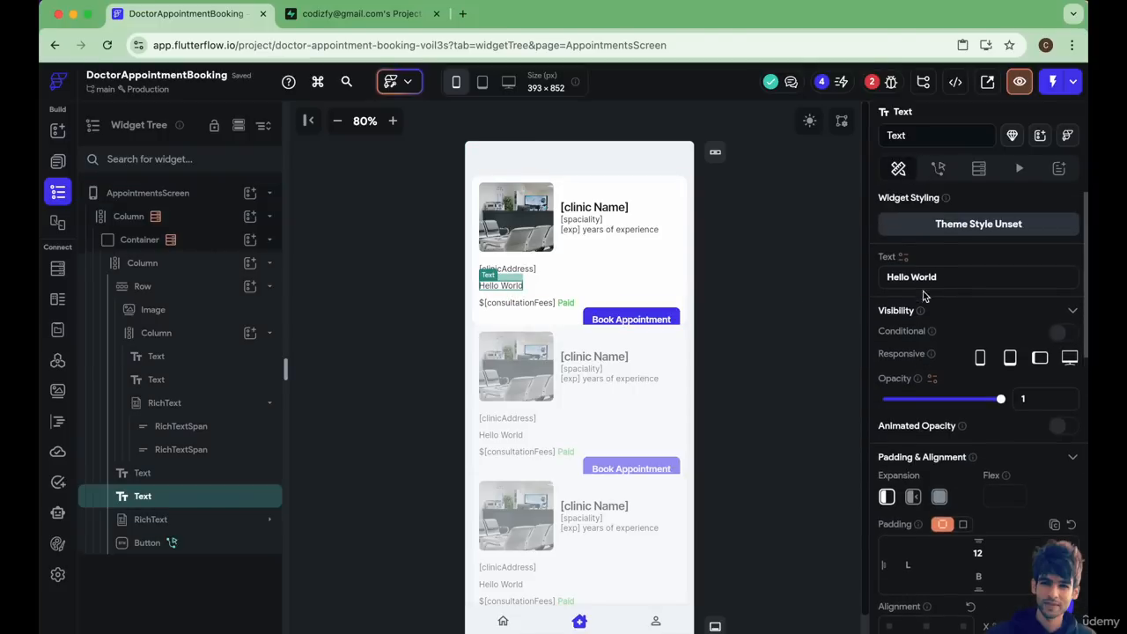
click(904, 260)
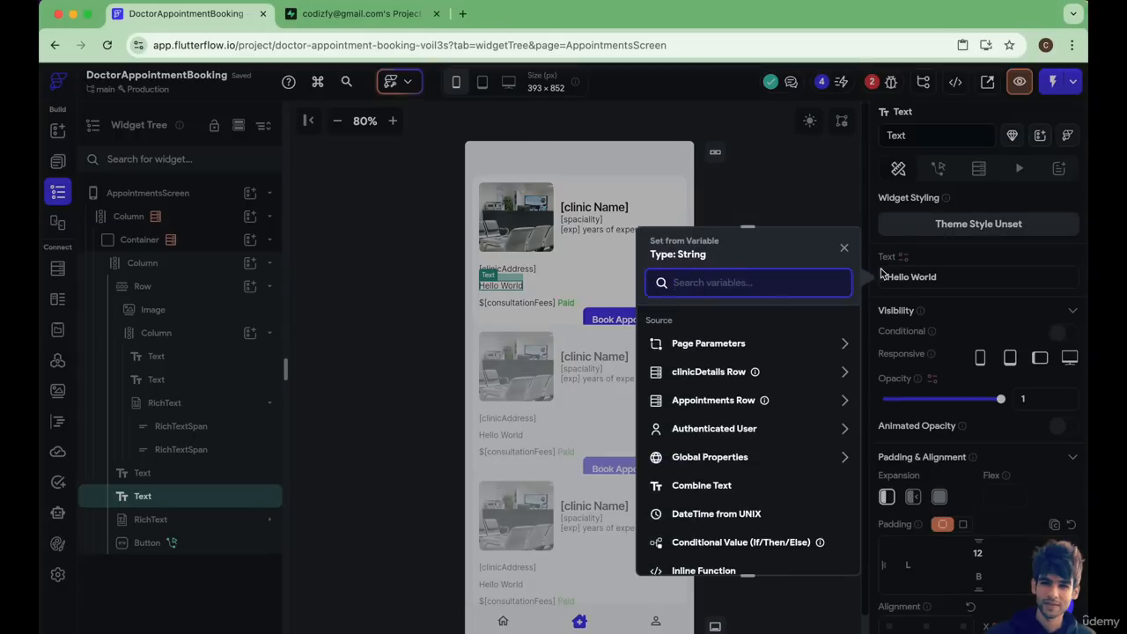
click(701, 402)
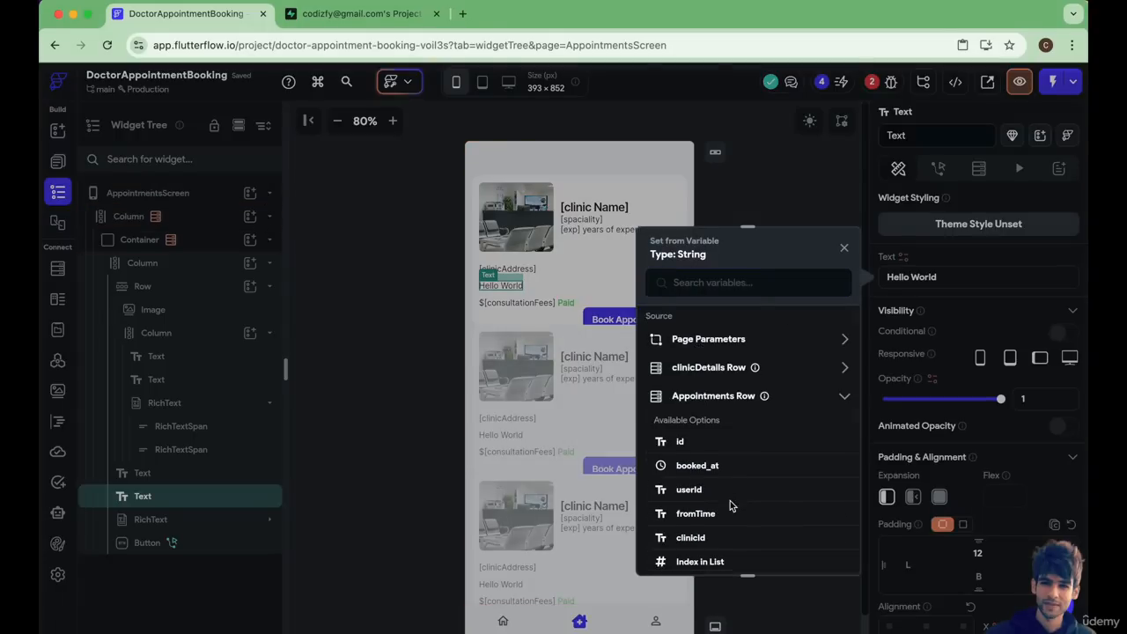
scroll(730, 502, down, 2)
click(697, 445)
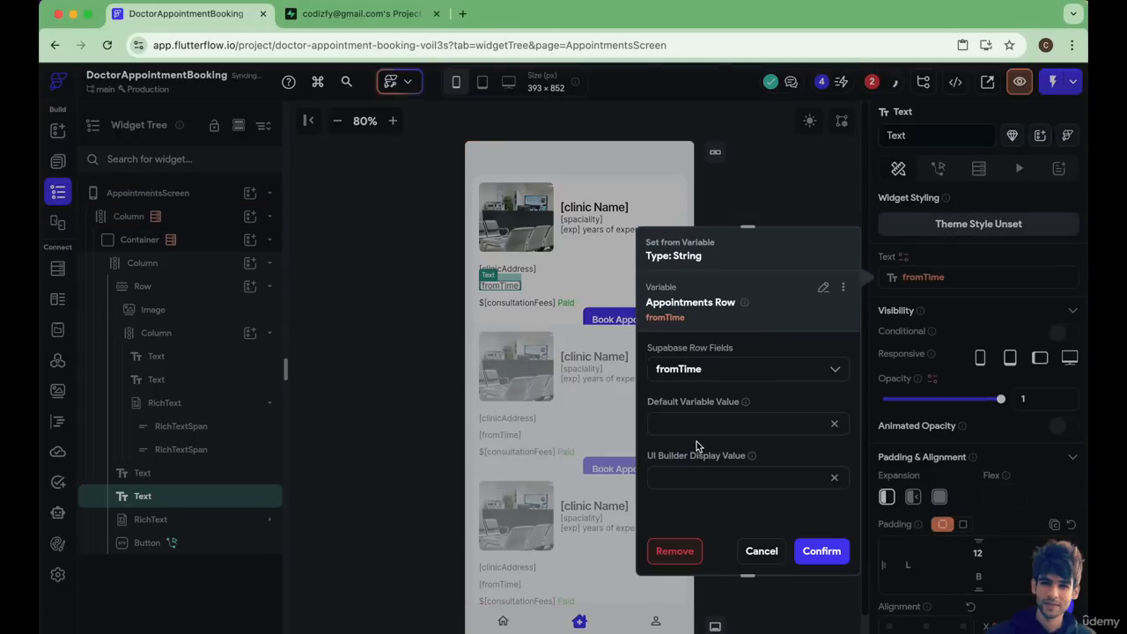
Set the appointment time text's default variable value and UI Builder display value to [fromTime] and confirm the binding.
click(711, 368)
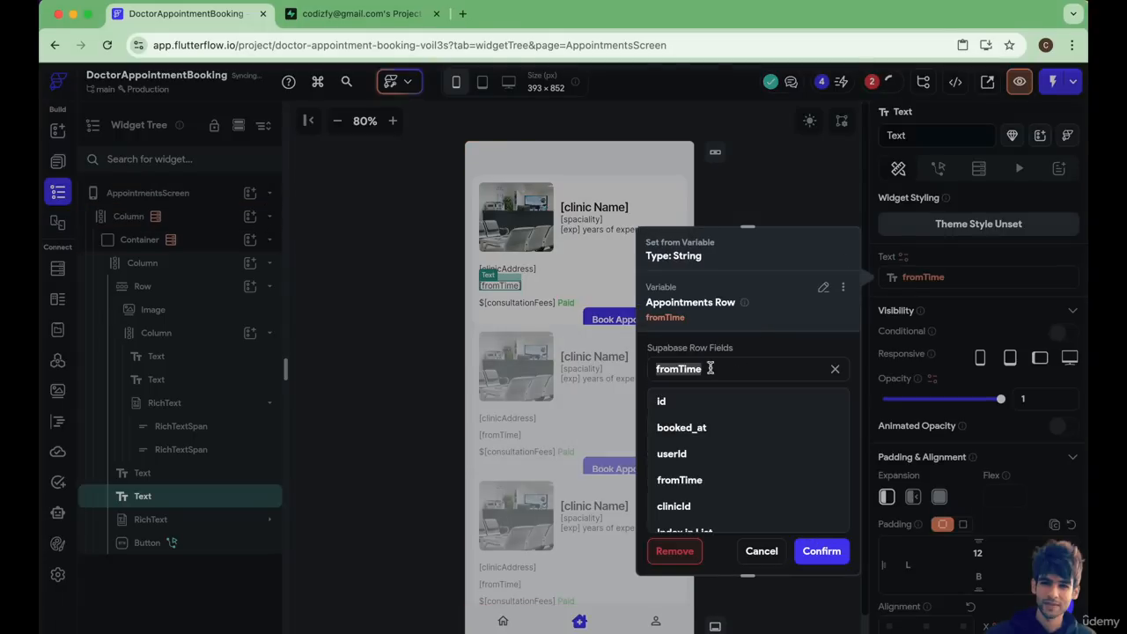
click(637, 396)
click(682, 422)
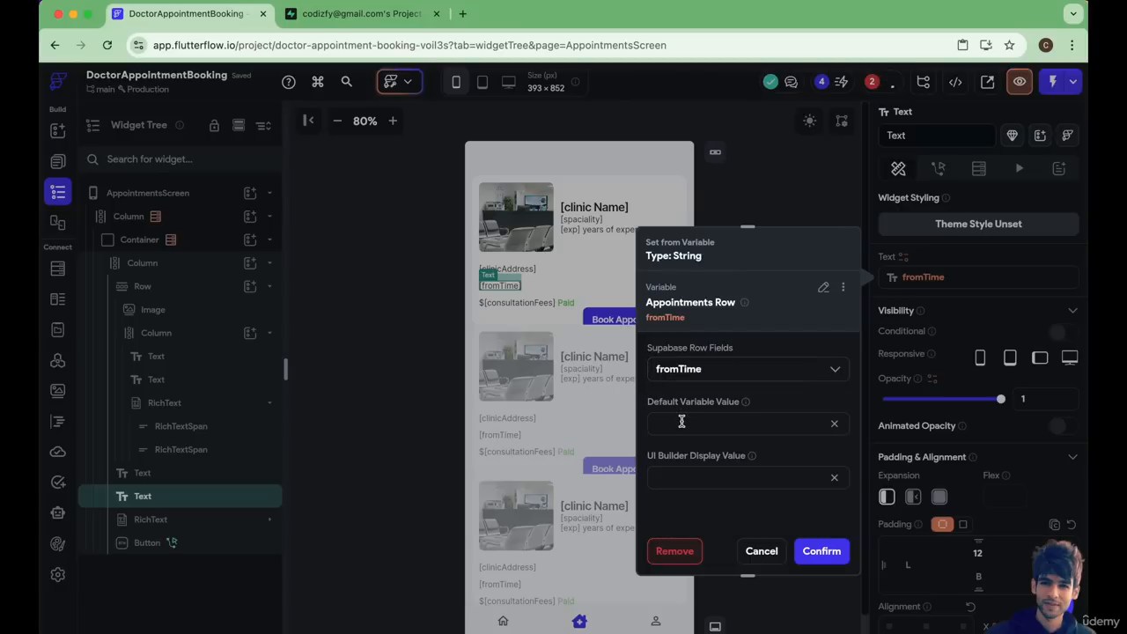
text([])
key(Left)
key(super+v)
key(super+v)
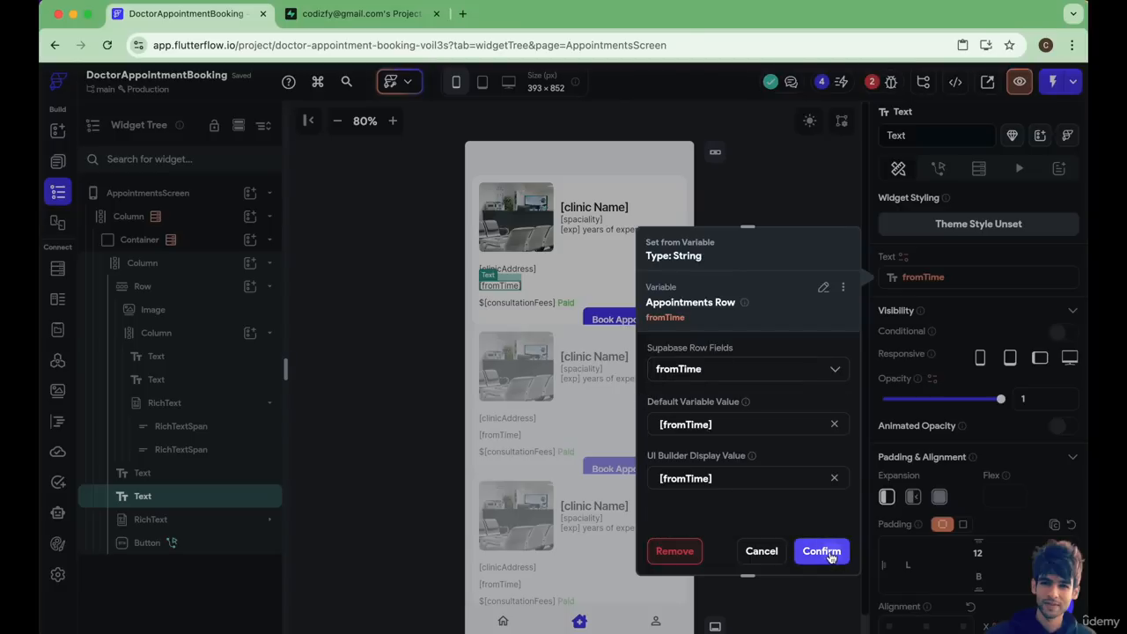
click(826, 551)
Delete the Book Appointment button from the appointment card.
click(614, 317)
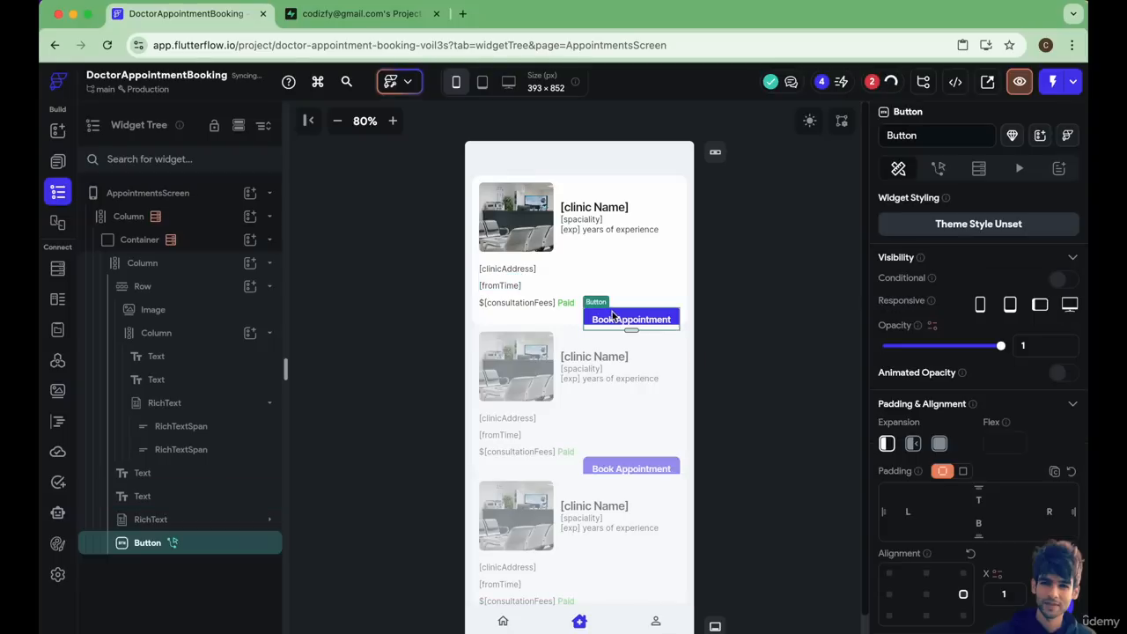
right_click(186, 549)
click(371, 355)
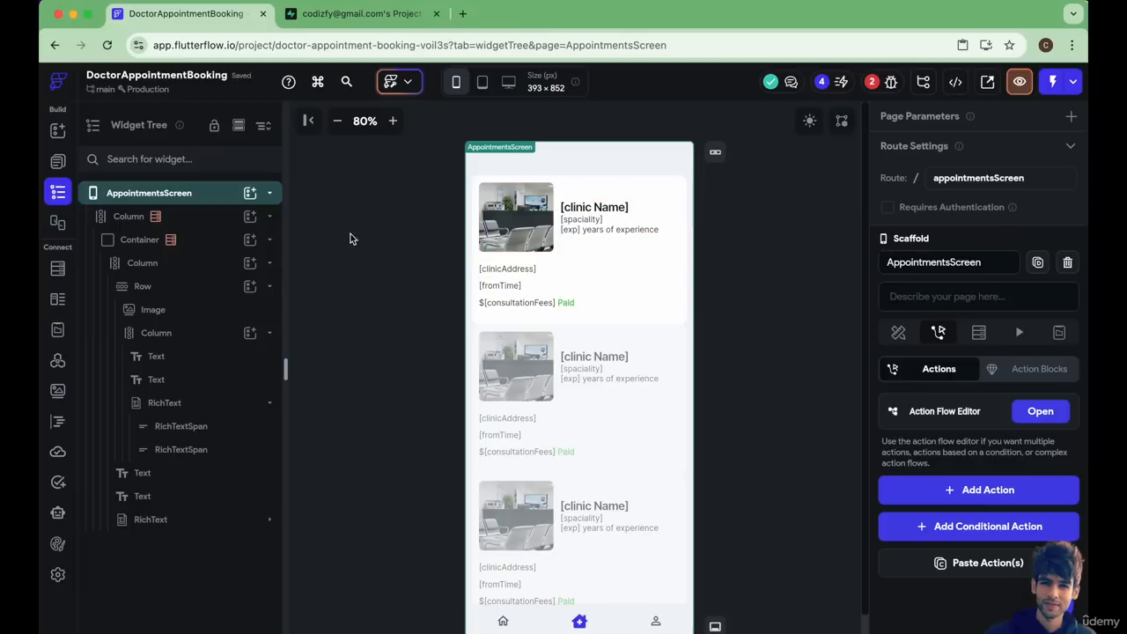
click(199, 249)
click(212, 217)
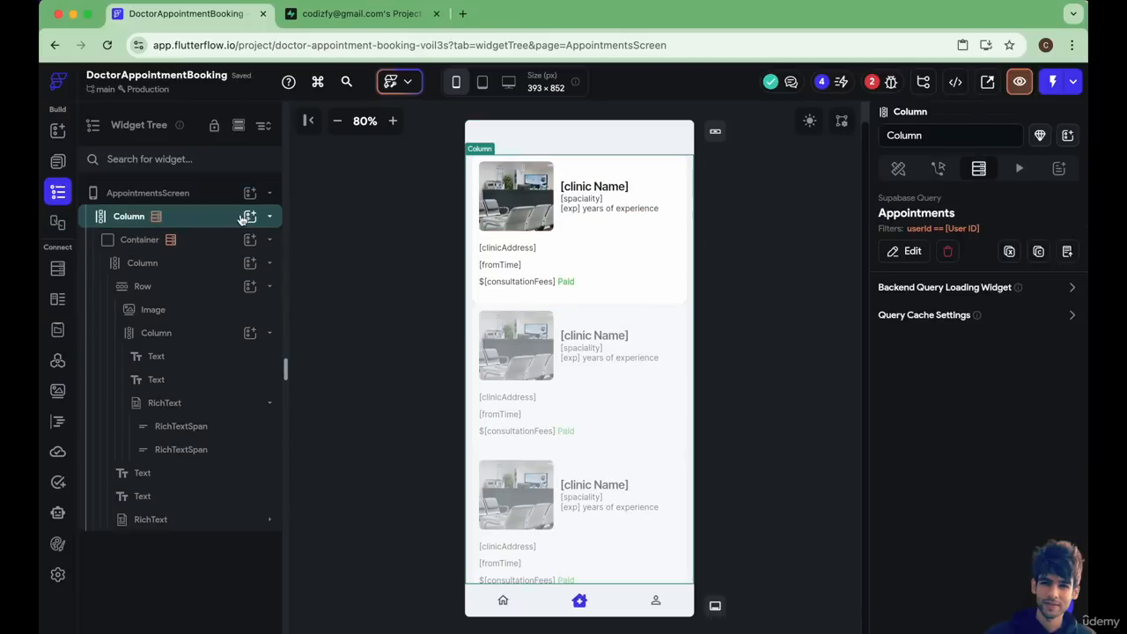
click(248, 218)
click(322, 294)
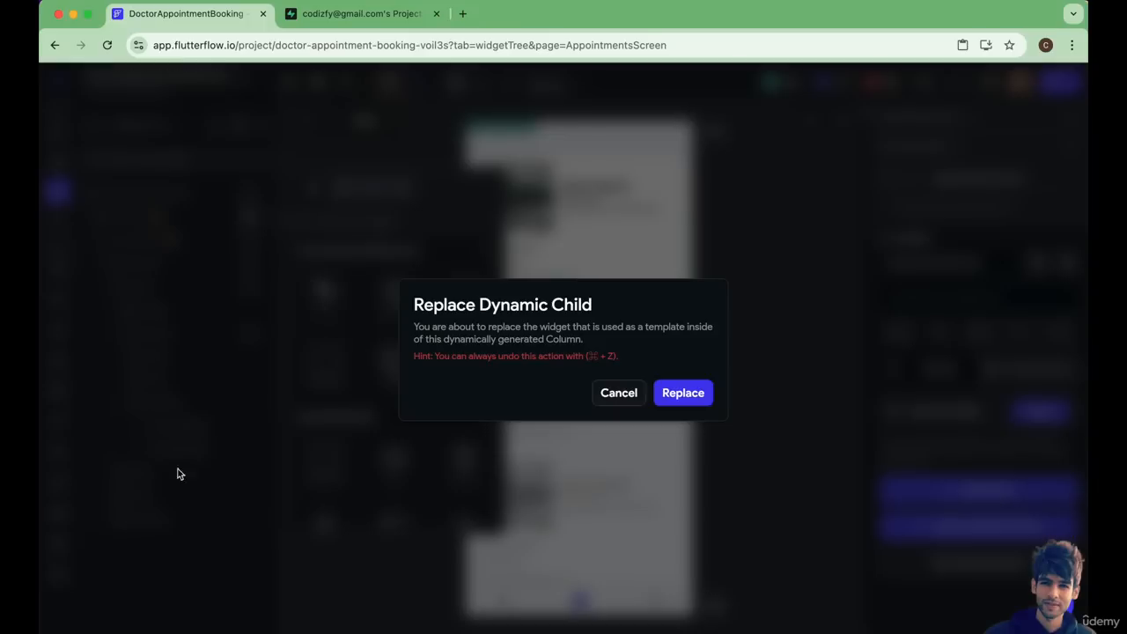
click(618, 394)
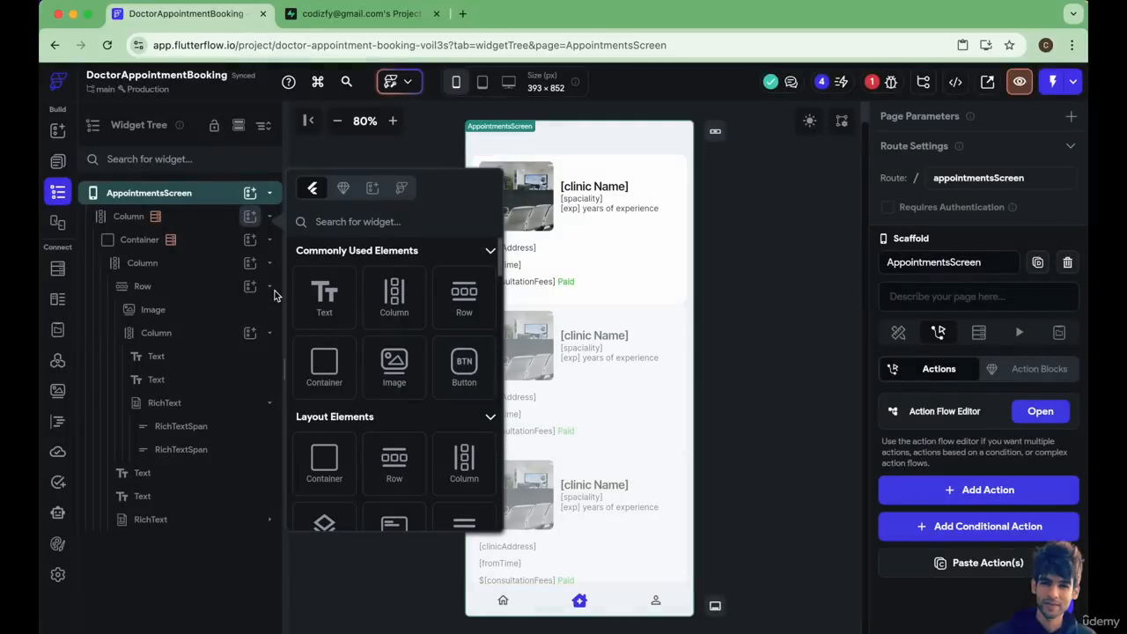
click(186, 206)
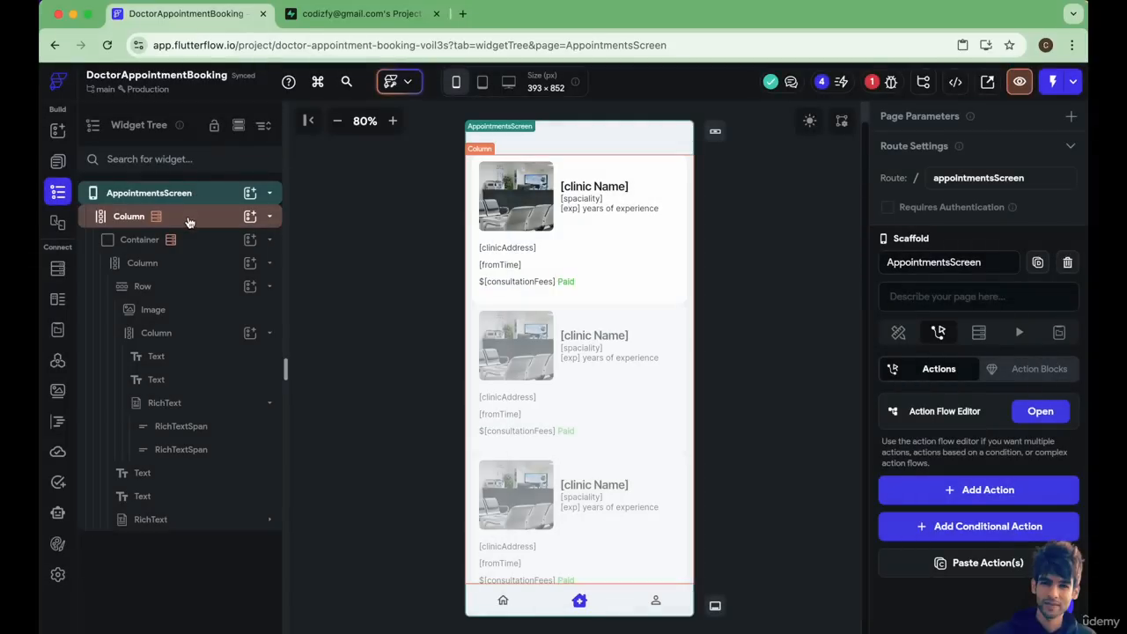
Wrap the Column that holds the Appointments query in a new Column.
click(188, 222)
right_click(188, 221)
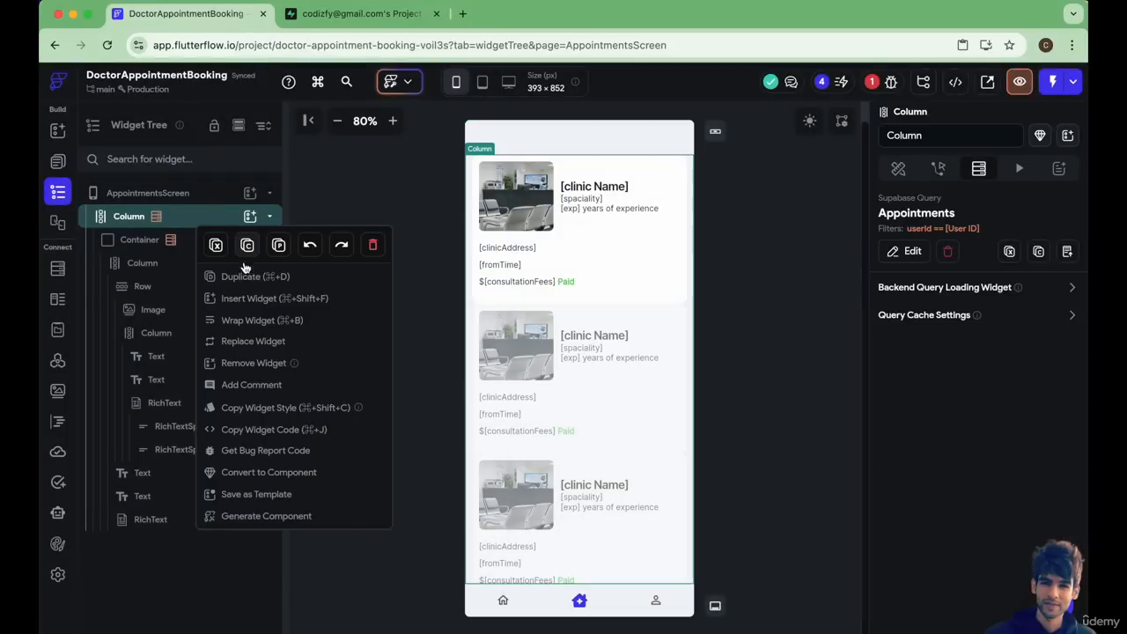
click(246, 324)
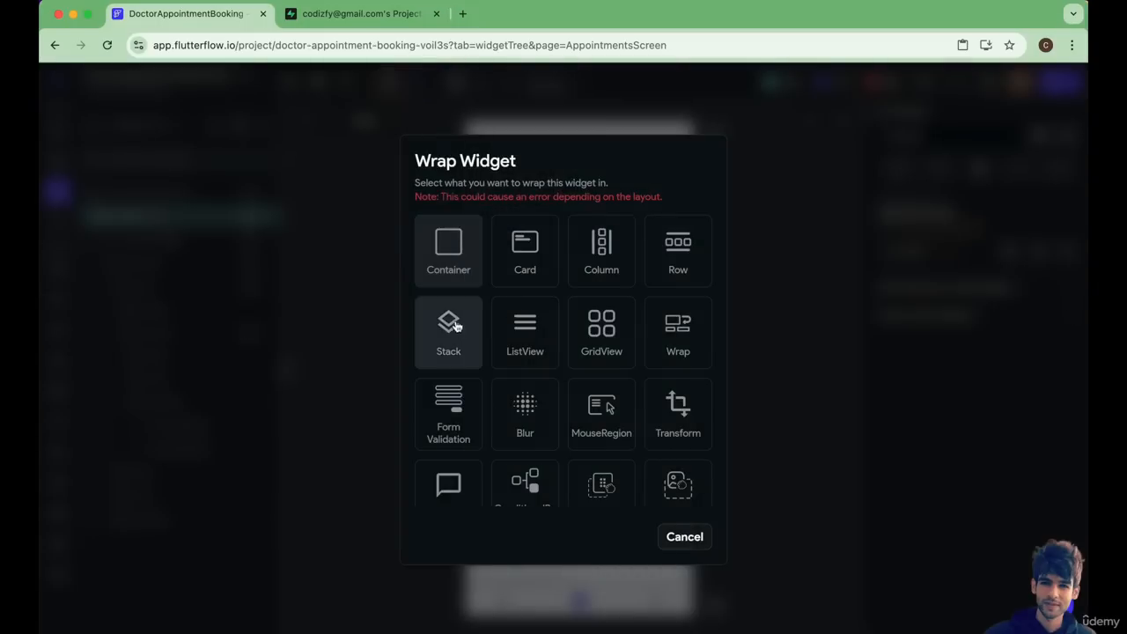
click(599, 260)
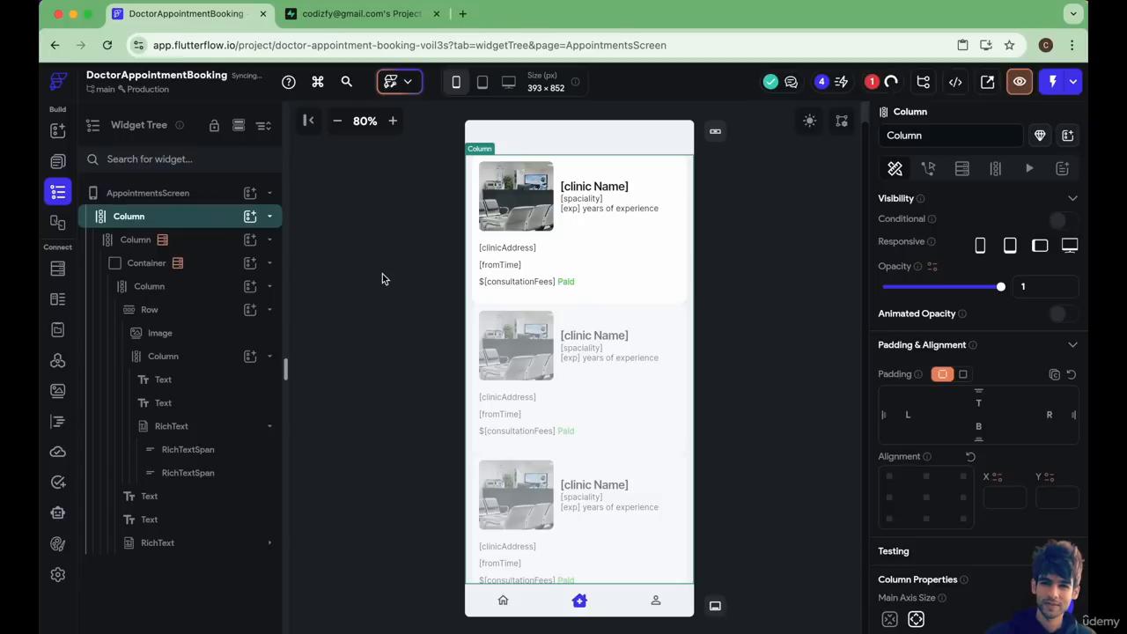
Add a Text widget to the new outer Column and move it above the appointments list Column.
click(173, 220)
click(250, 216)
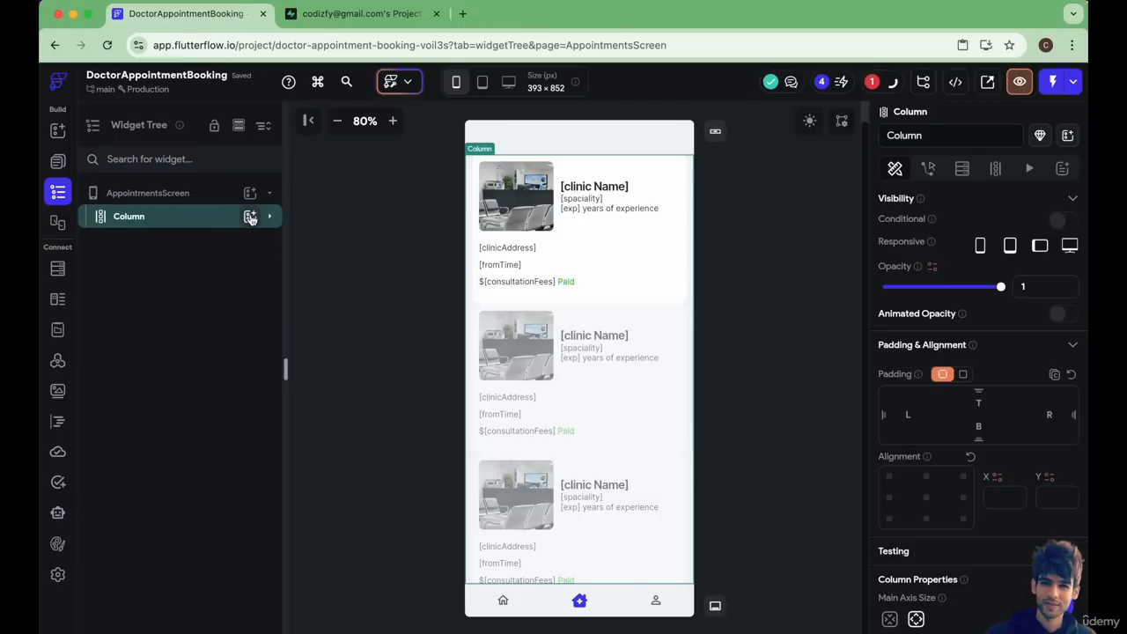
click(323, 290)
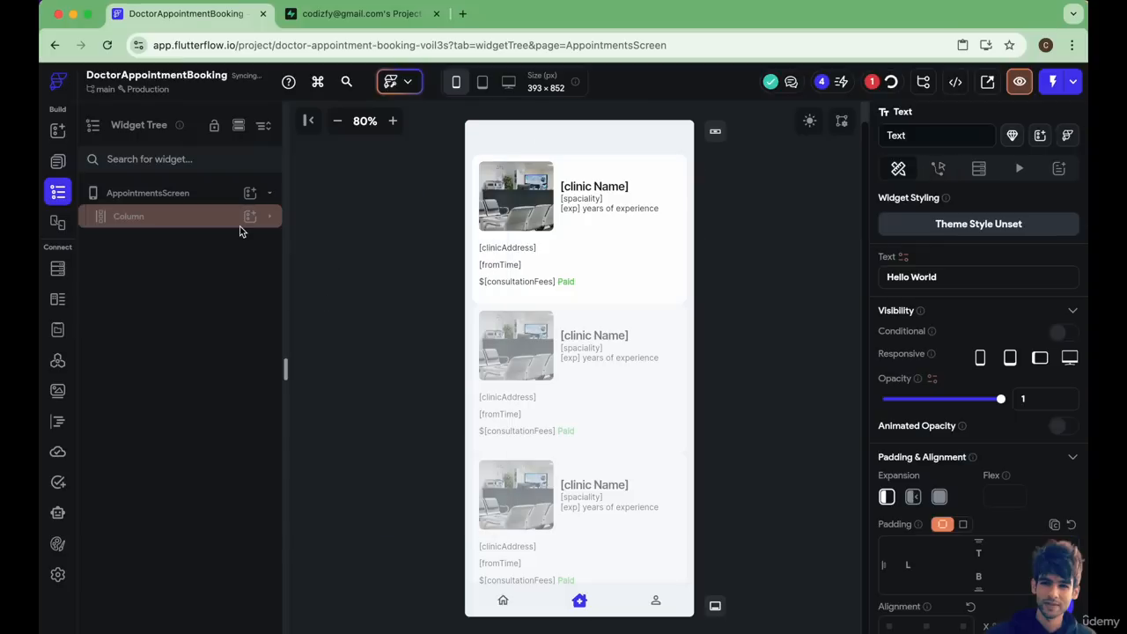
click(130, 568)
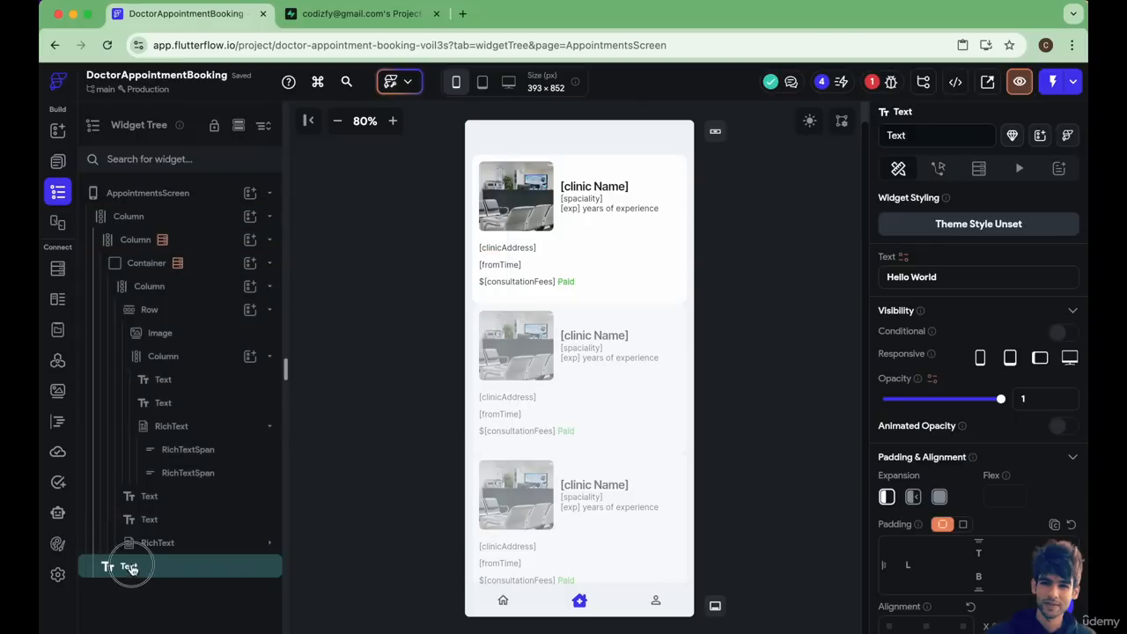
drag(131, 568, 209, 219)
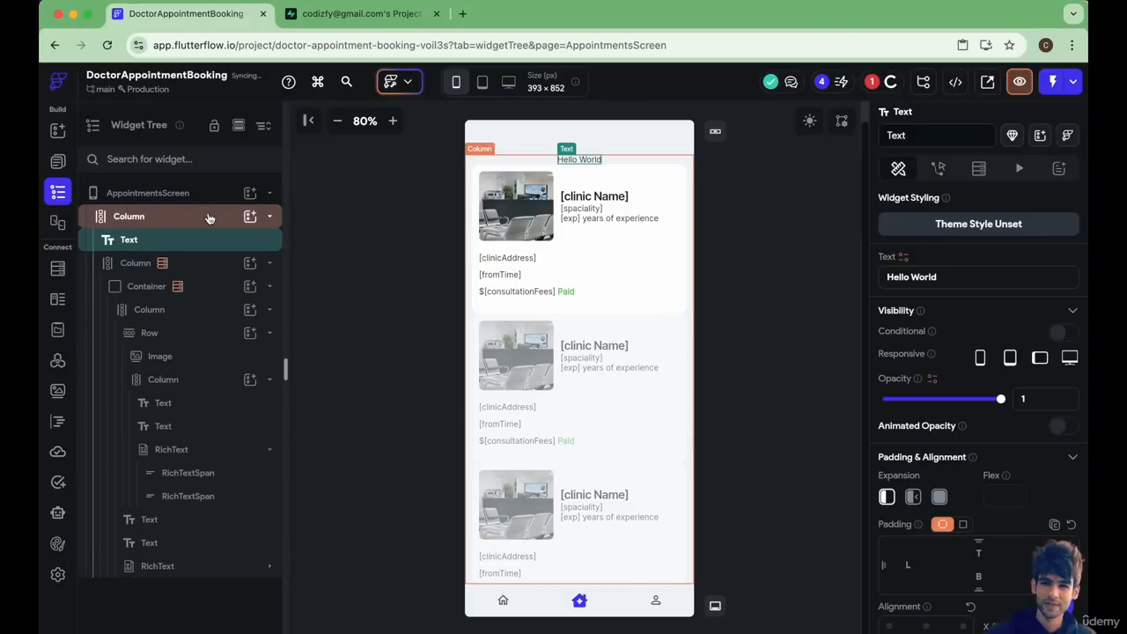
Set the heading text above the appointments list to "Appointments".
click(931, 277)
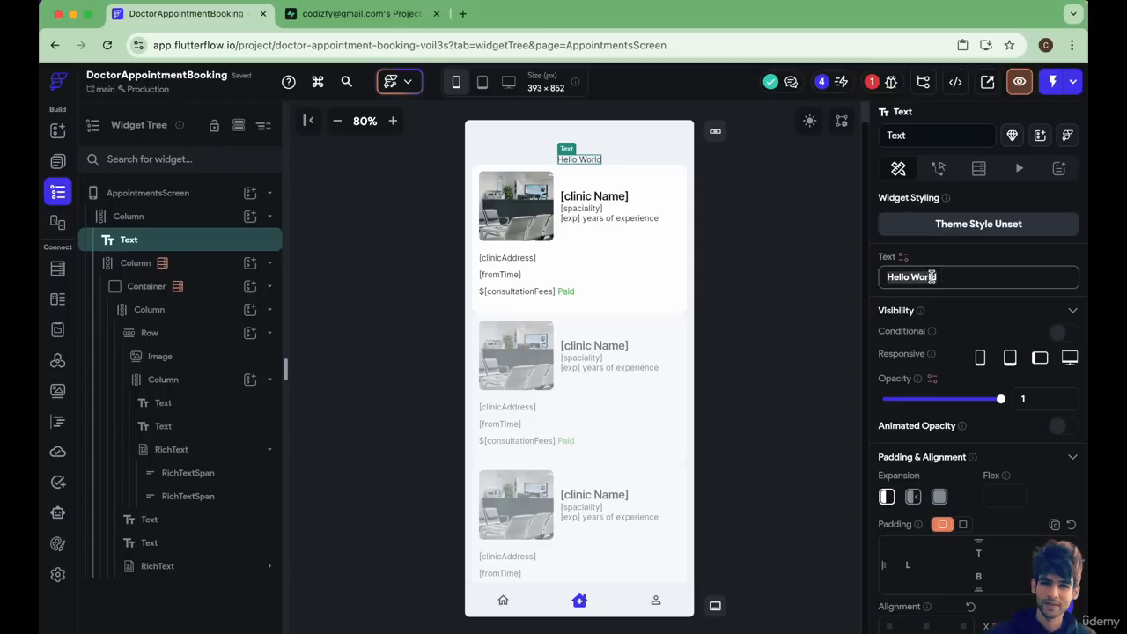
text(Appointments)
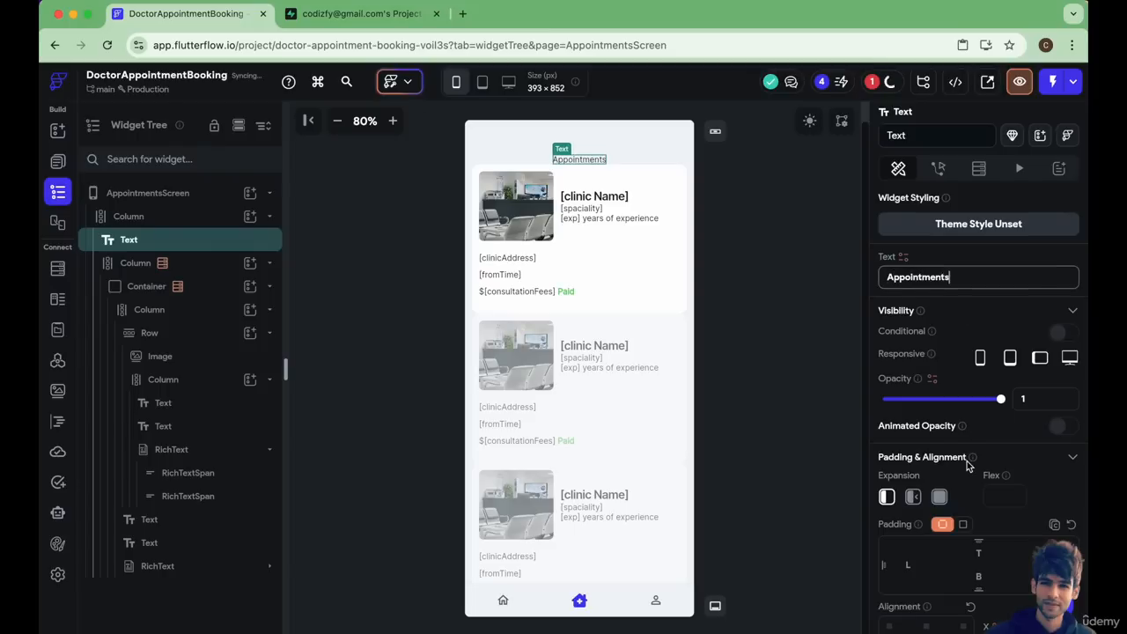
scroll(966, 465, down, 8)
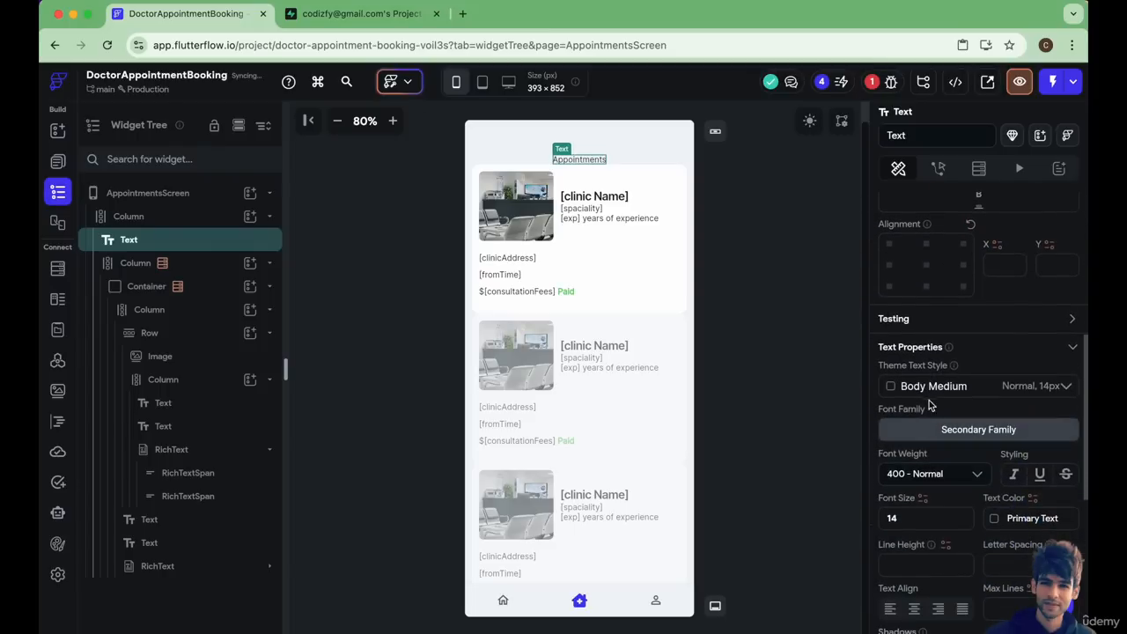
Apply the Headline Large theme text style to the Appointments heading and set its alignment to X -1, Y 0.
click(931, 392)
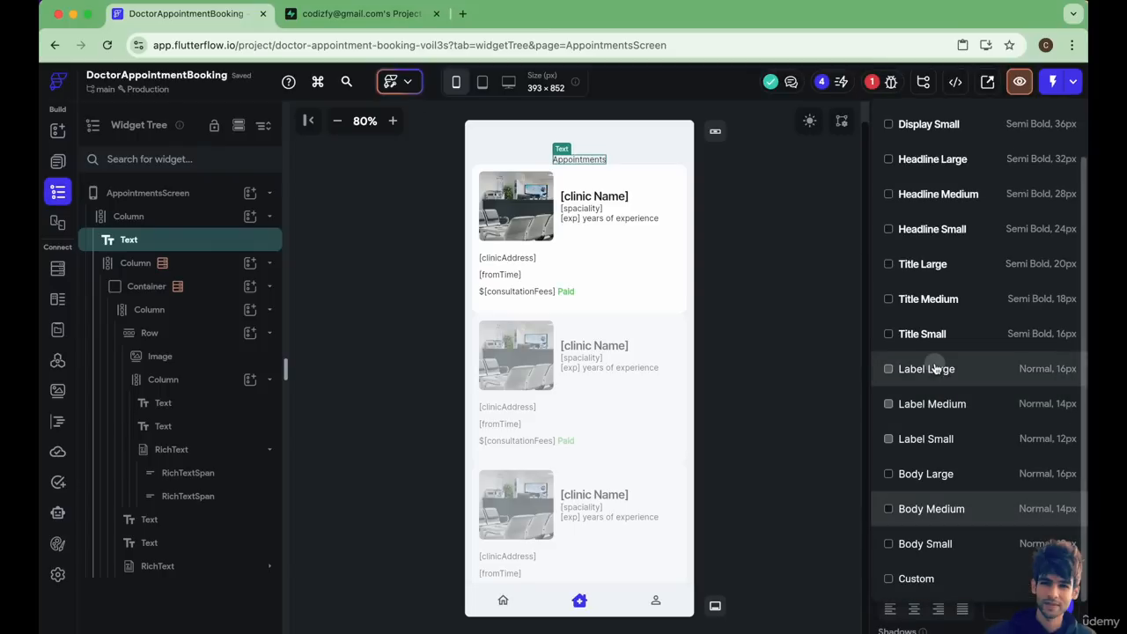
click(936, 368)
click(925, 384)
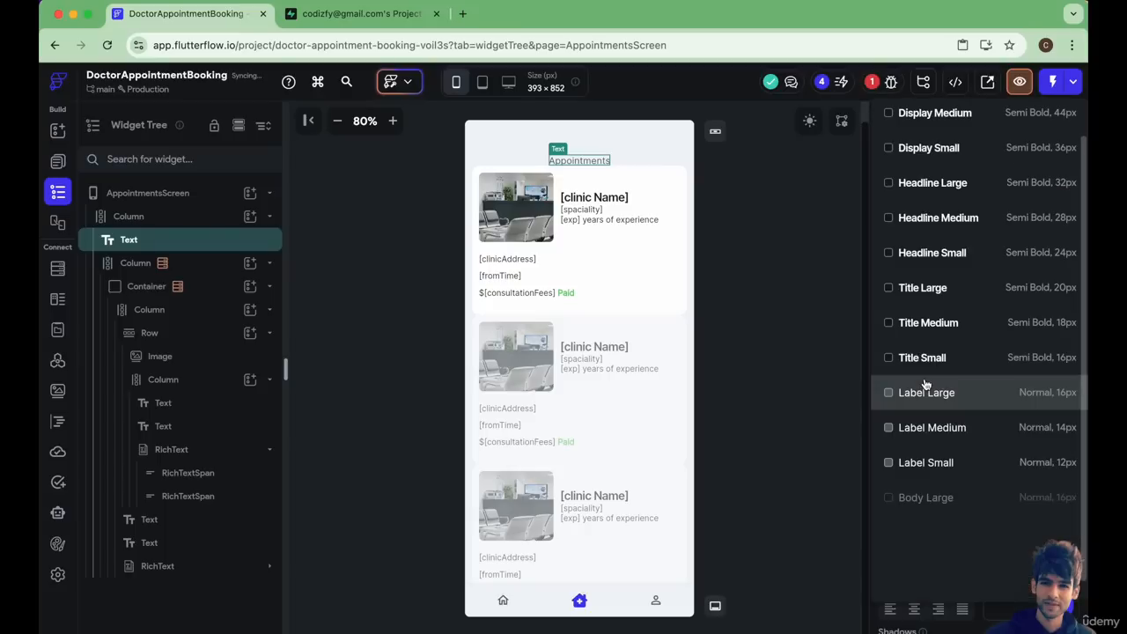
click(932, 187)
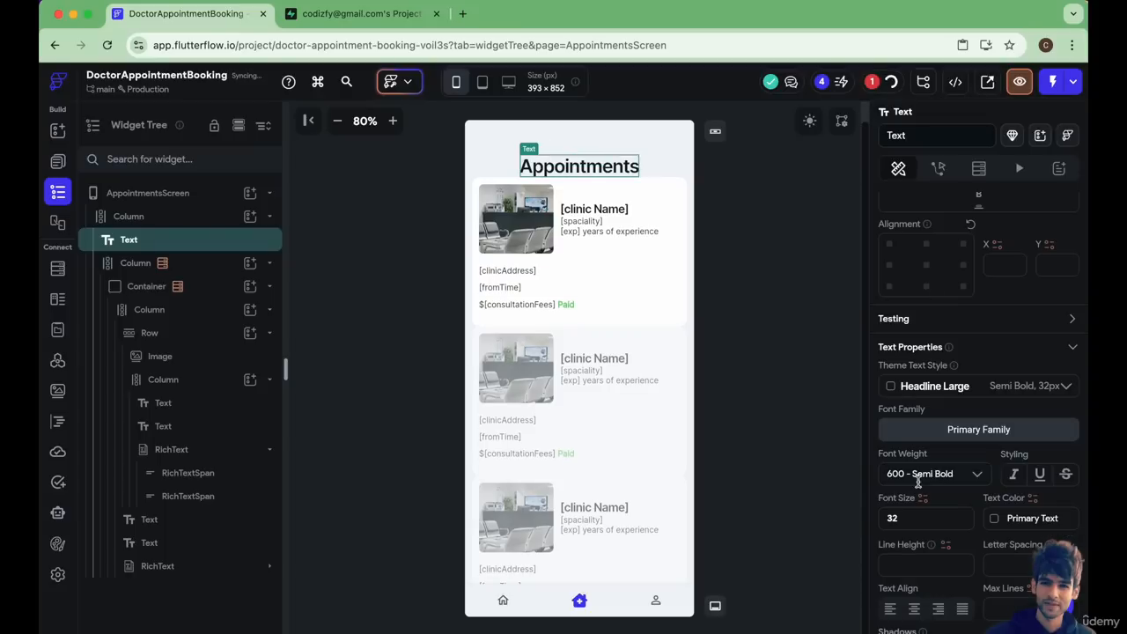
scroll(946, 529, down, 1)
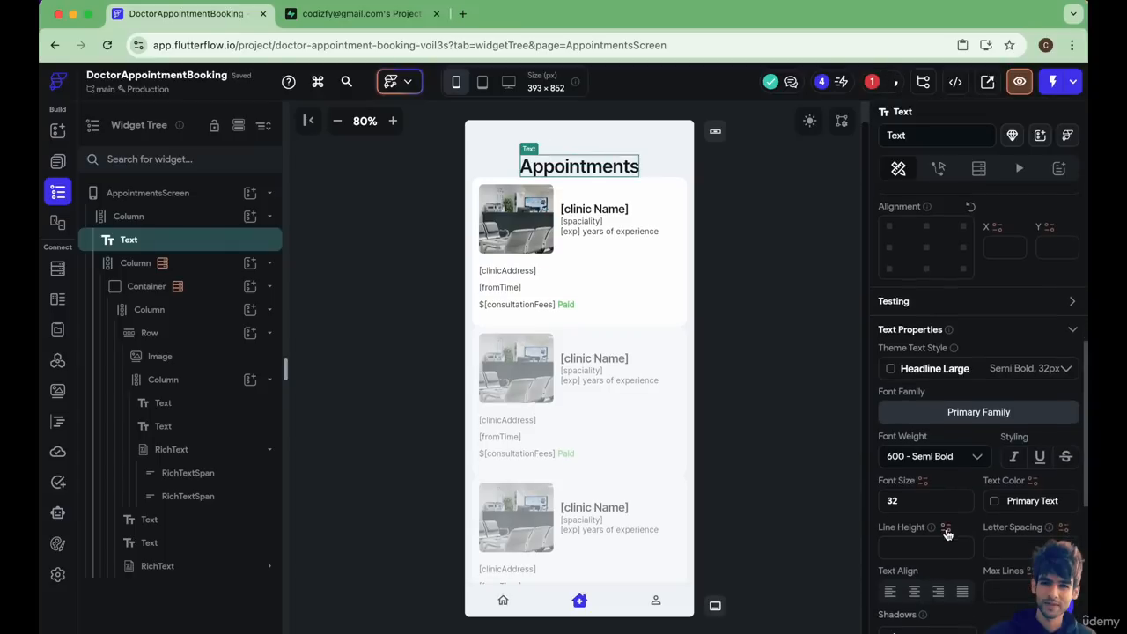
click(891, 249)
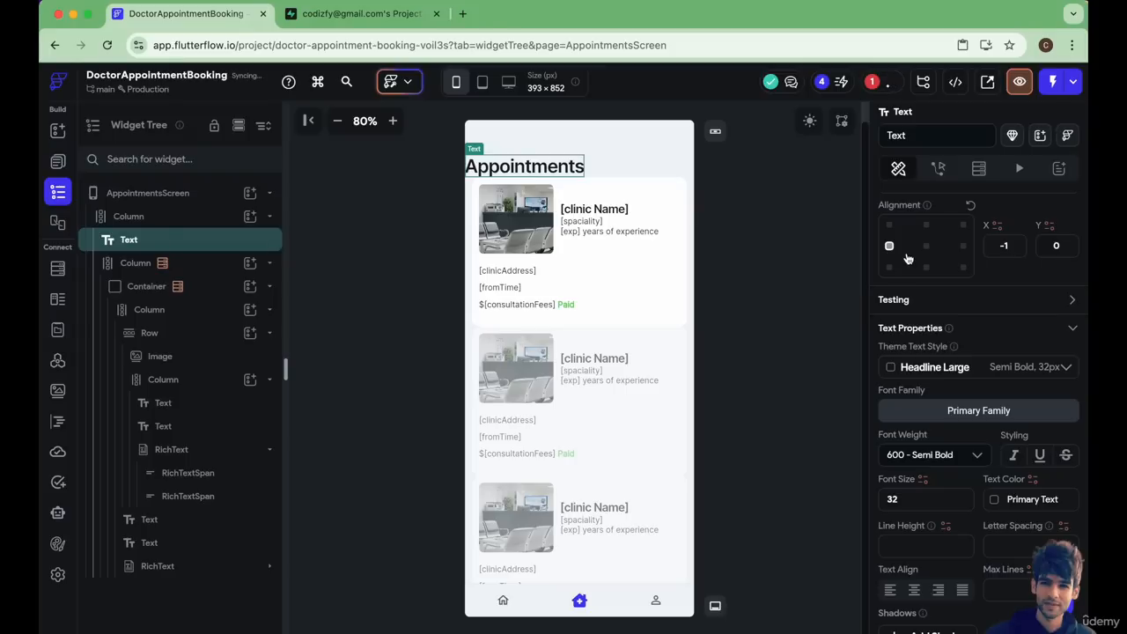
Set the Appointments heading's left padding to 20 and its bottom padding to 20.
scroll(908, 258, up, 5)
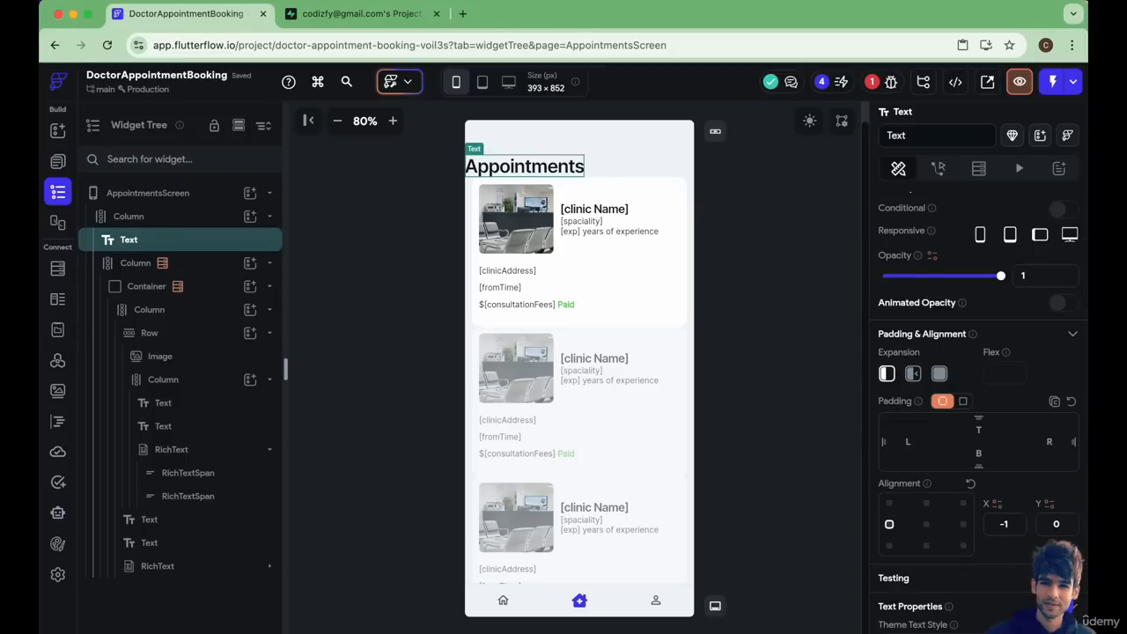
text(1)
key(BackSpace)
text(2)
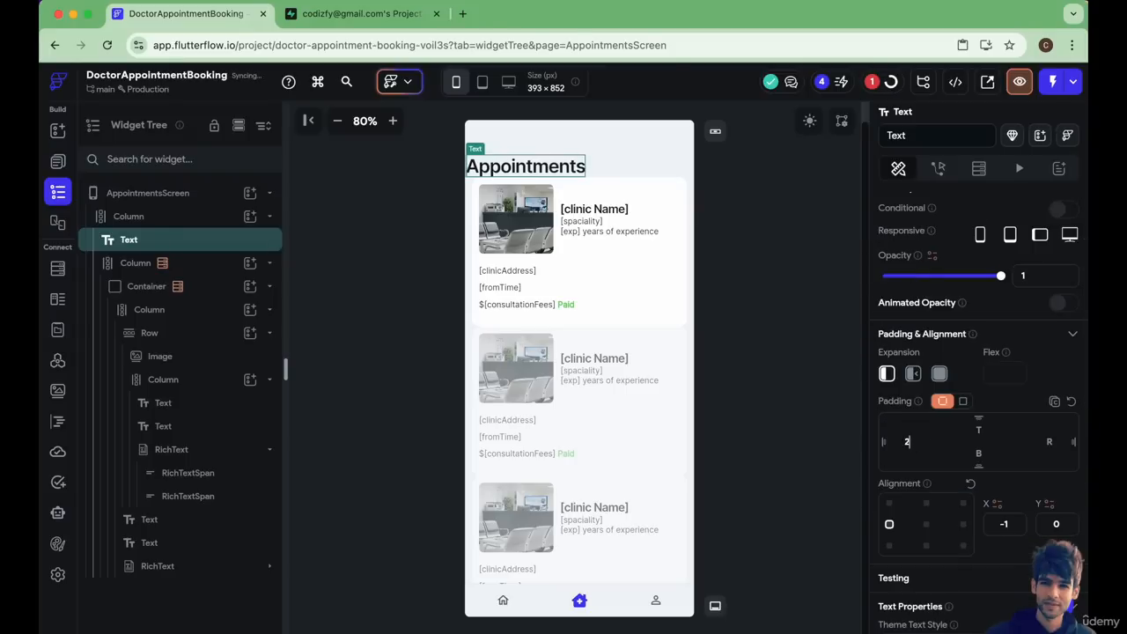
text(0)
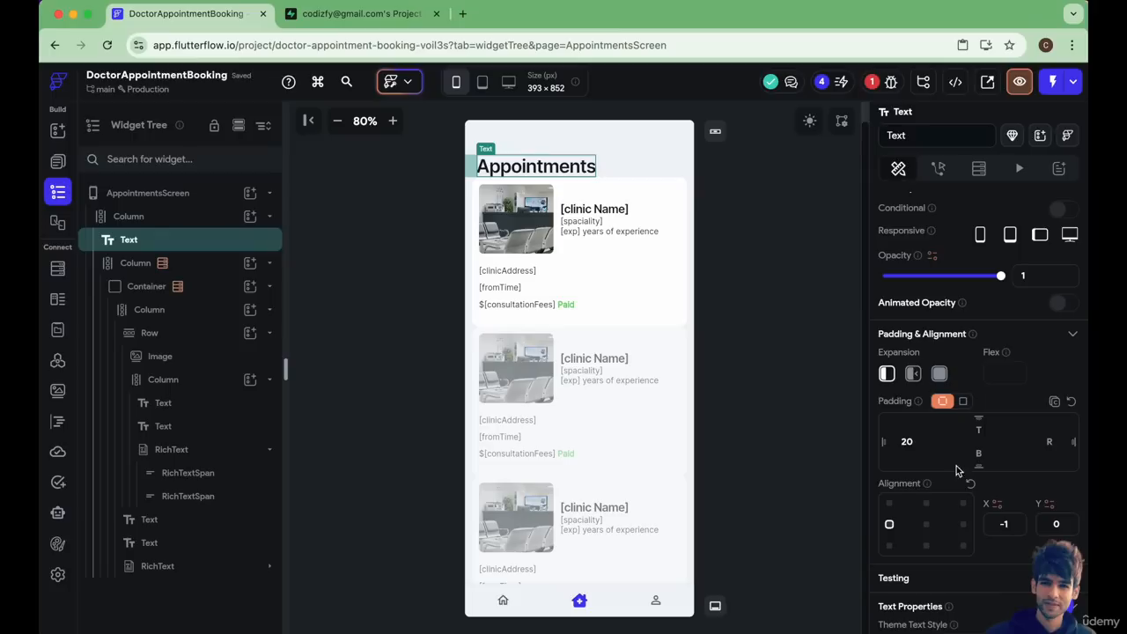
click(977, 453)
text(20)
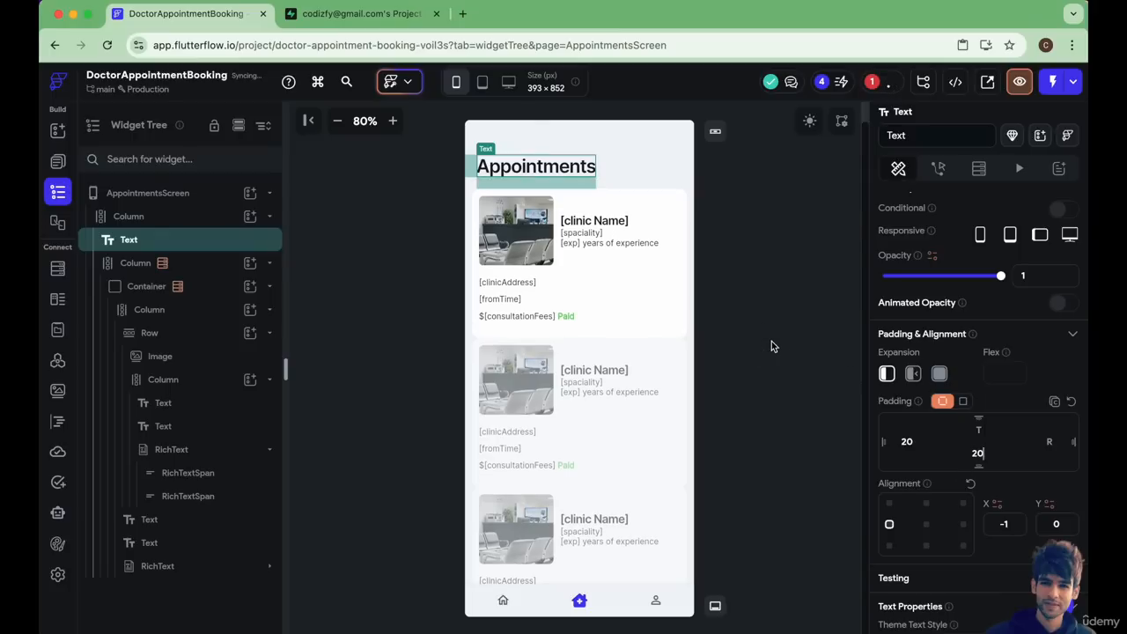
click(771, 346)
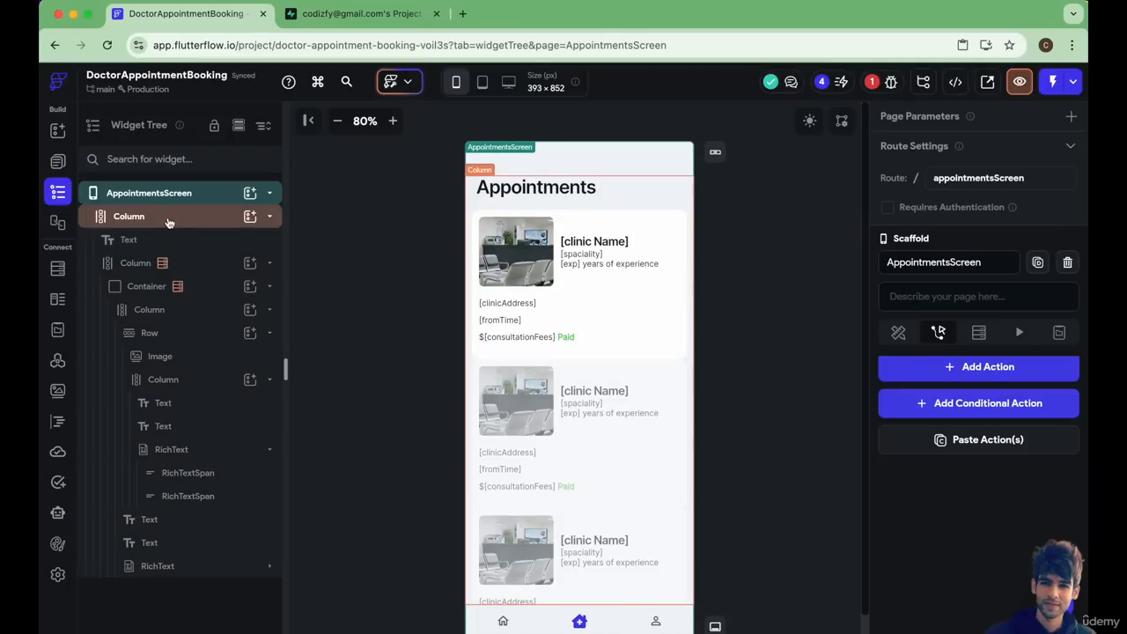
Add bottom padding to the appointment card Container to space the cards apart.
click(210, 290)
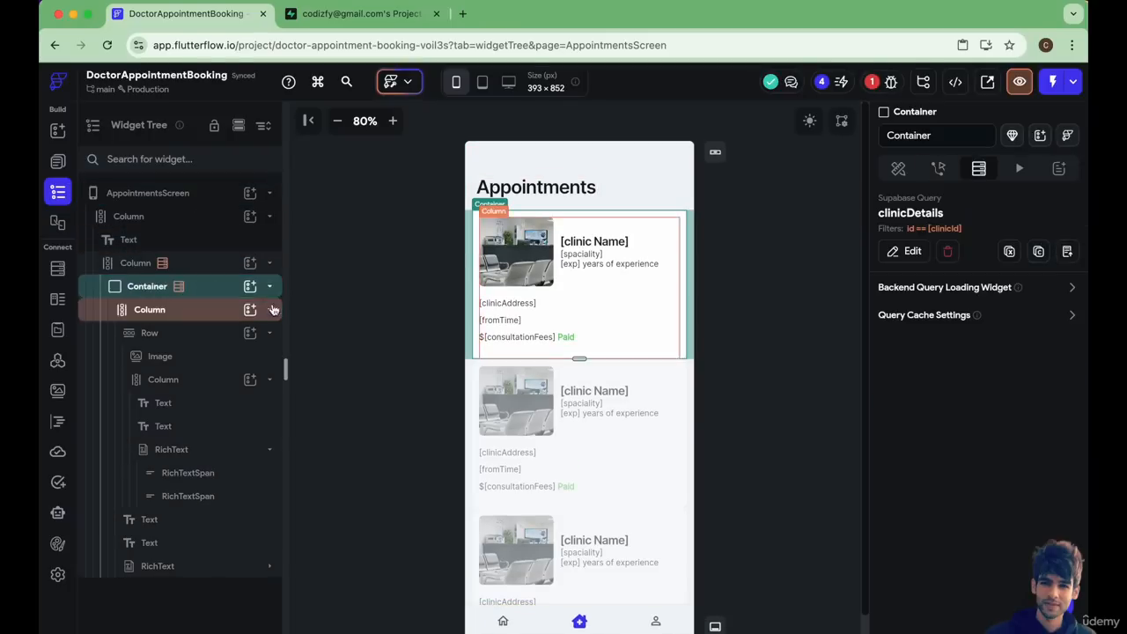
click(899, 168)
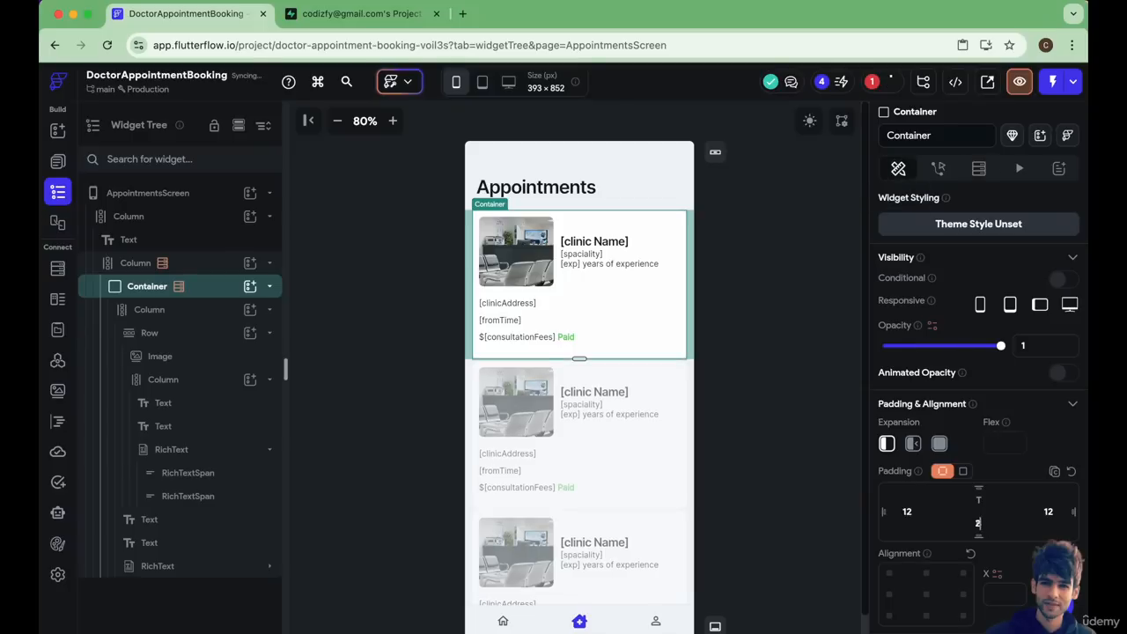
click(808, 448)
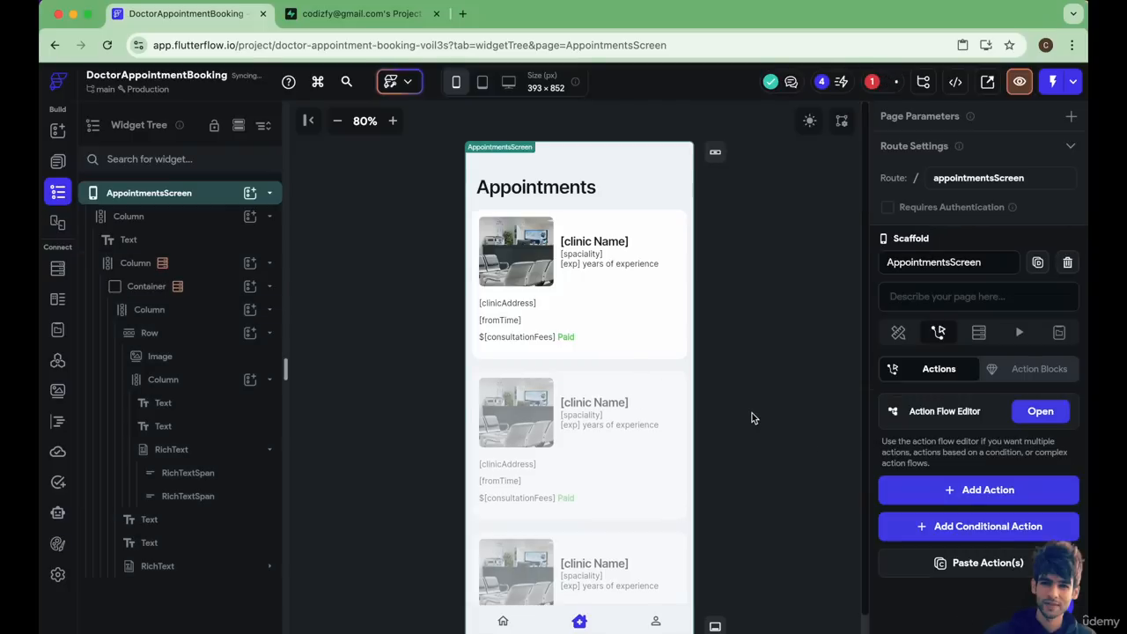
scroll(612, 343, down, 1)
scroll(612, 343, up, 1)
Correct the speciality text's default variable value and UI builder display value to "[speciality]".
click(581, 254)
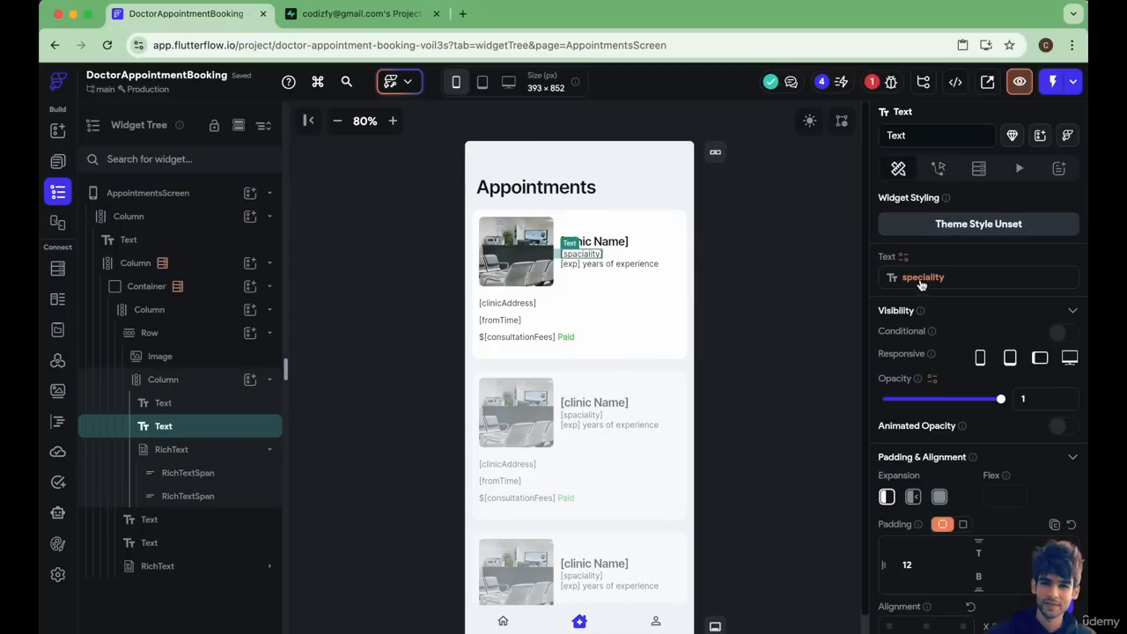
click(923, 277)
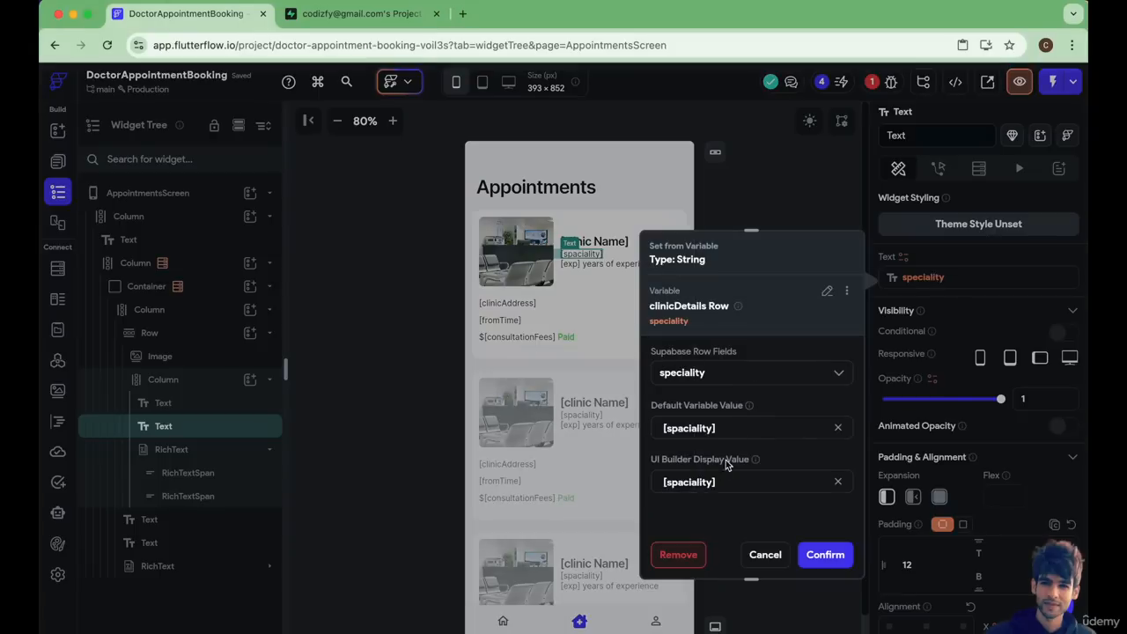
click(685, 428)
click(684, 482)
click(825, 555)
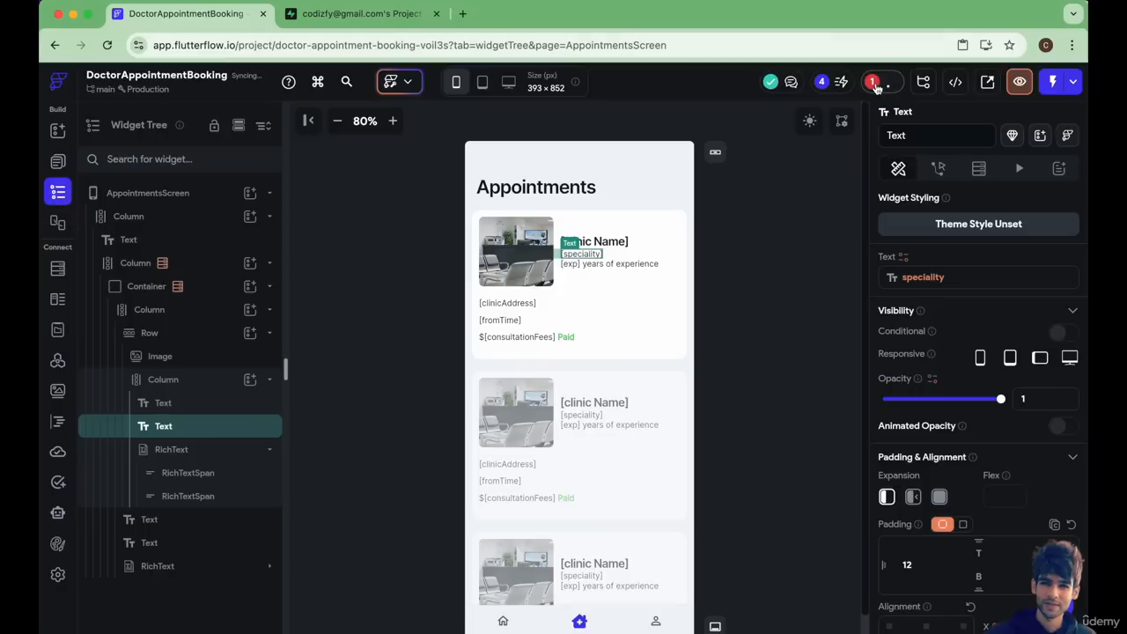
Locate the Image widget behind the Property Override error and rebind its path to thumbnailUrl from the clinicDetails Row.
click(876, 85)
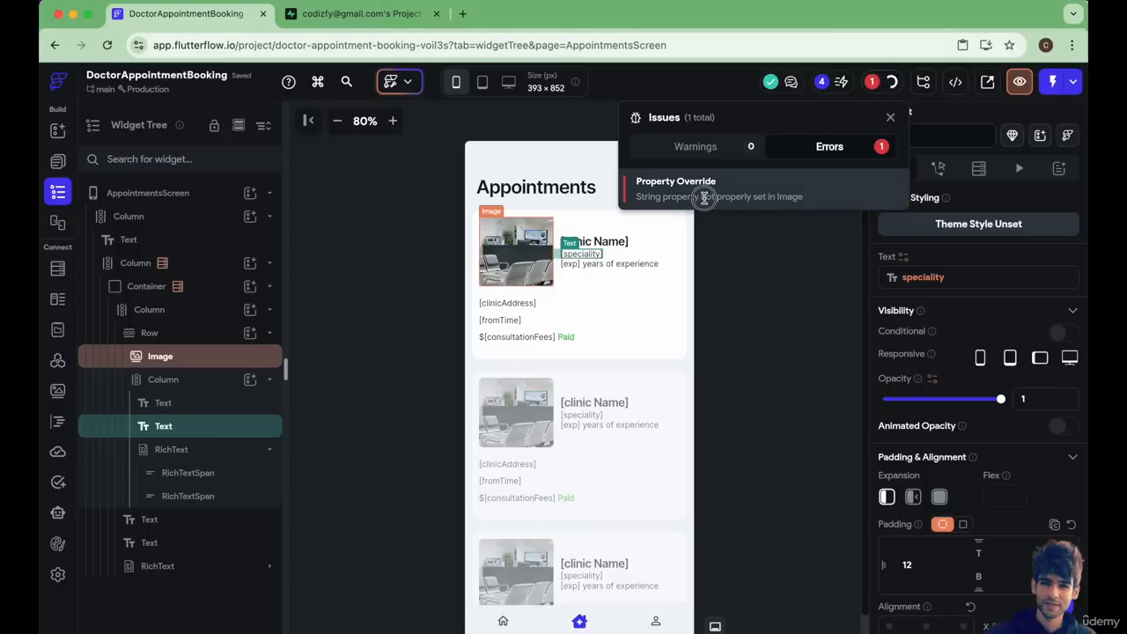
click(705, 196)
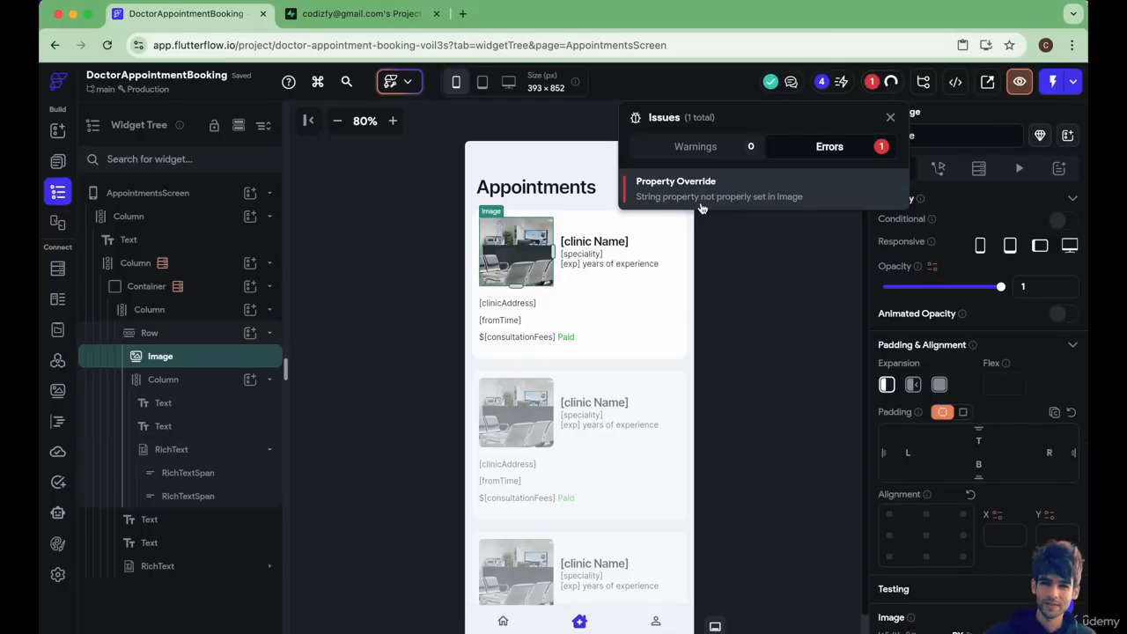
click(574, 339)
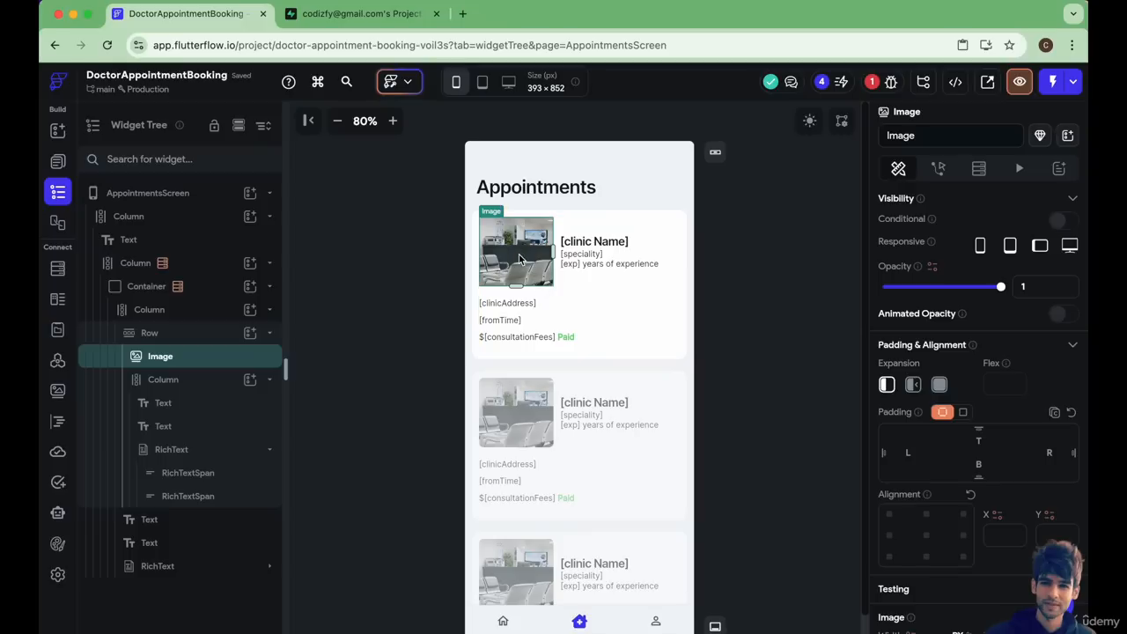
scroll(942, 501, down, 10)
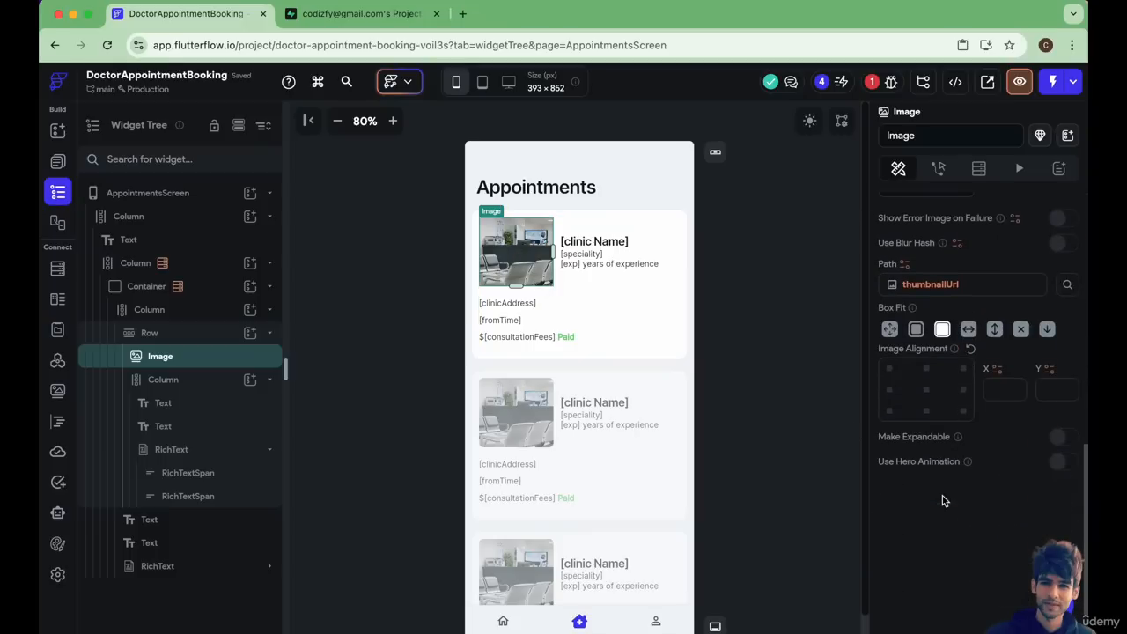
click(916, 291)
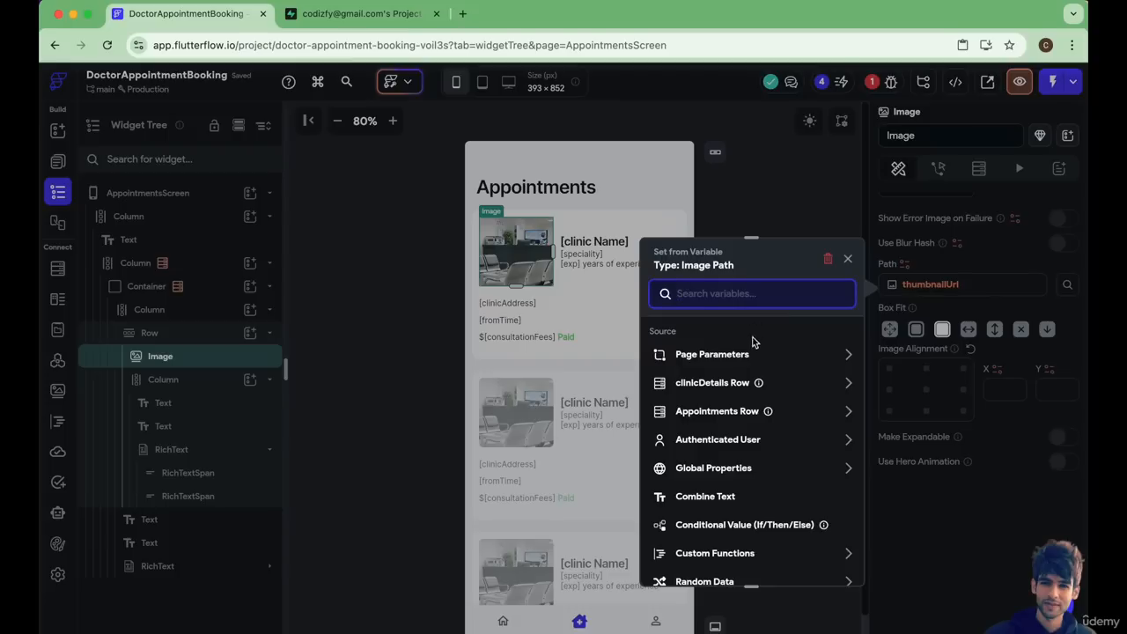
click(717, 382)
scroll(714, 529, down, 5)
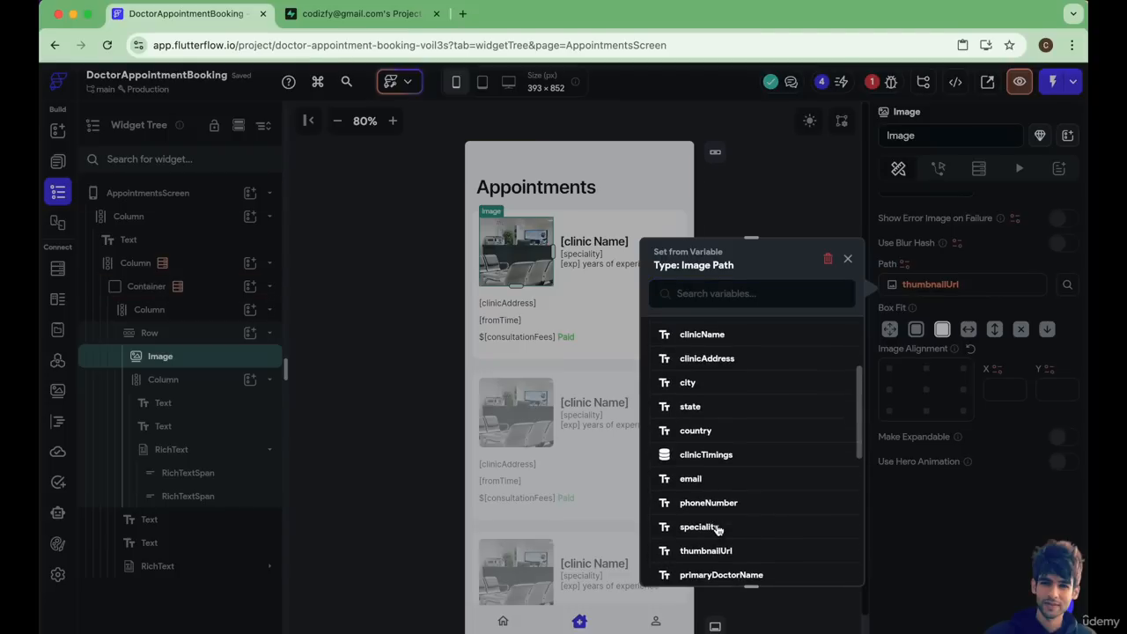
click(719, 510)
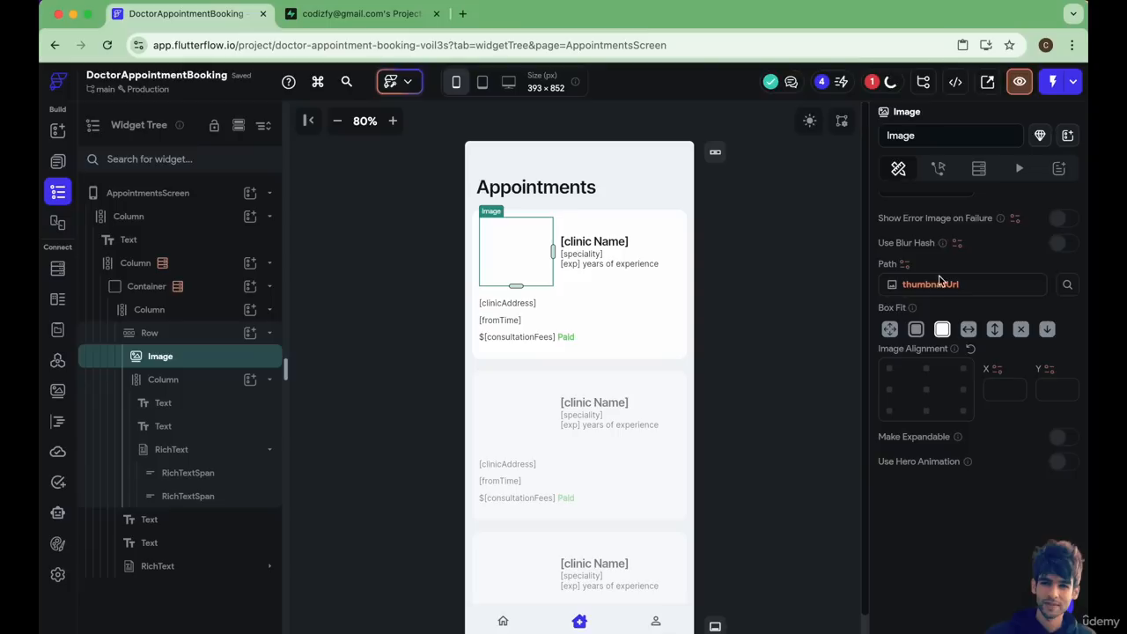
Copy the default variable value URL from the clinic image's path on DoctorsScreen, leaving that binding unchanged.
click(58, 163)
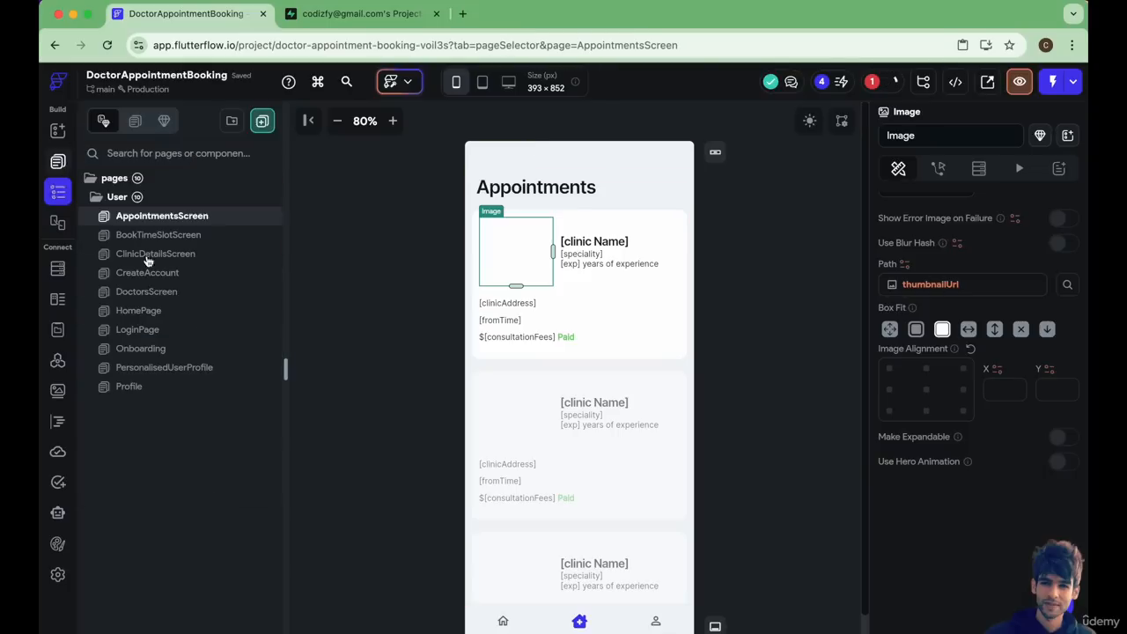
click(152, 291)
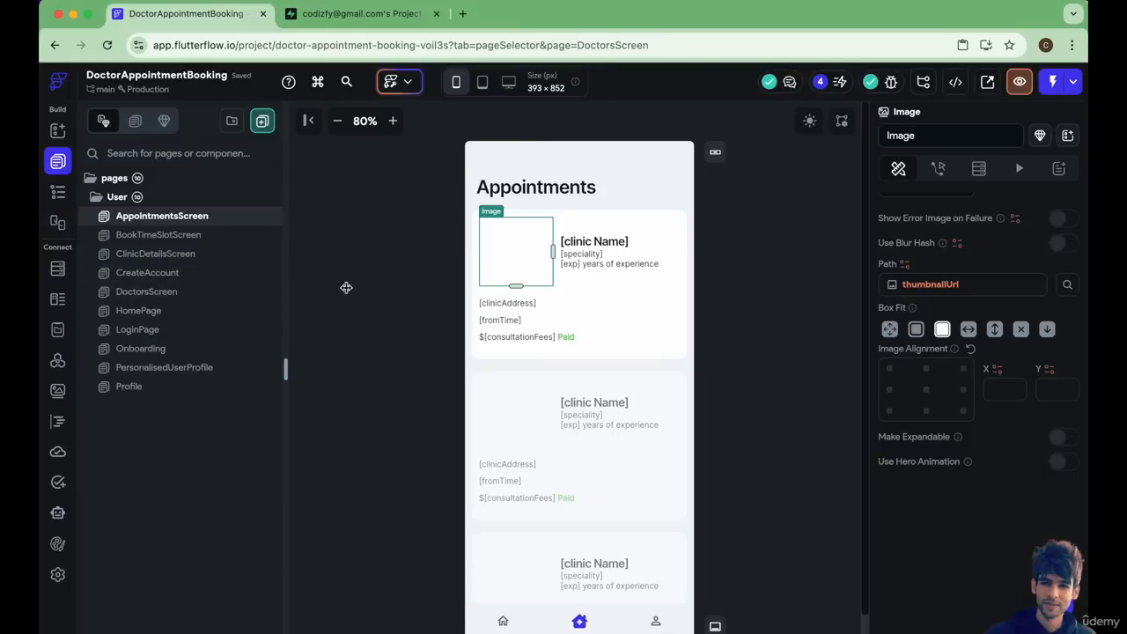
click(543, 274)
scroll(922, 468, down, 5)
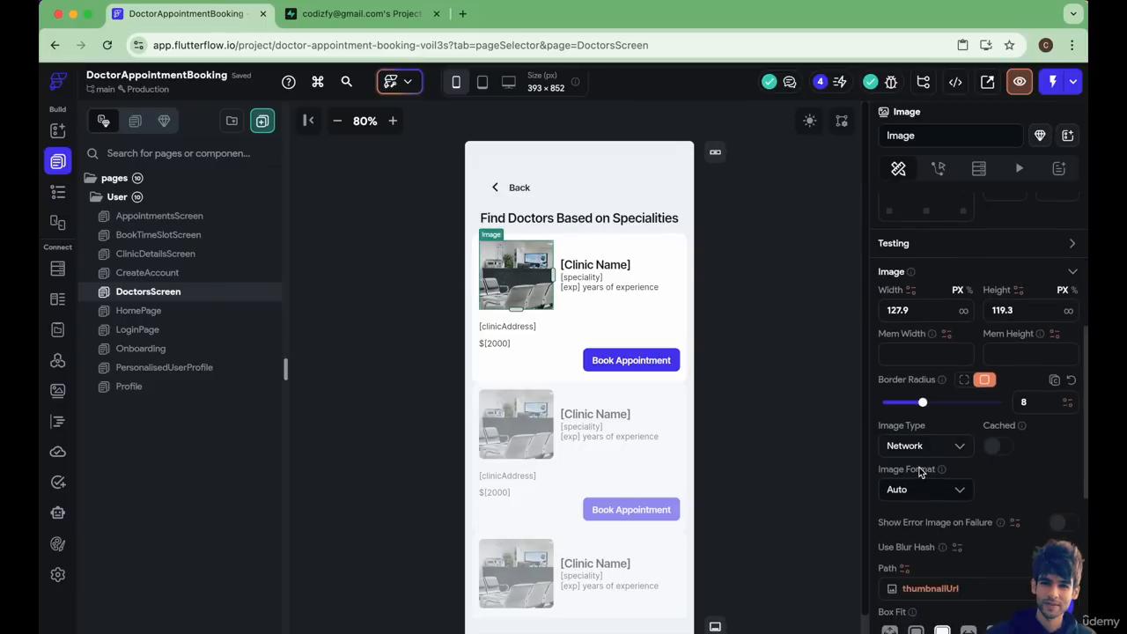
click(925, 280)
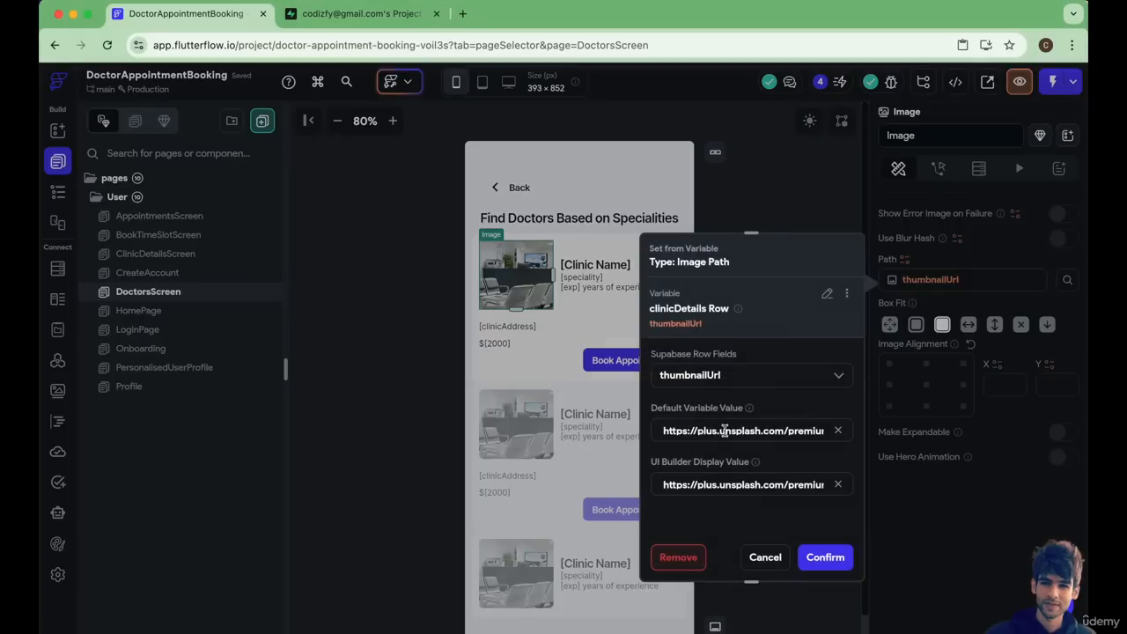
triple_click(723, 430)
click(764, 558)
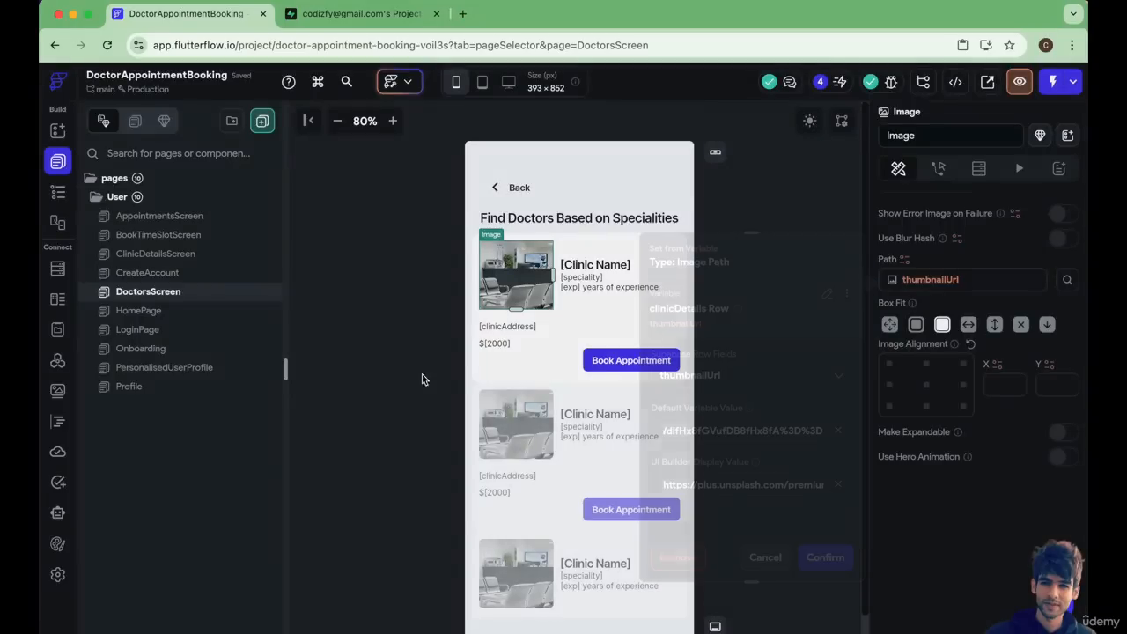
Paste the copied image URL as the default and UI builder display values of the card image's thumbnailUrl path on AppointmentsScreen.
click(148, 221)
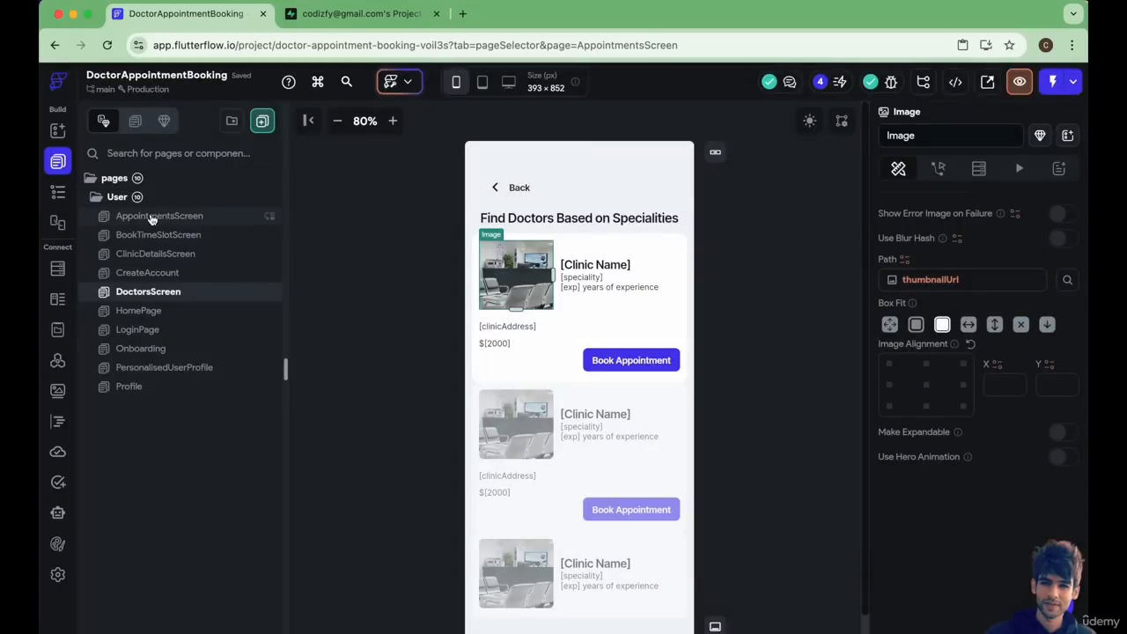
click(507, 256)
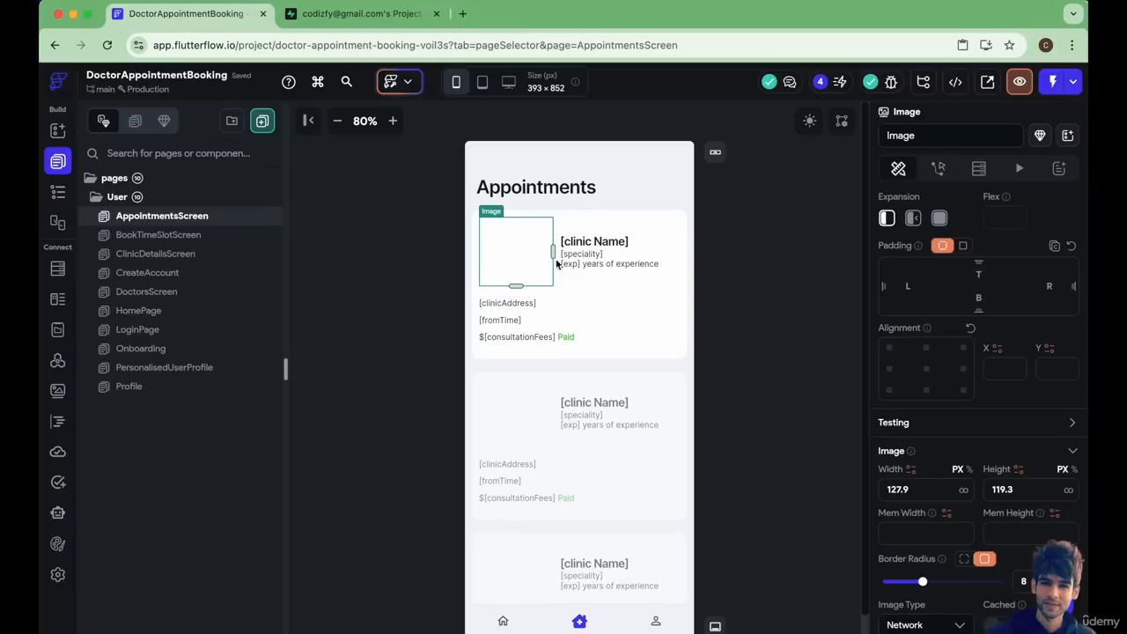
scroll(1031, 502, down, 3)
scroll(1032, 503, down, 3)
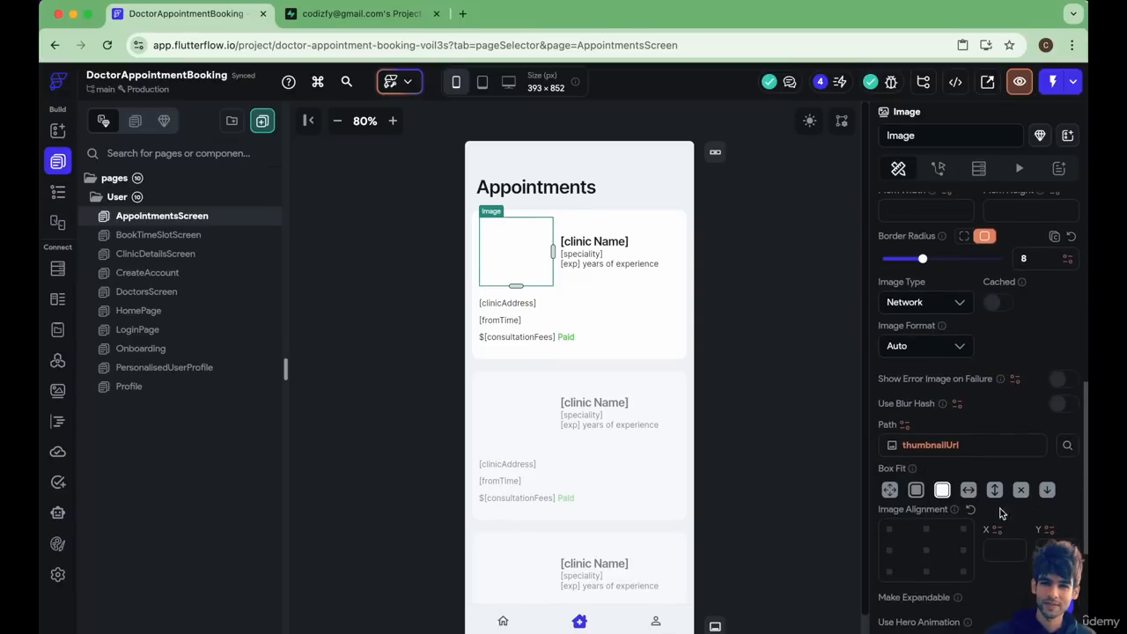
click(932, 446)
click(695, 477)
key(ctrl+v)
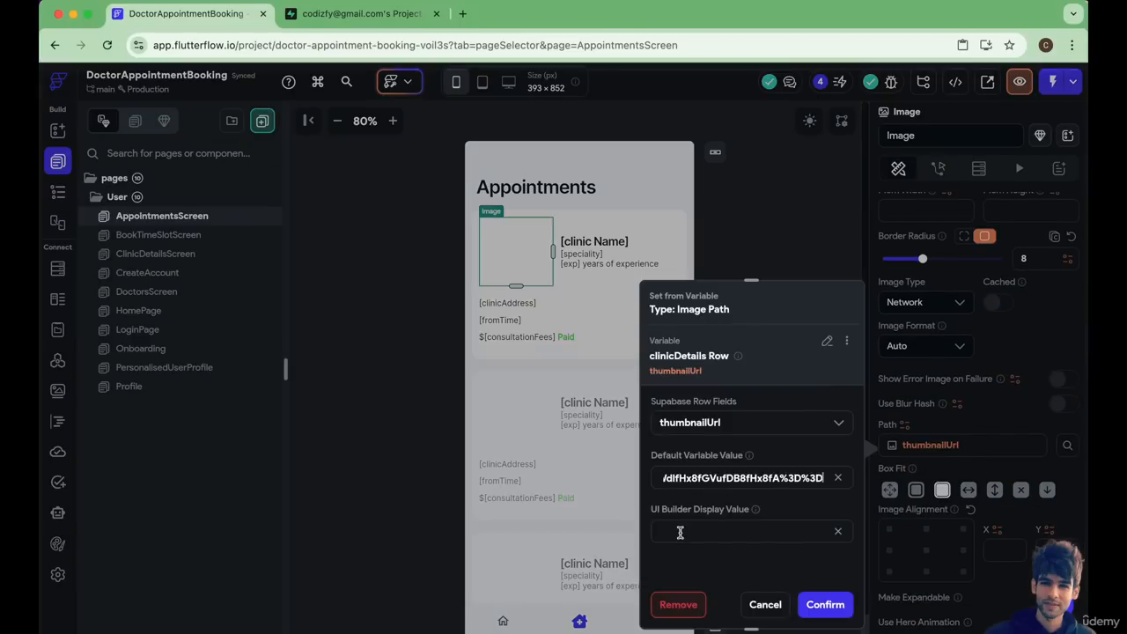
key(ctrl+v)
click(826, 604)
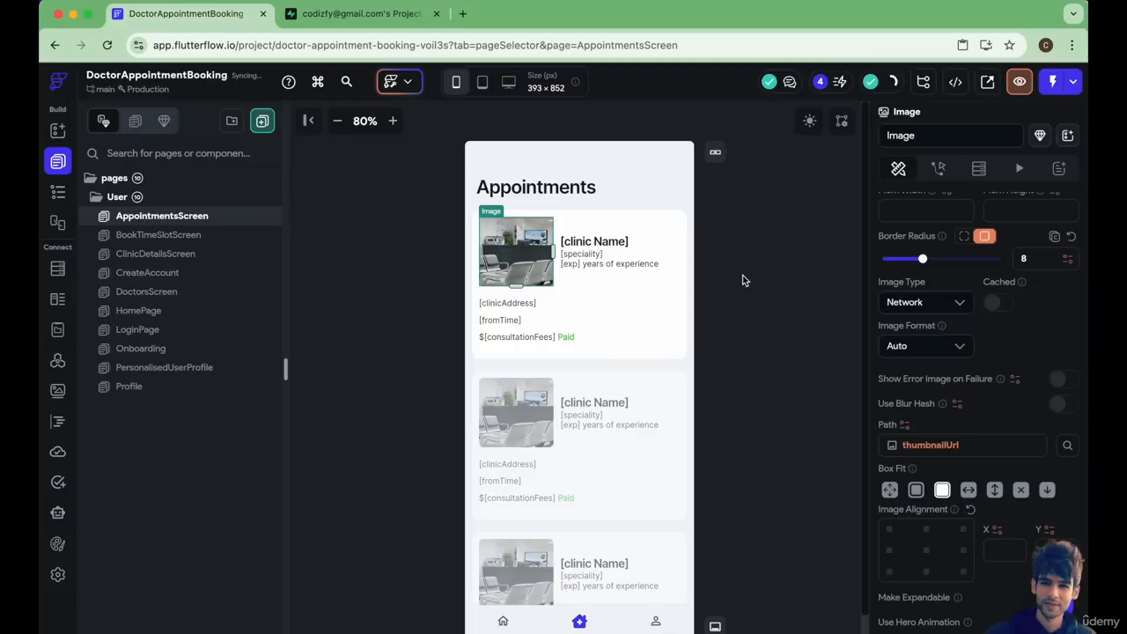
Run the app in Test Mode and open the Appointments page to examine the appointment cards.
click(730, 269)
click(1073, 81)
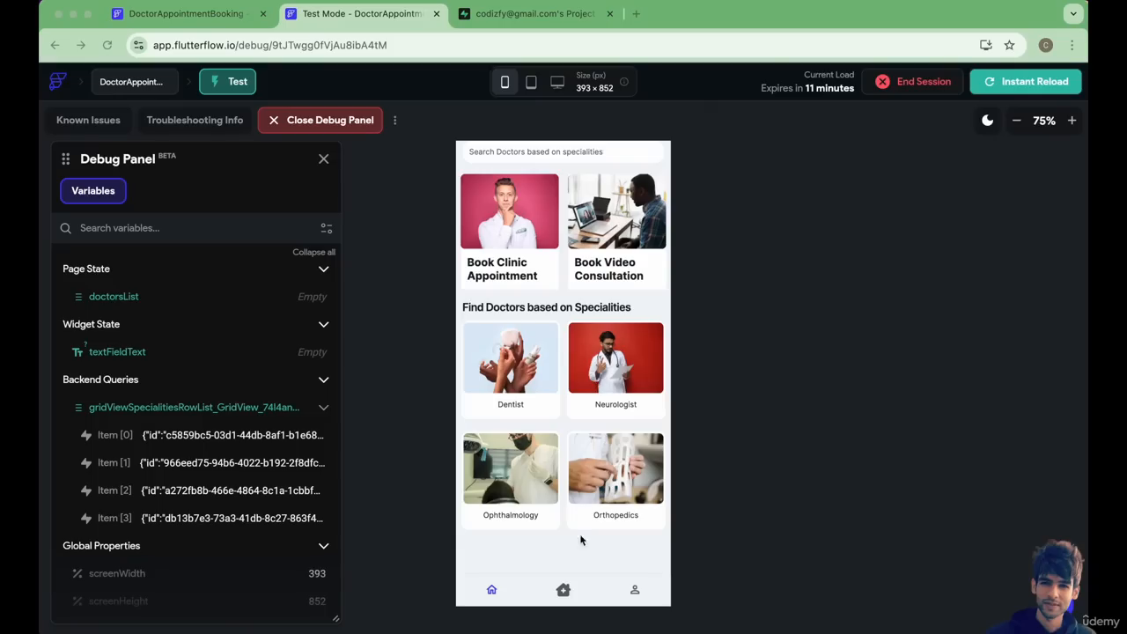
click(563, 590)
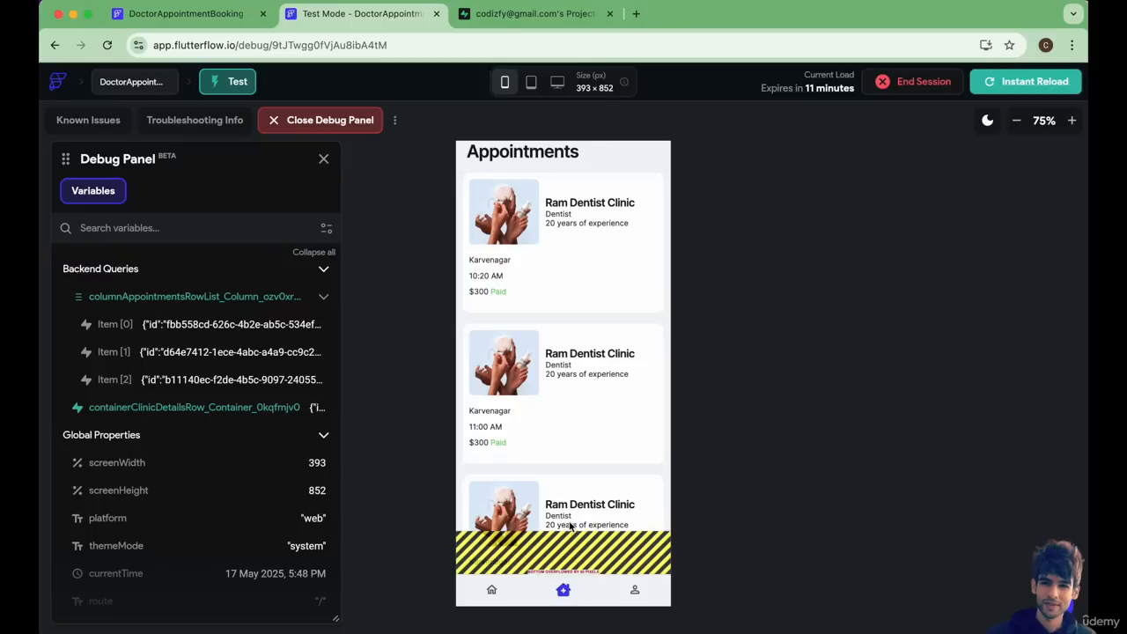
Switch to the Supabase project and examine the booked_at, userId, fromTime and clinicId values in the Appointments table.
click(498, 14)
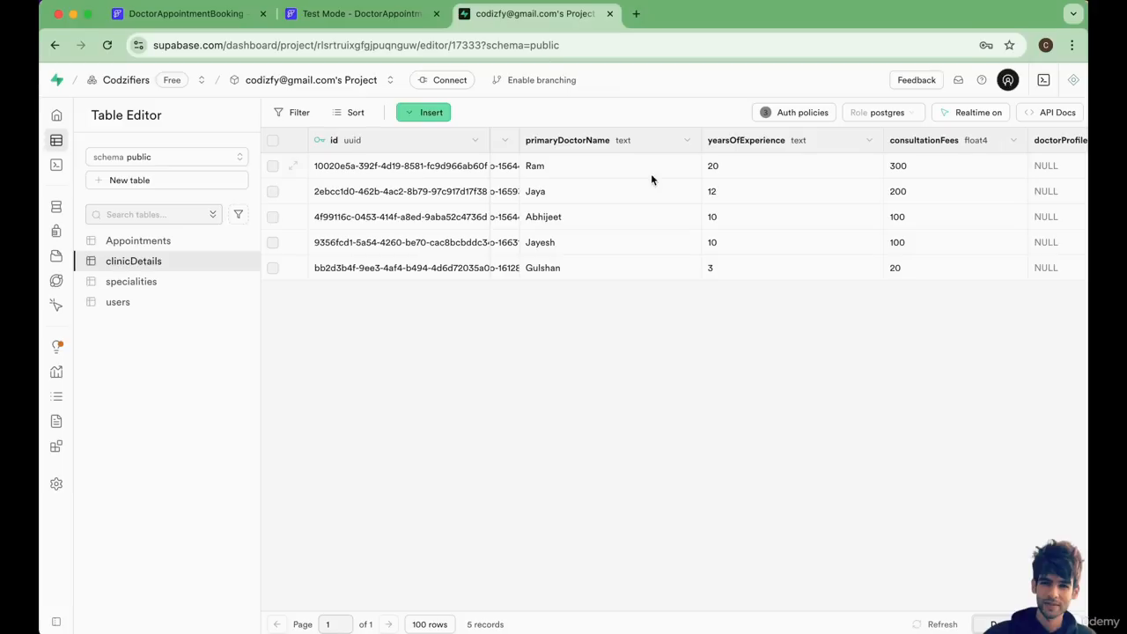
click(138, 244)
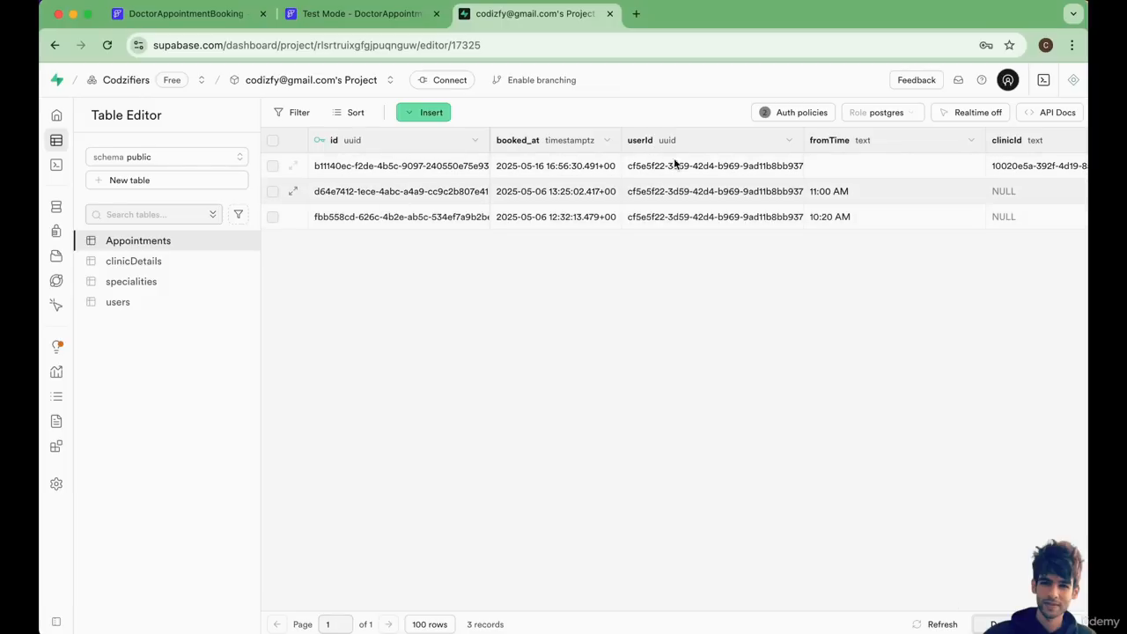
click(272, 191)
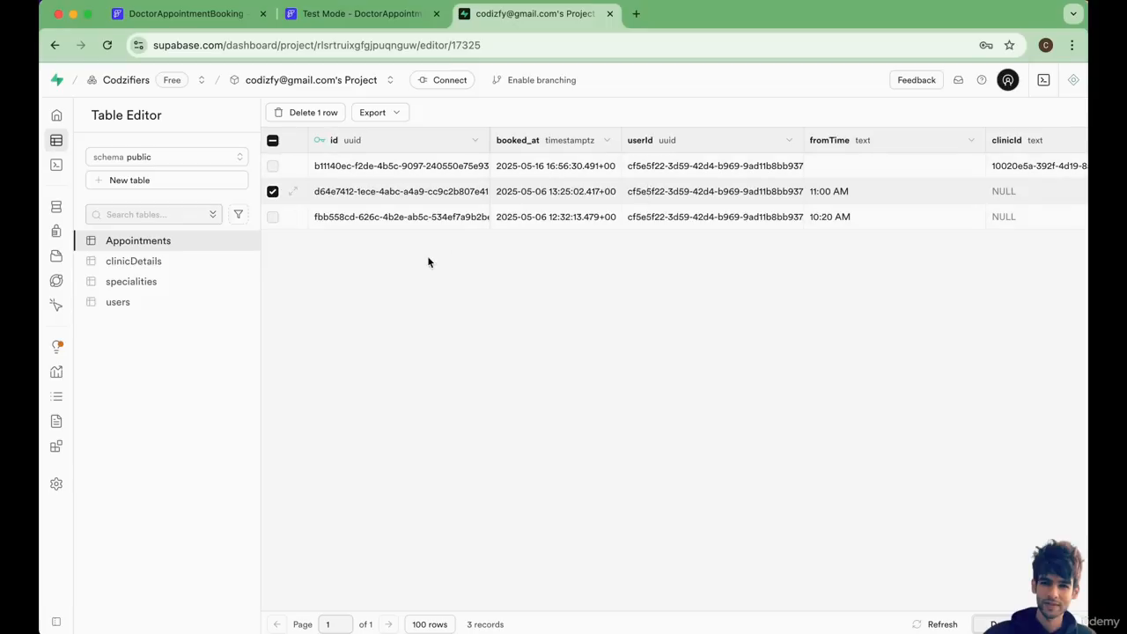
click(273, 192)
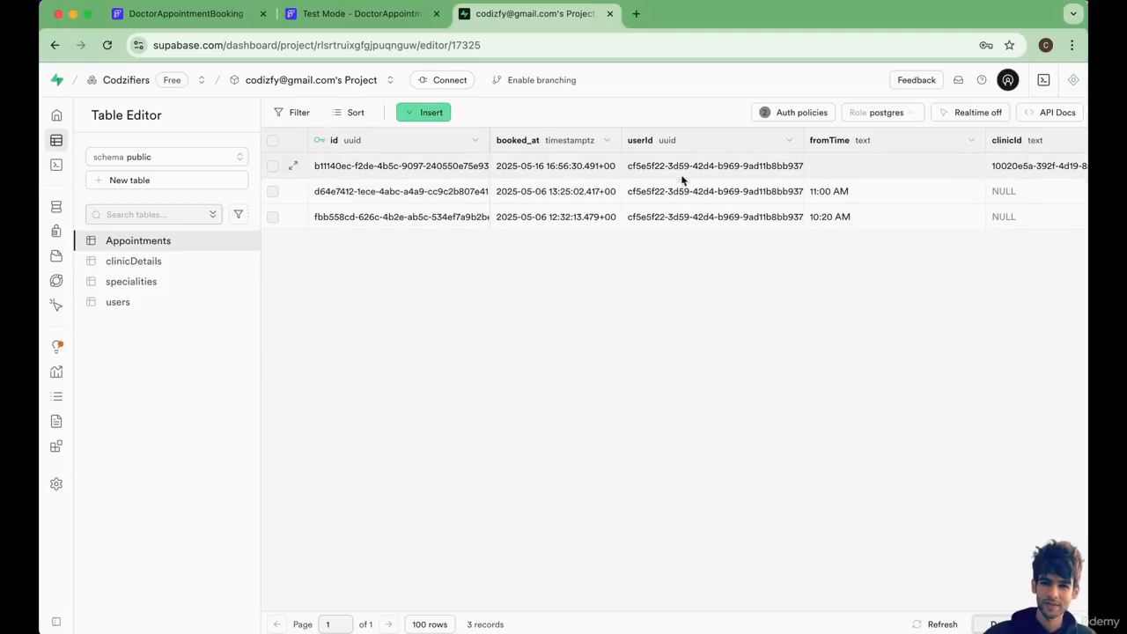
scroll(969, 194, right, 3)
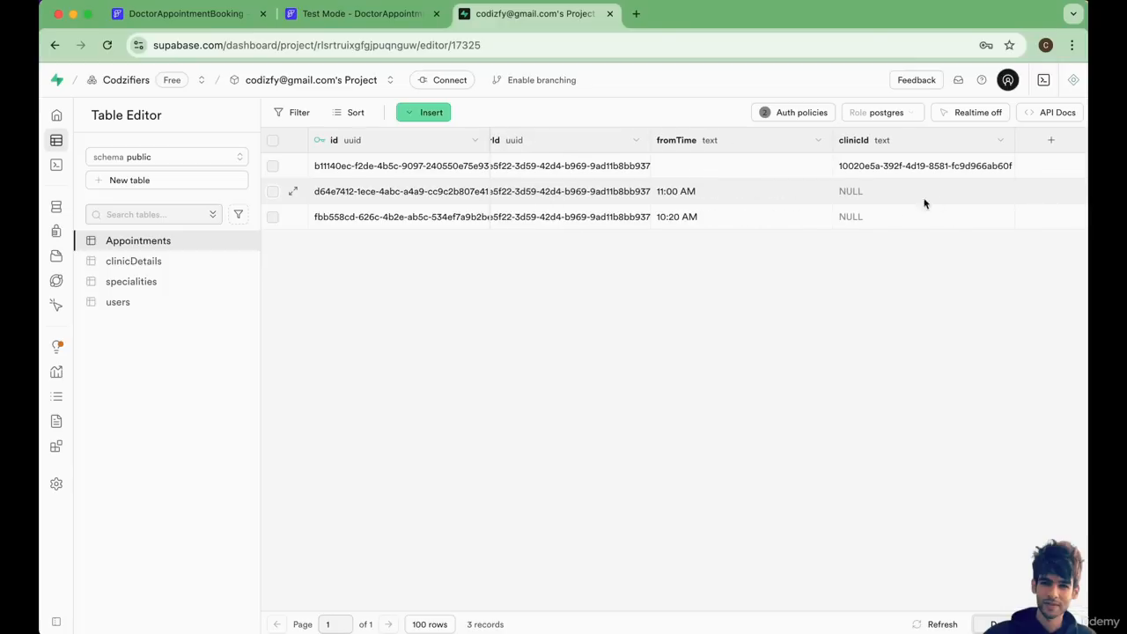
scroll(291, 209, left, 3)
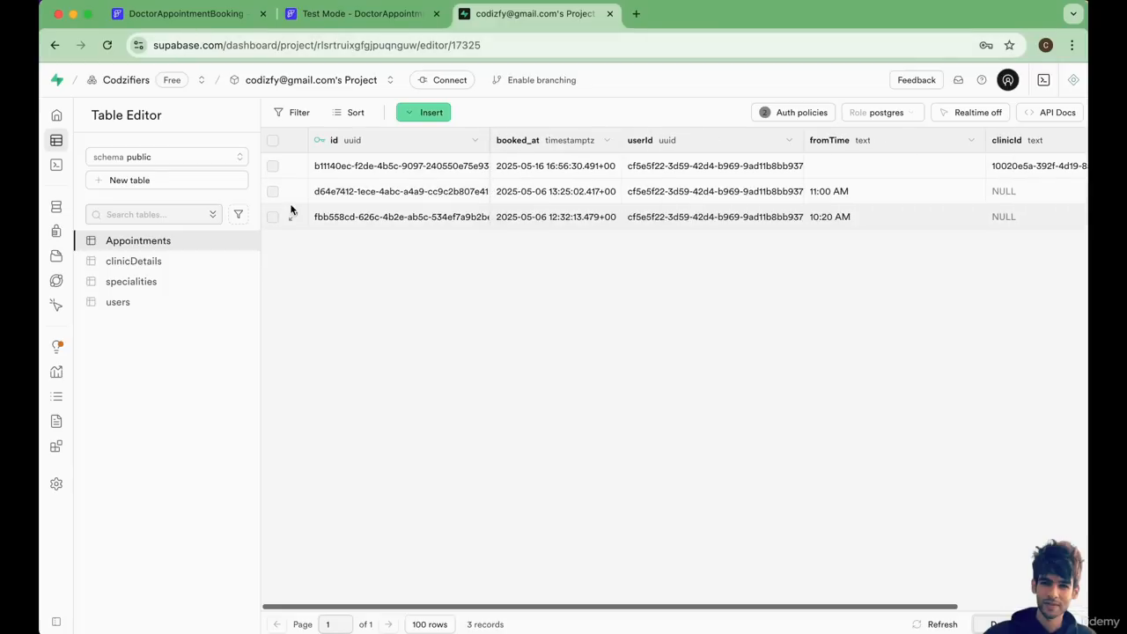
Delete all three records from the Supabase Appointments table.
click(273, 217)
click(274, 191)
click(273, 166)
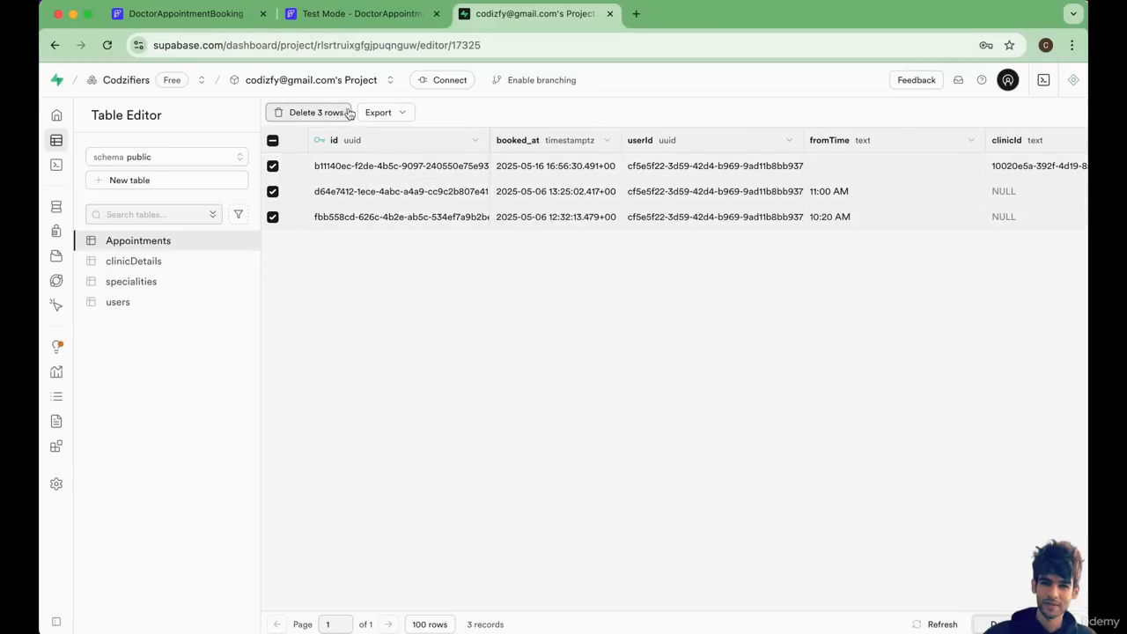
click(312, 113)
click(616, 398)
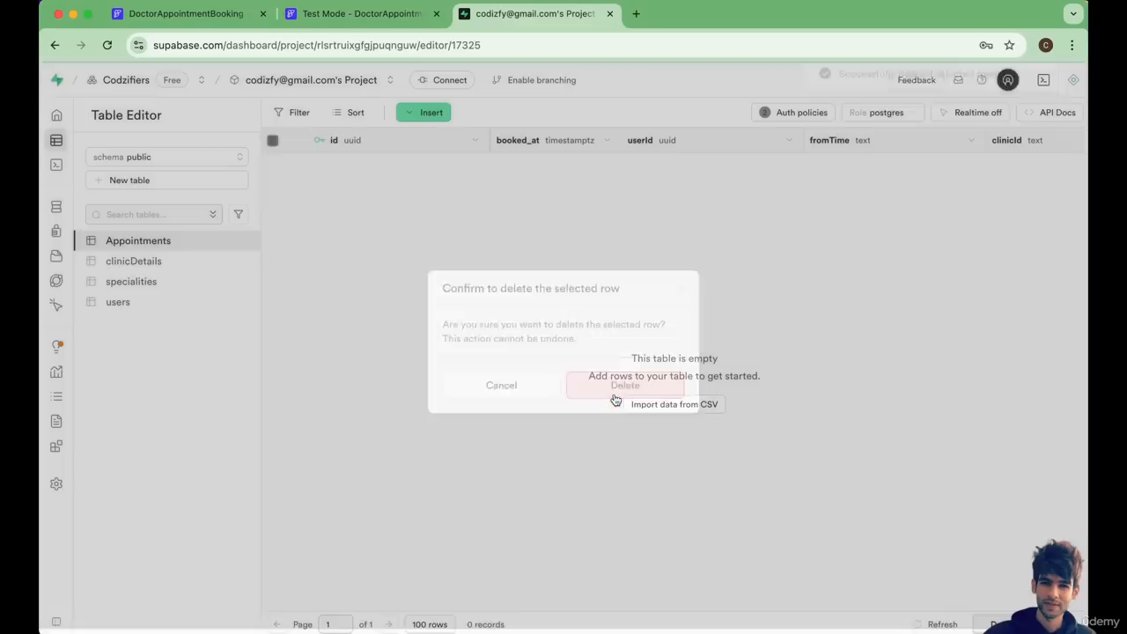
Return to the Test Mode session and reload the Appointments page by way of the home page to check its list.
click(323, 16)
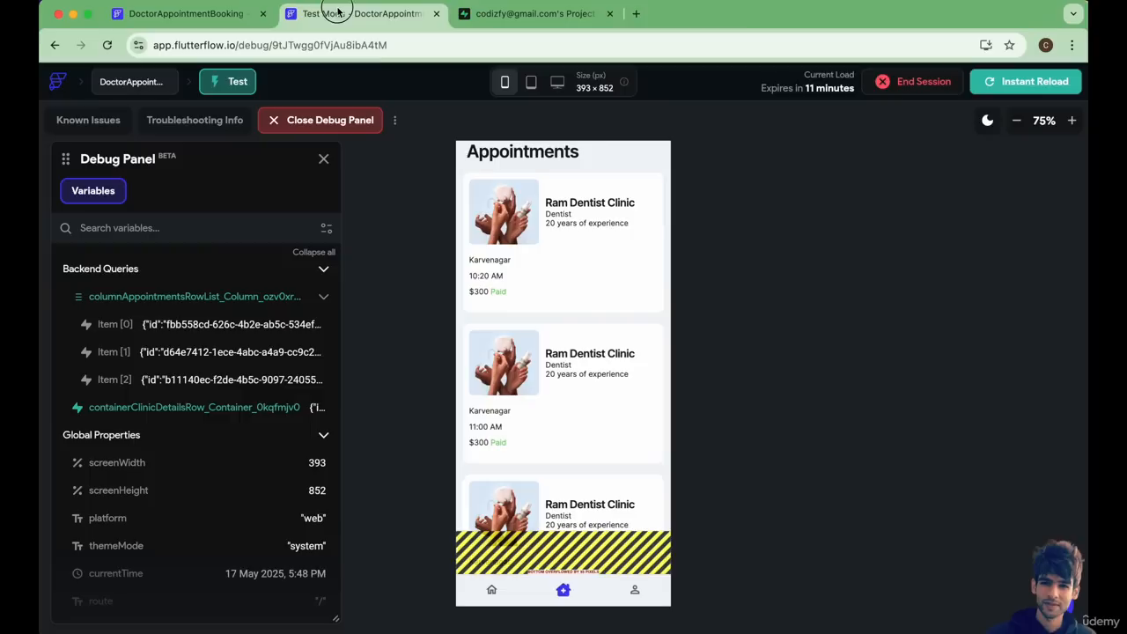
click(494, 593)
click(561, 591)
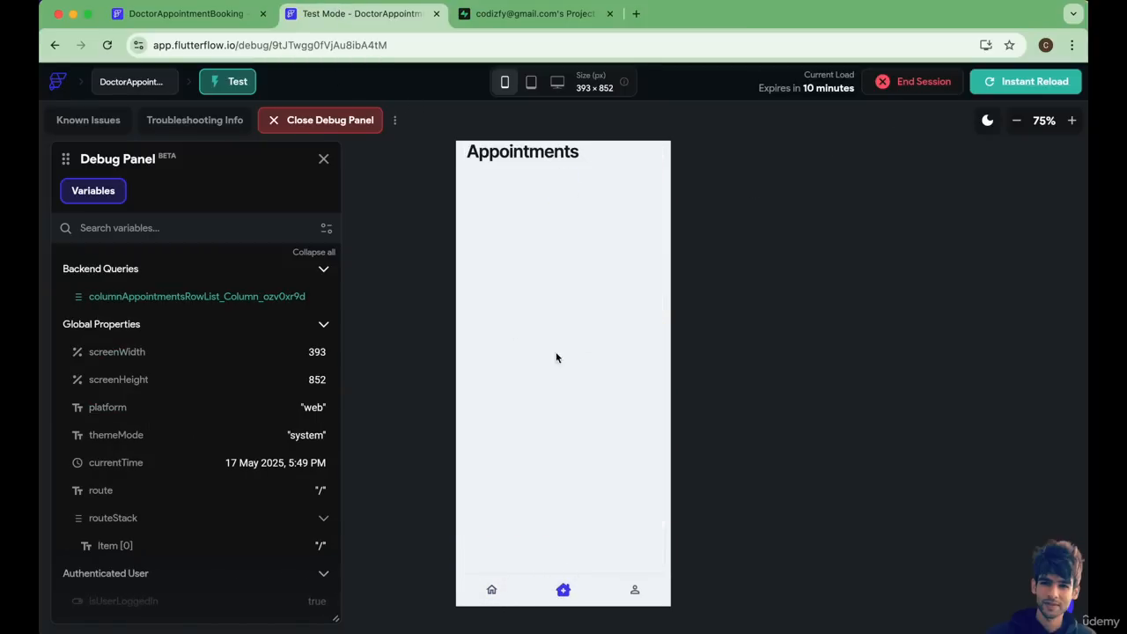
Book a 9:20 AM appointment at Abhijeet Dentist Clinic from the home page's Dentist speciality.
click(491, 590)
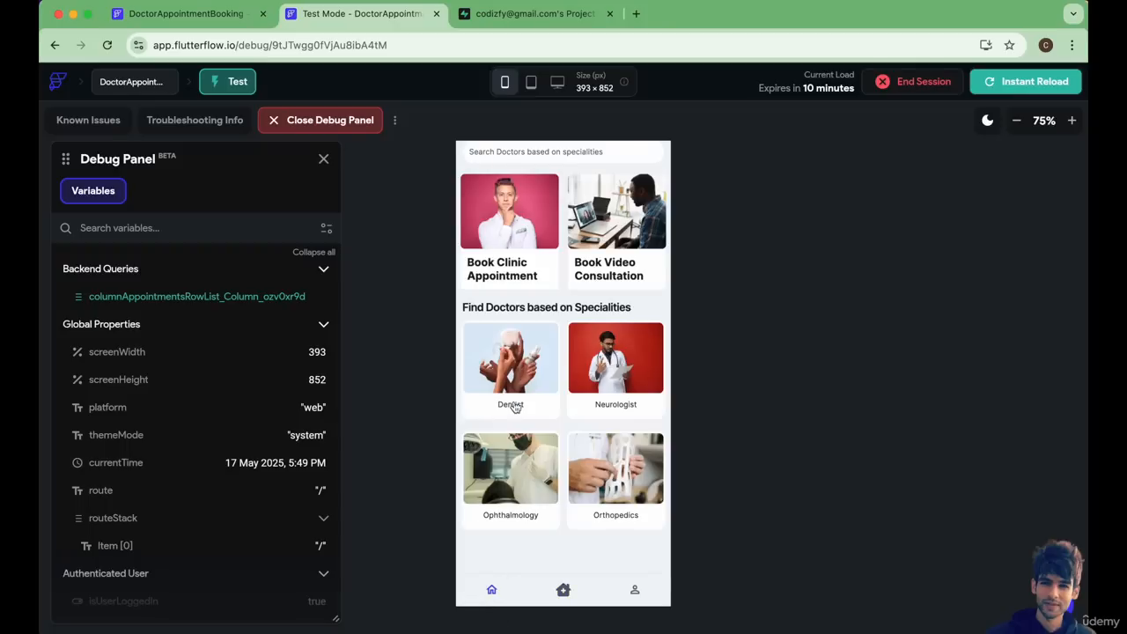
click(526, 372)
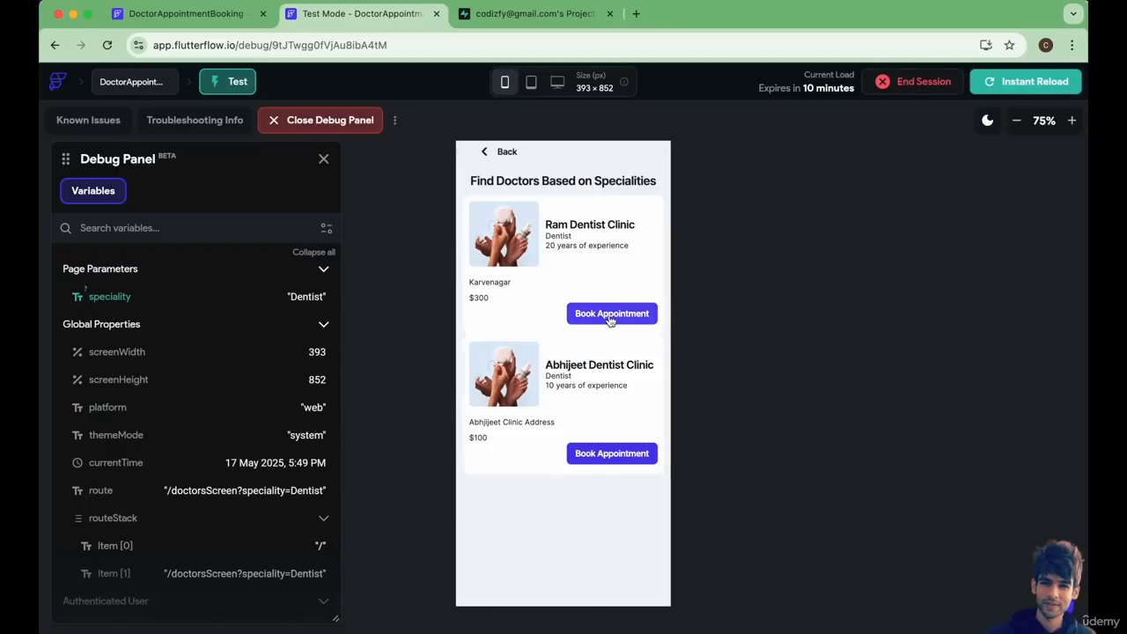
click(604, 453)
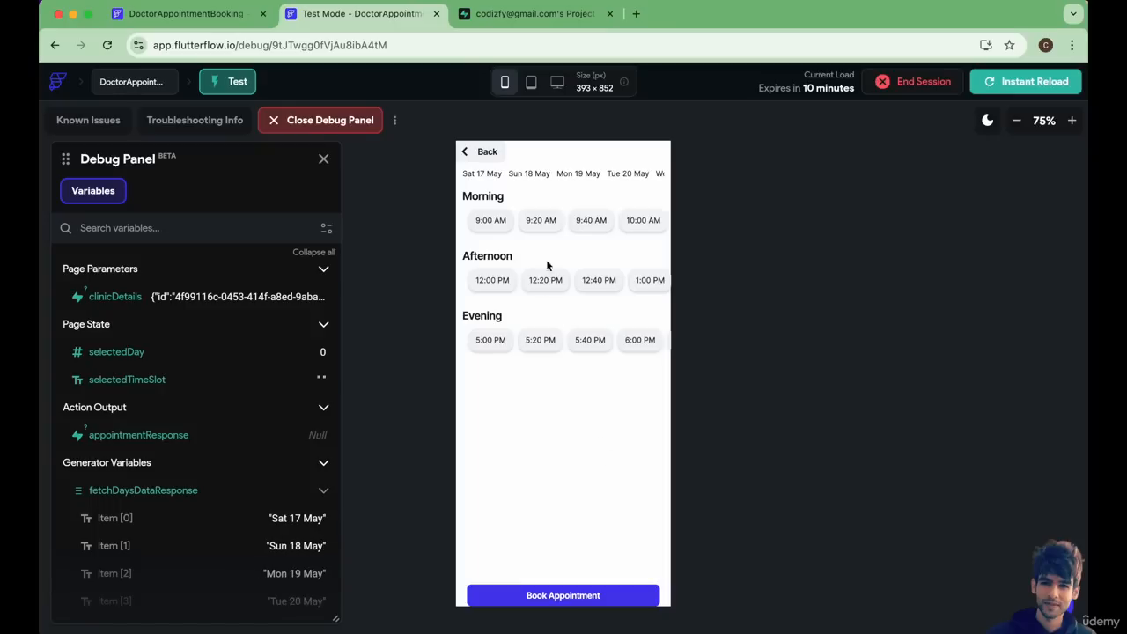
click(541, 220)
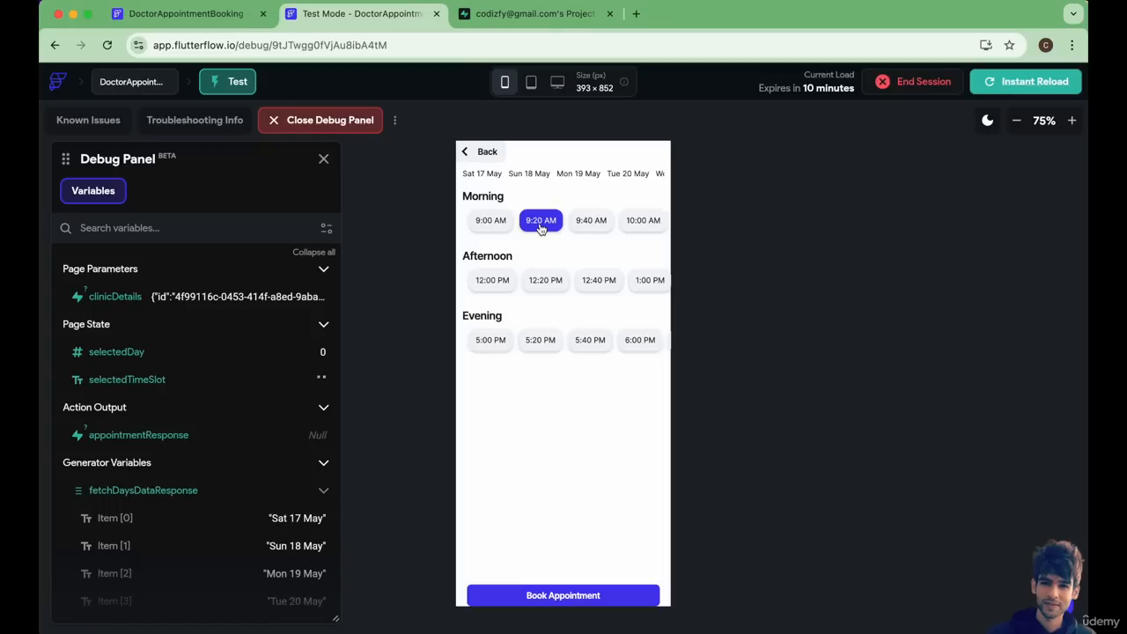
click(571, 600)
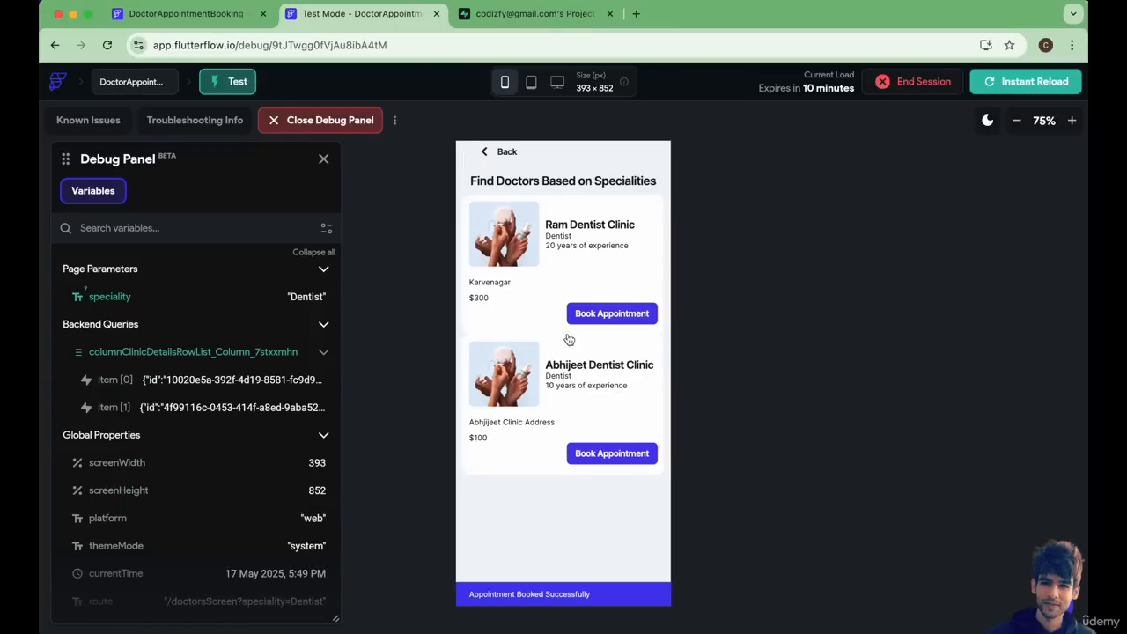
Reload the Appointments table in Supabase and examine the new record's fromTime and clinicId.
click(501, 14)
click(163, 260)
click(169, 245)
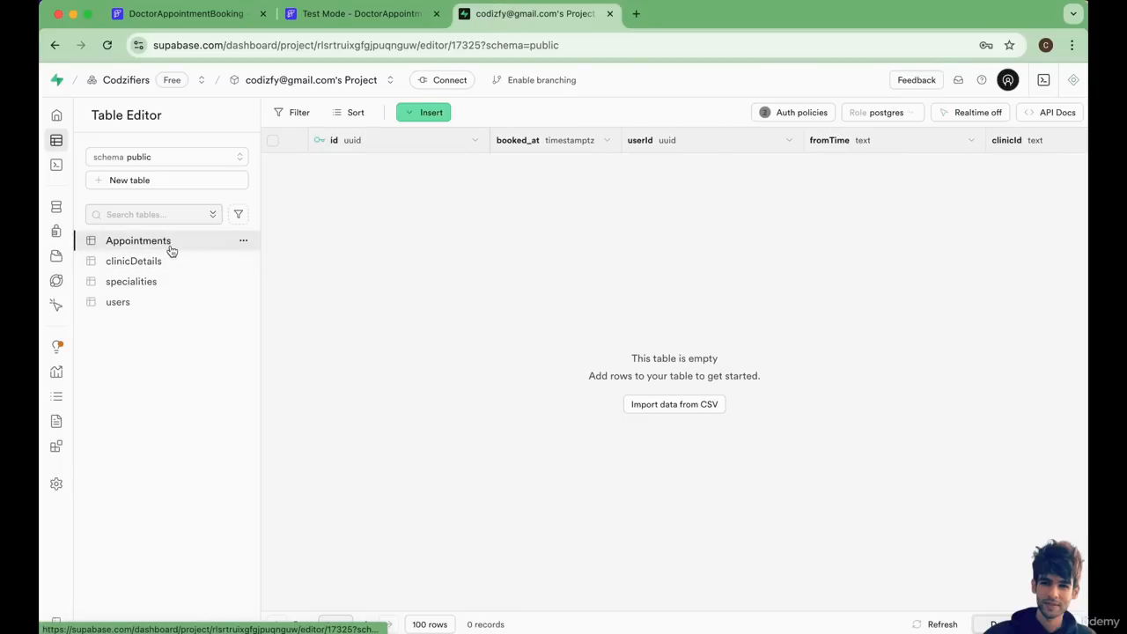
click(106, 45)
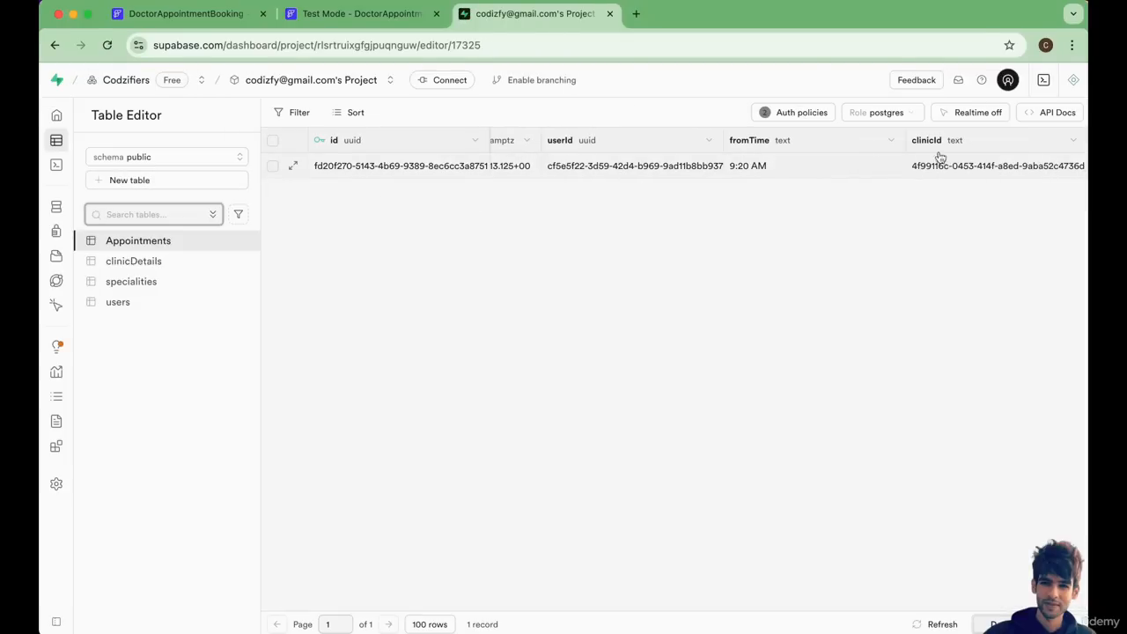
scroll(937, 160, right, 2)
Open the Appointments page in Test Mode and compare the card's clinic and time with the Supabase record.
click(359, 16)
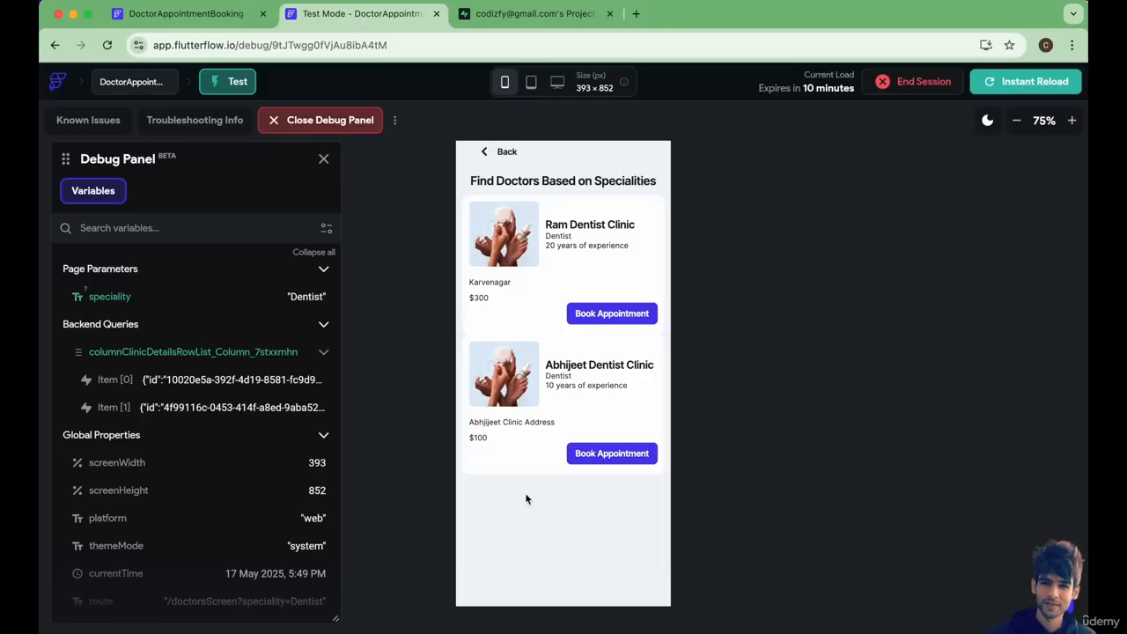
click(484, 151)
click(563, 589)
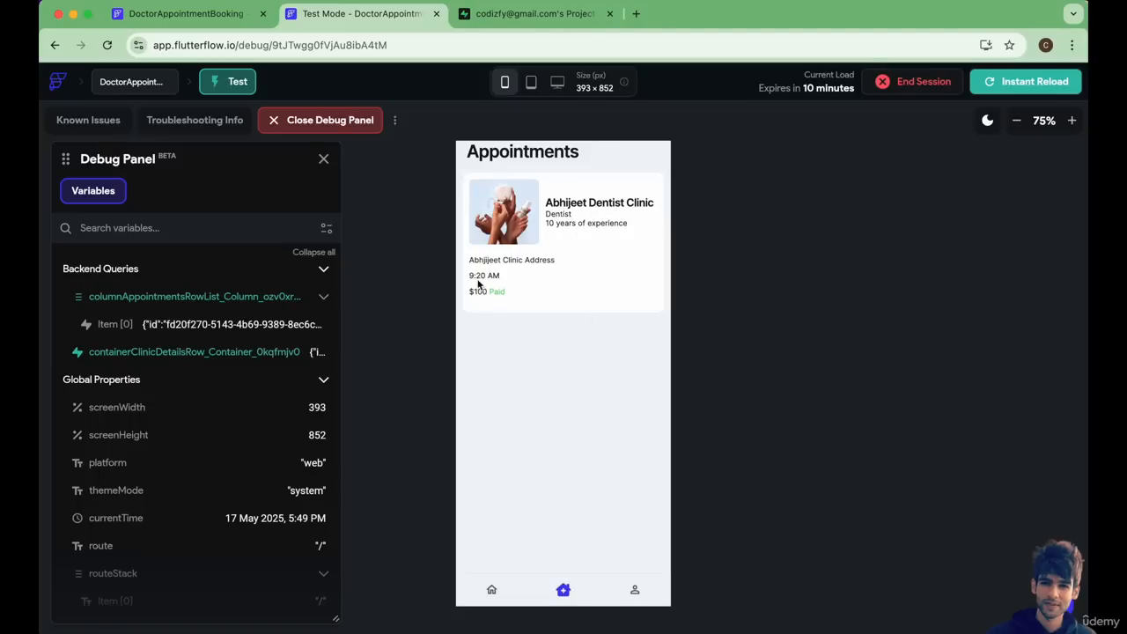
click(521, 14)
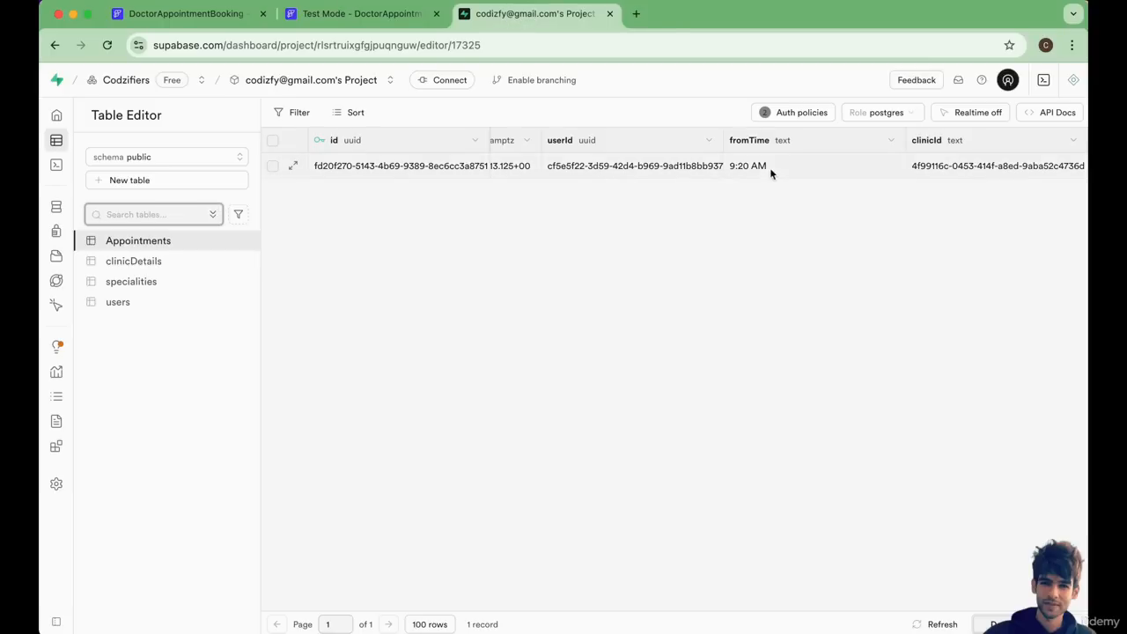
click(361, 14)
click(185, 14)
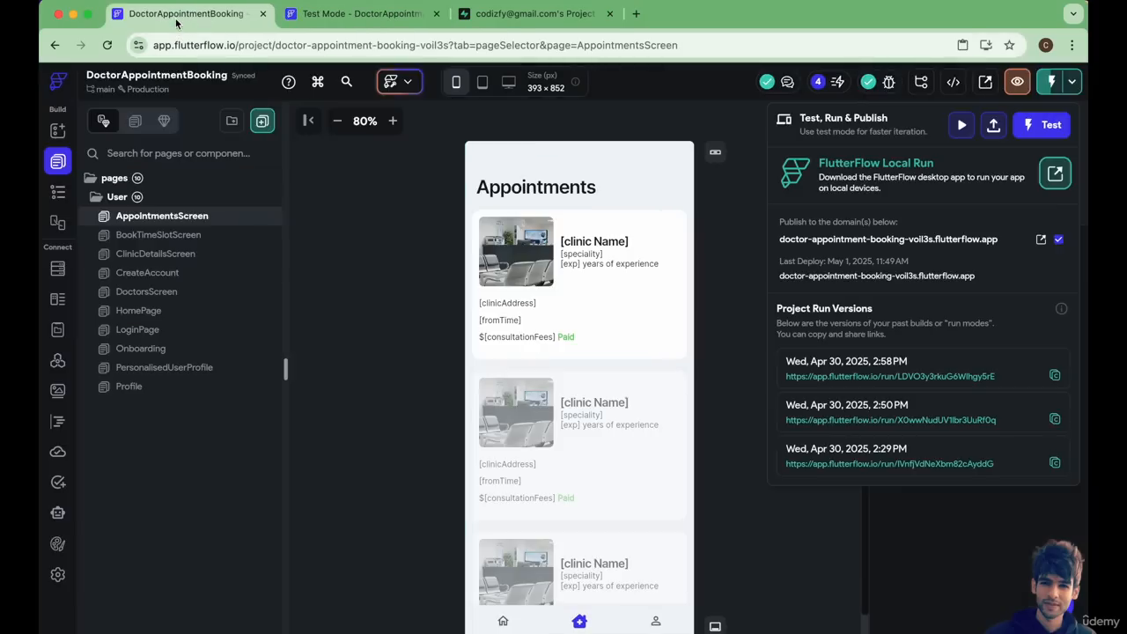
click(361, 14)
Book a 10:40 AM appointment at Ram Dentist Clinic from the Dentist speciality and reopen the Appointments page.
click(492, 590)
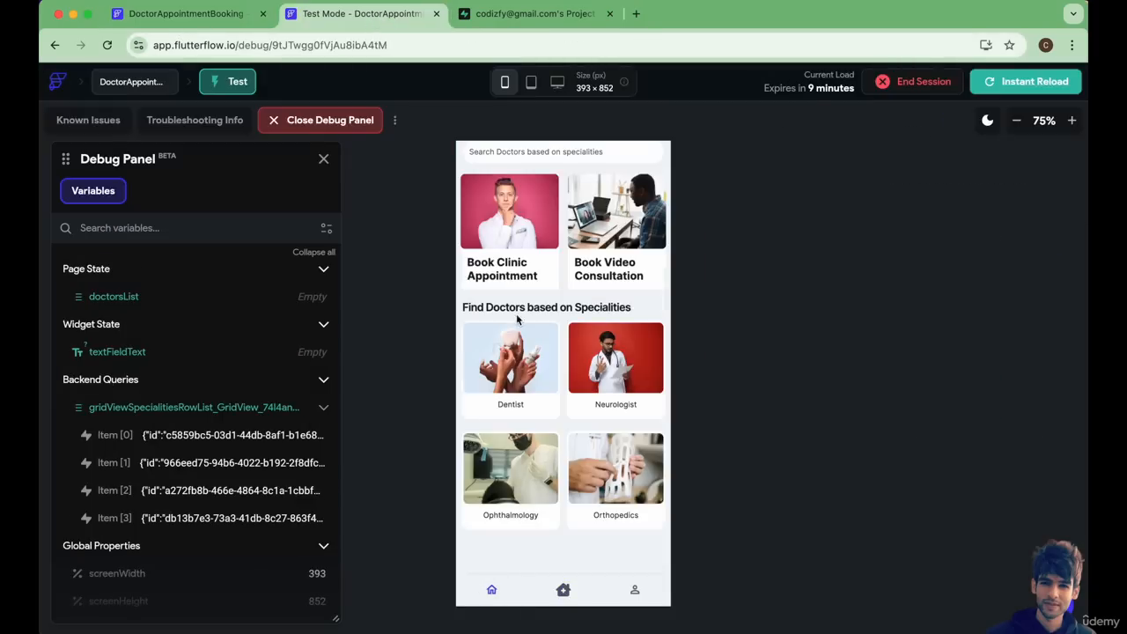
click(505, 384)
click(606, 313)
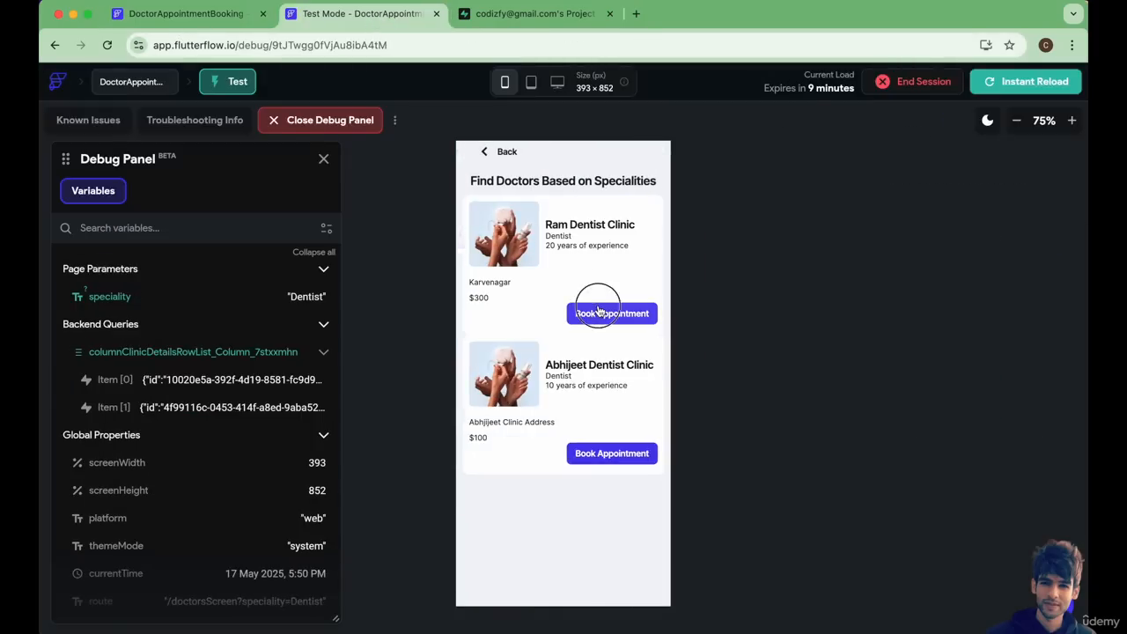
click(502, 279)
click(598, 224)
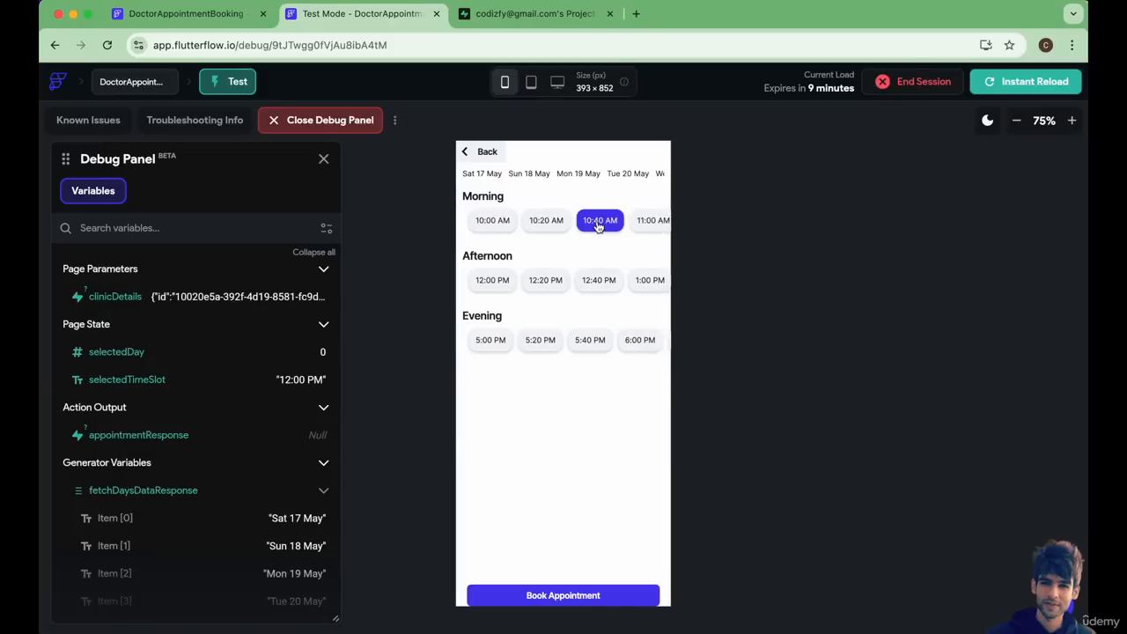
click(566, 596)
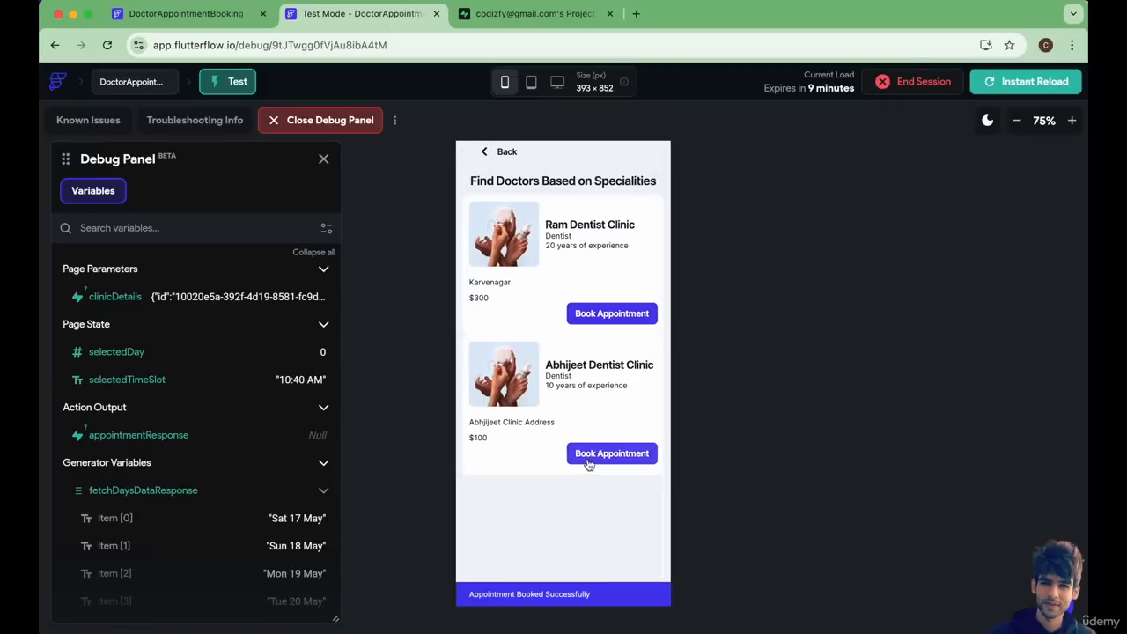
click(495, 157)
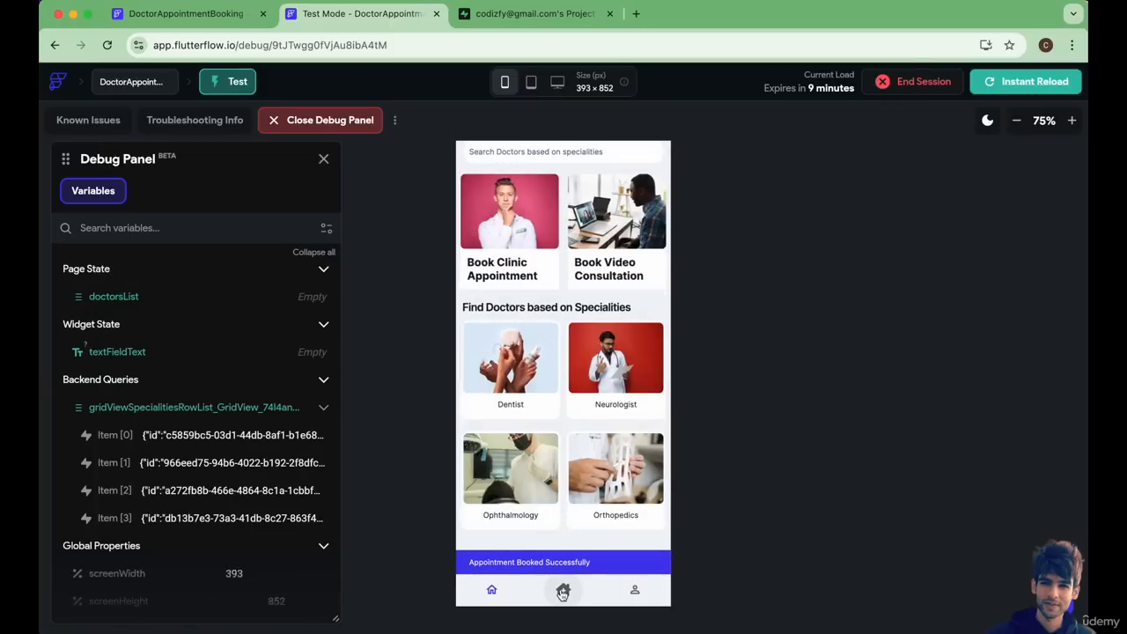
click(562, 591)
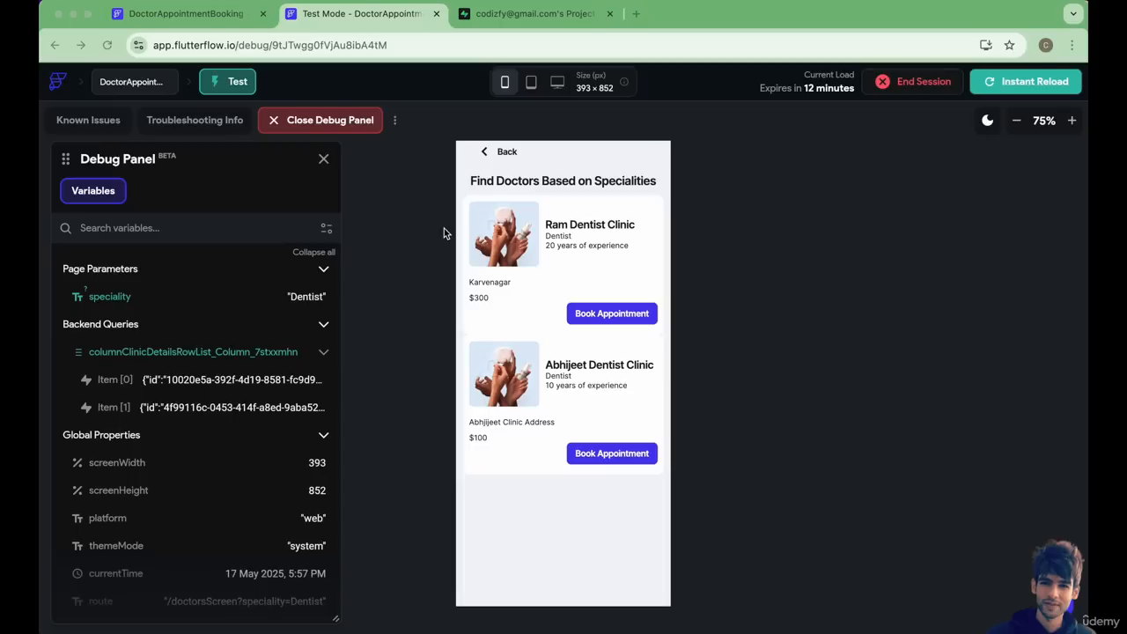
Open AppointmentsScreen in the FlutterFlow editor and review the backend queries on the list Column and its card Container.
click(208, 17)
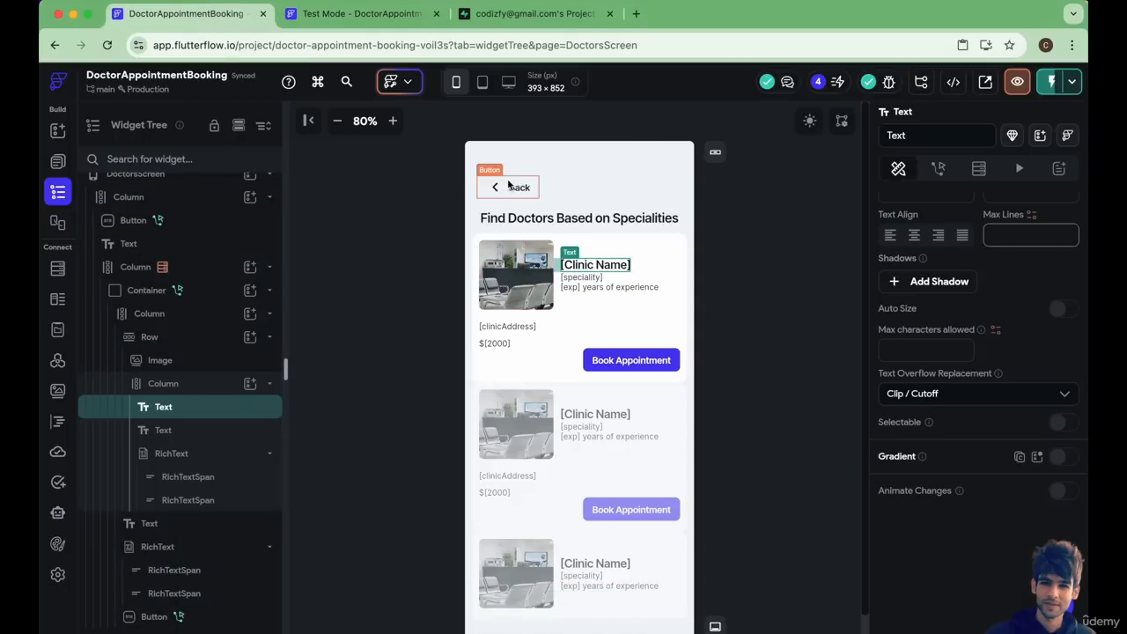
scroll(546, 441, down, 1)
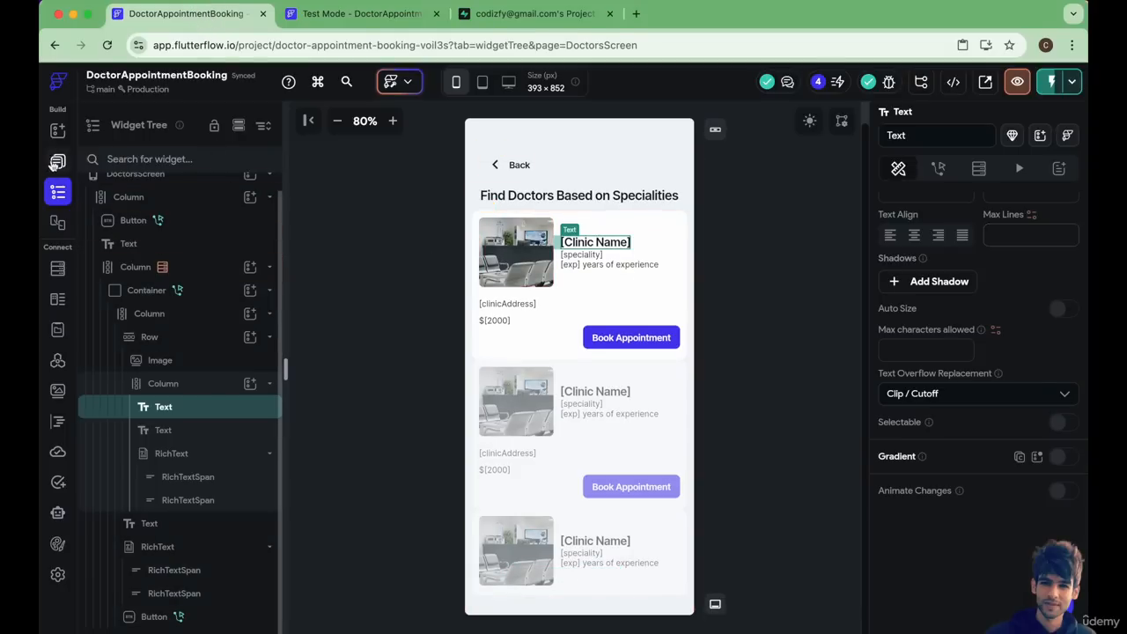
click(55, 163)
click(164, 217)
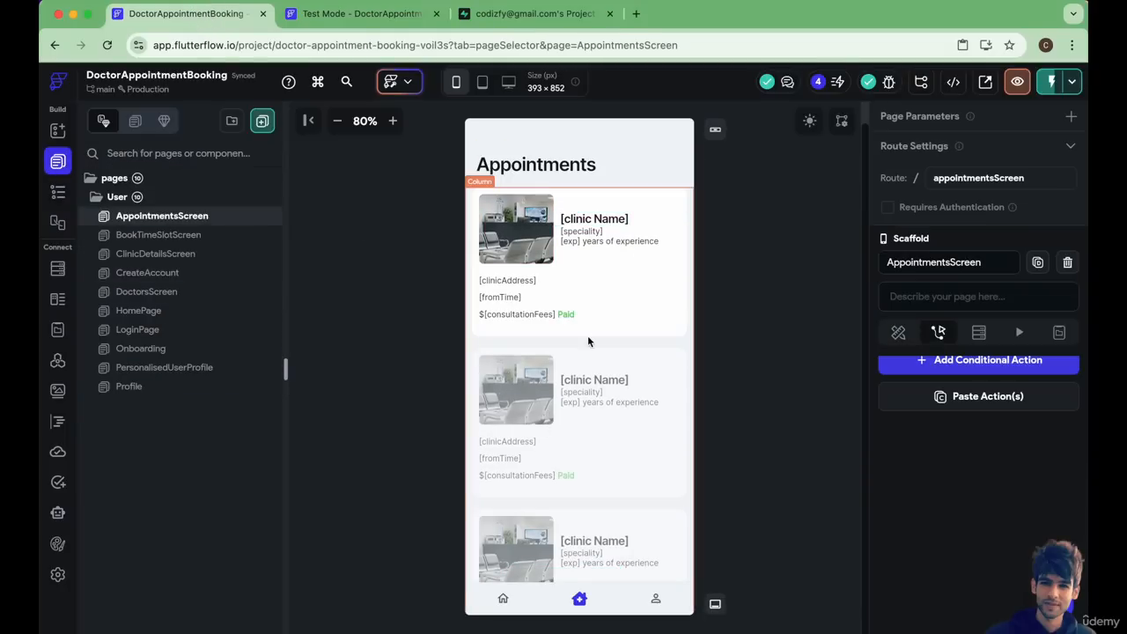
scroll(588, 341, up, 1)
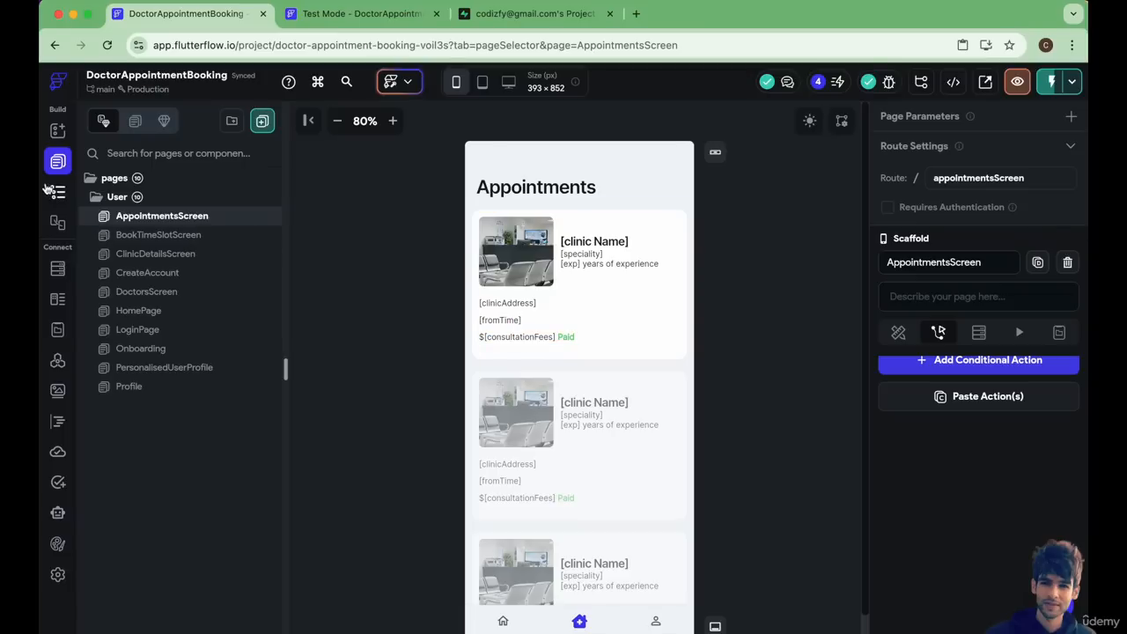
click(57, 191)
click(139, 264)
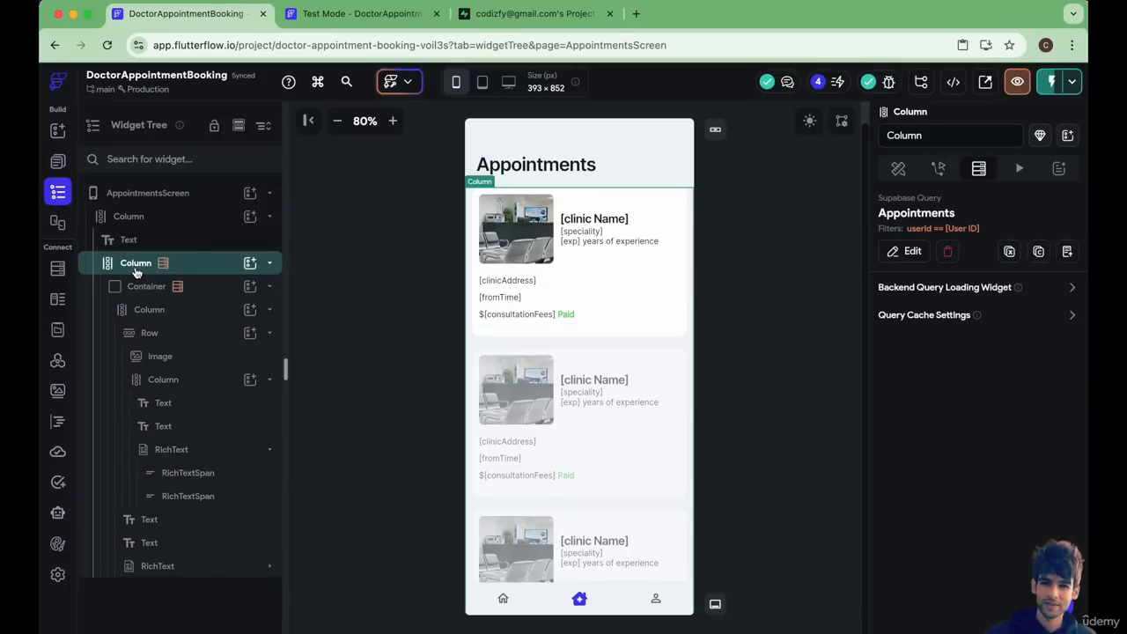
click(161, 296)
In Test Mode, open Ram Dentist Clinic's details page from the Dentist speciality and examine its timings and doctor section.
click(362, 14)
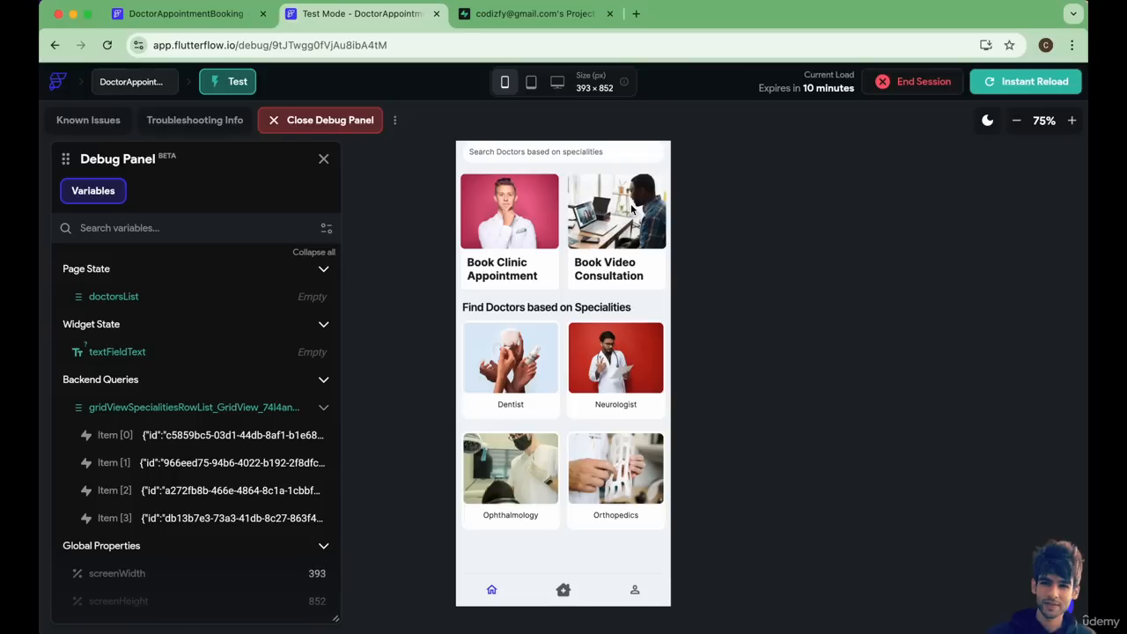
click(520, 406)
click(604, 264)
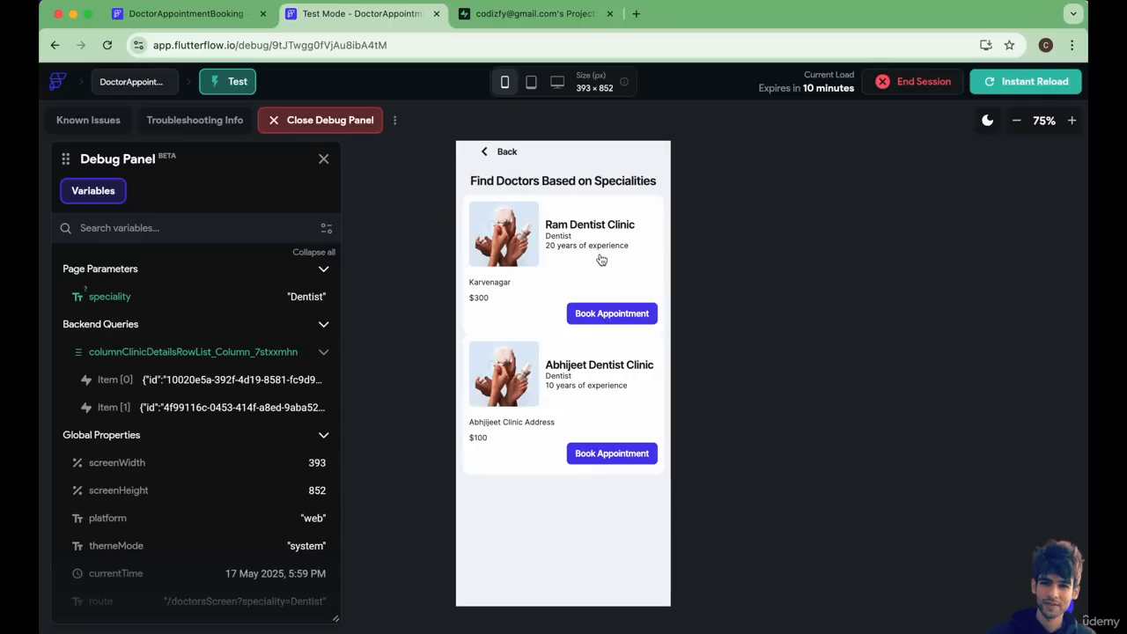
scroll(536, 444, down, 2)
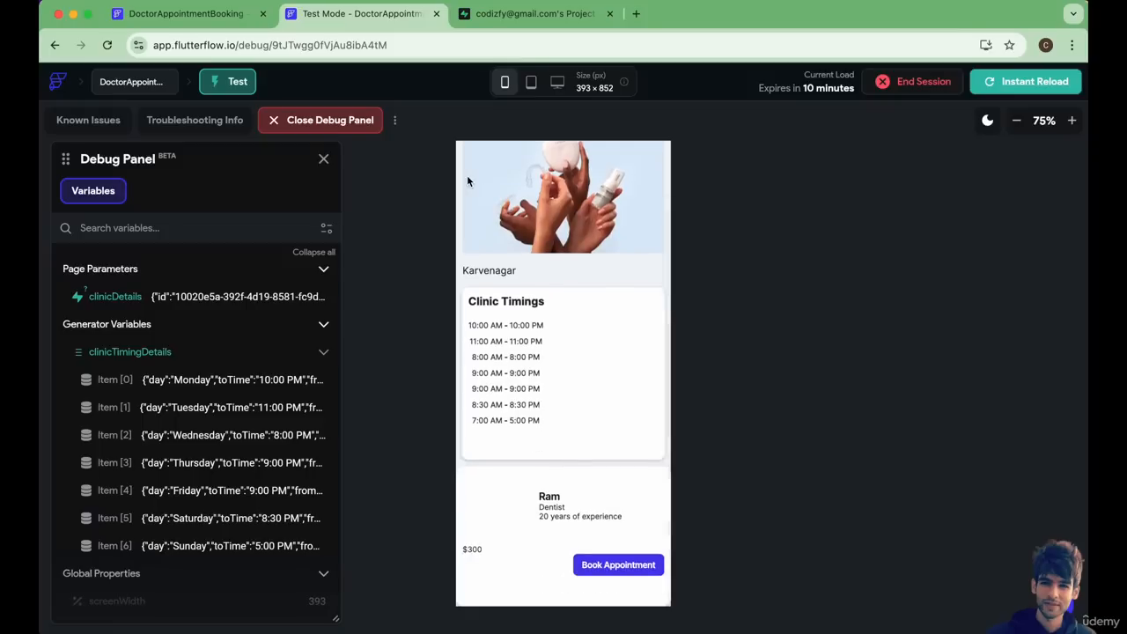